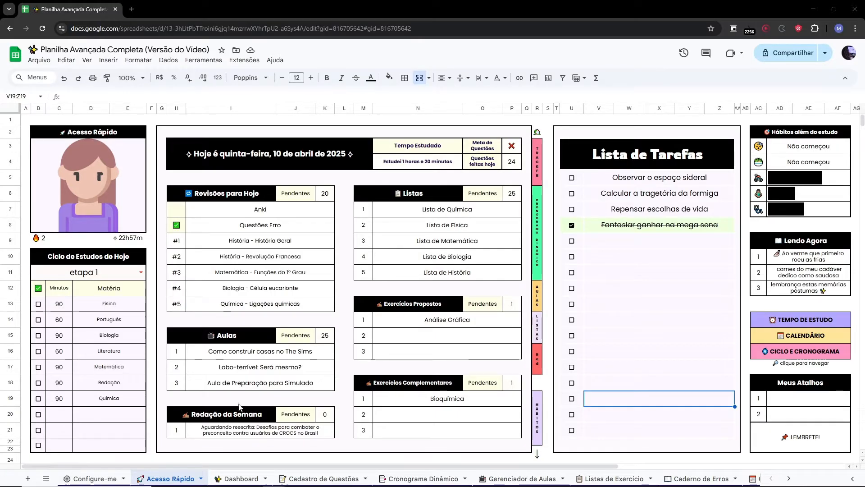
Browse the spreadsheet's tabs from Configure-me through Dashboard, Cronograma Dinâmico, Gerenciador de Aulas, Caderno de Erros and Habit Tracker to Provas.
left_click(92, 478)
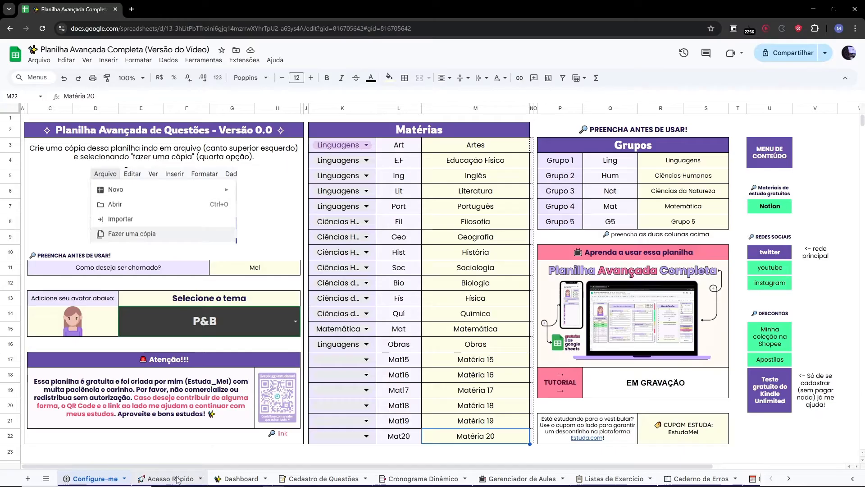
left_click(177, 479)
left_click(238, 478)
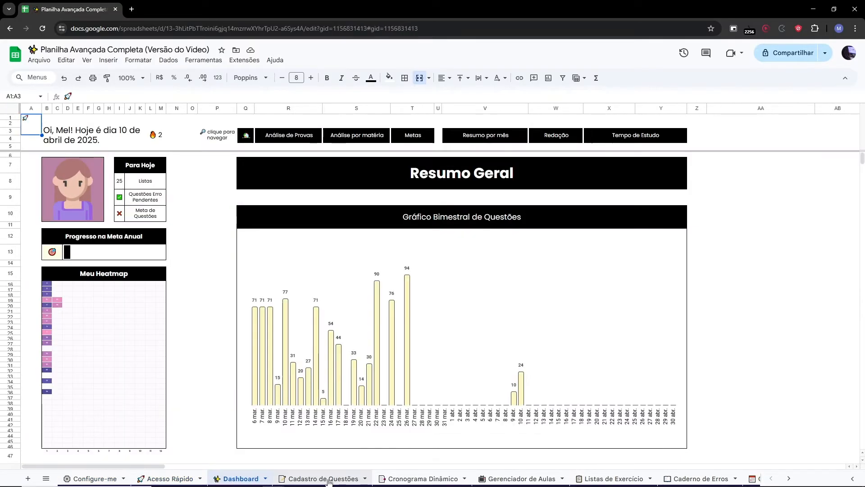
left_click(328, 480)
left_click(416, 478)
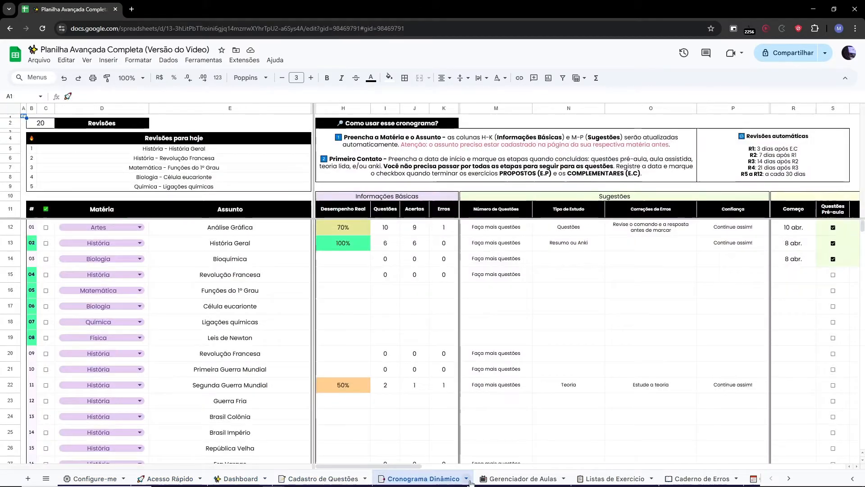
left_click(513, 479)
left_click(614, 480)
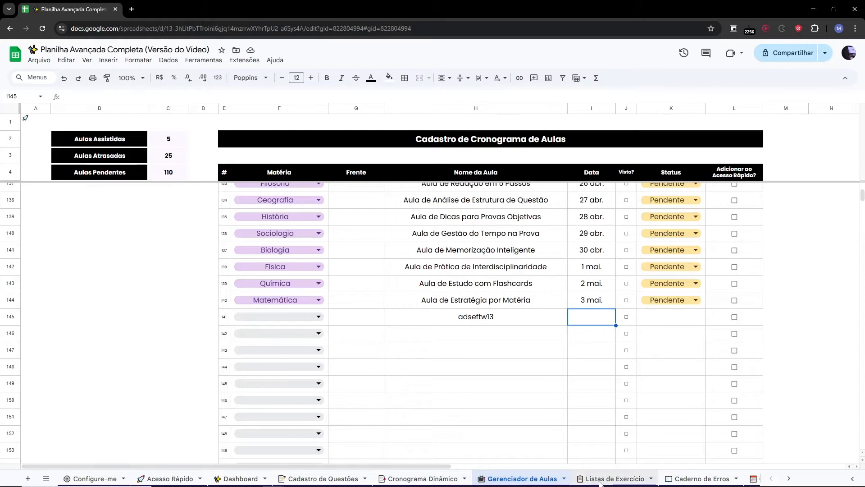
left_click(685, 479)
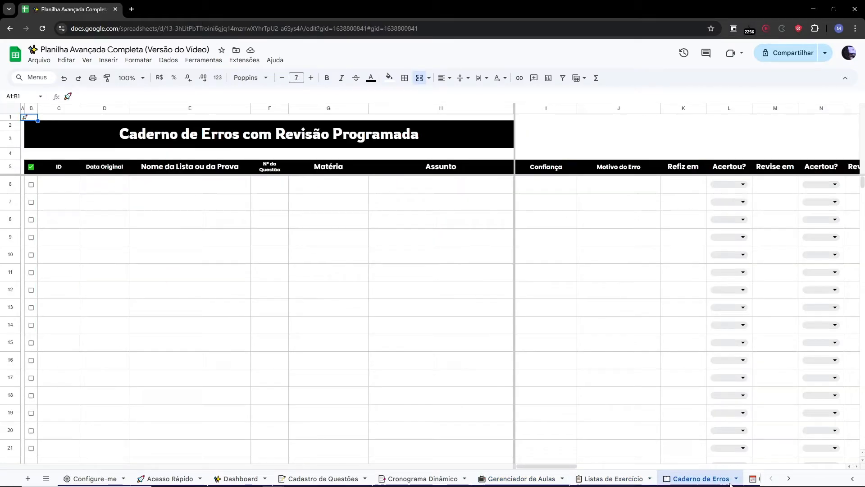
left_click(753, 480)
left_click(749, 480)
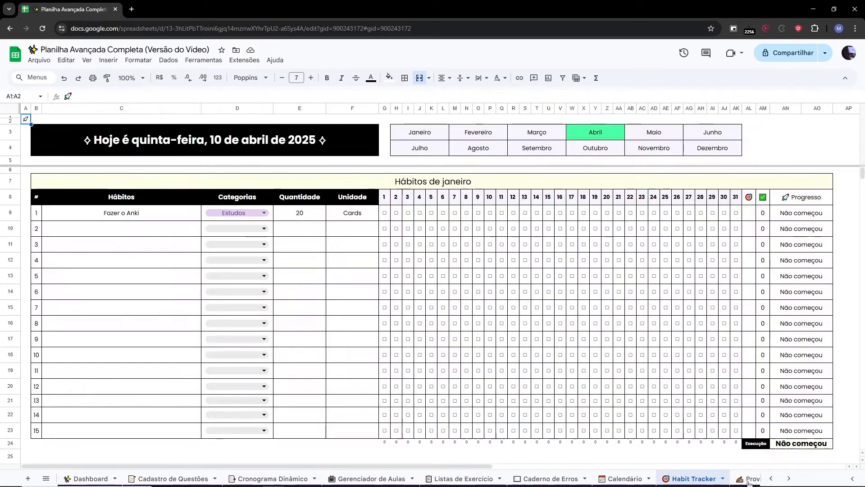
left_click(748, 480)
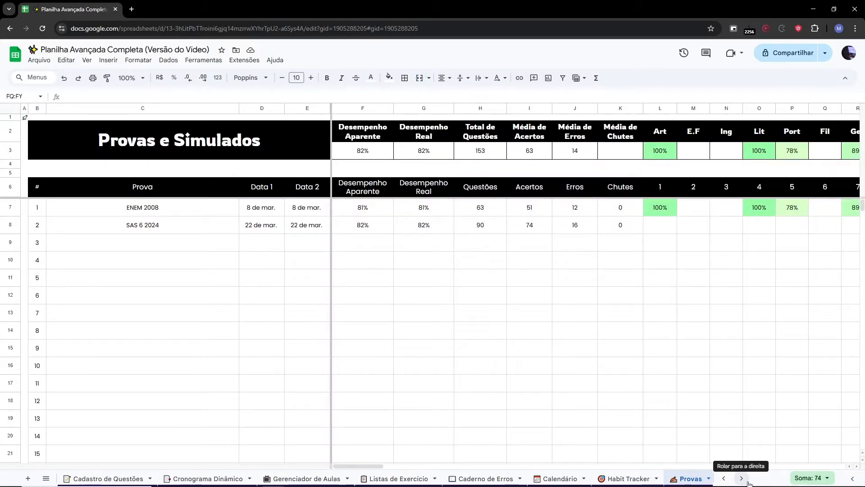
Browse the remaining tabs: Redação, Caderno de Erros de Redação, Controle de Horas and the Artes subject sheet.
left_click(748, 482)
left_click(748, 483)
left_click(136, 478)
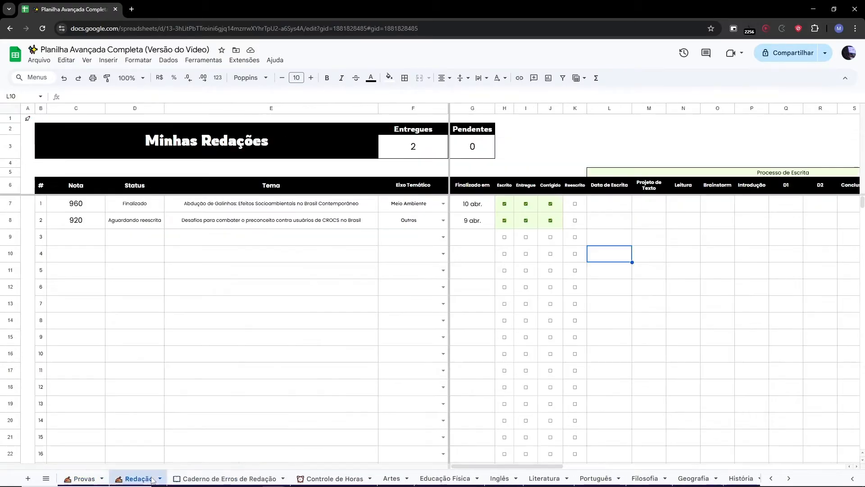
left_click(210, 480)
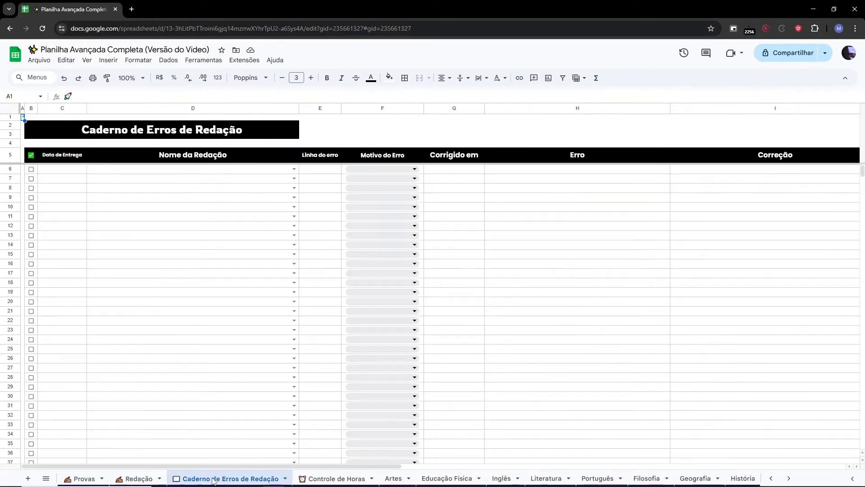
left_click(354, 480)
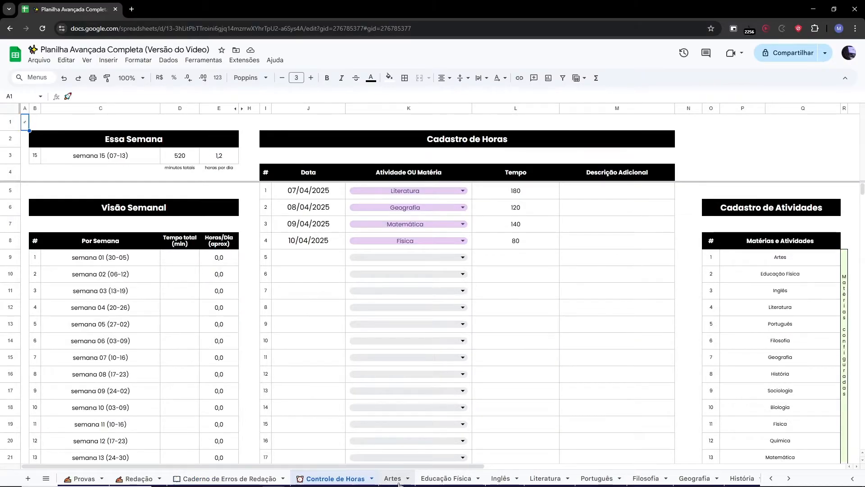
left_click(393, 480)
left_click_drag(419, 467, 274, 468)
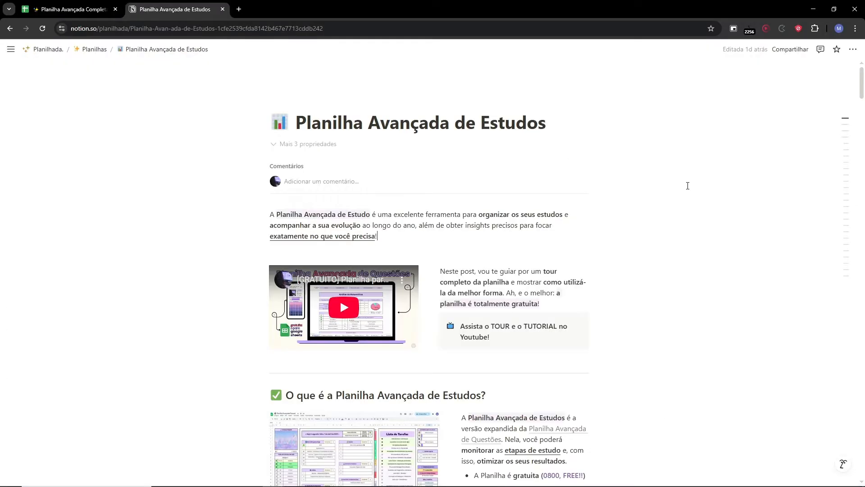
Read through the Planilha Avançada de Estudos guide page, then close that browser tab.
scroll(688, 186, "down", 8)
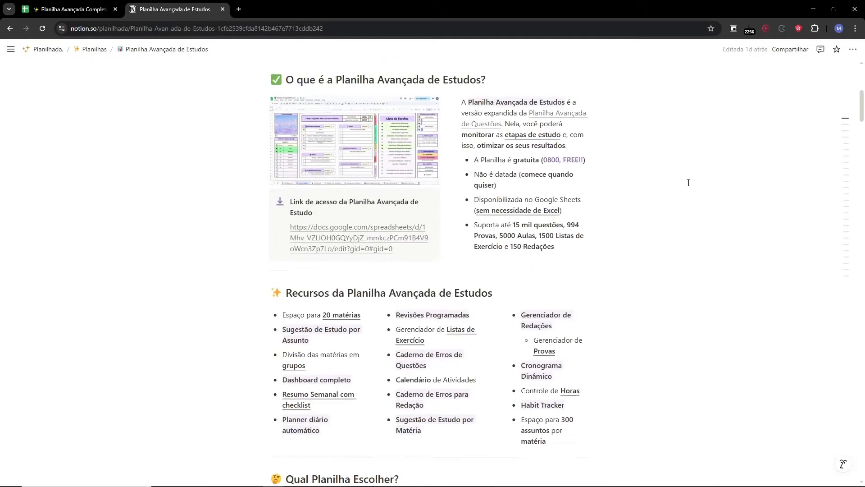
scroll(689, 182, "down", 10)
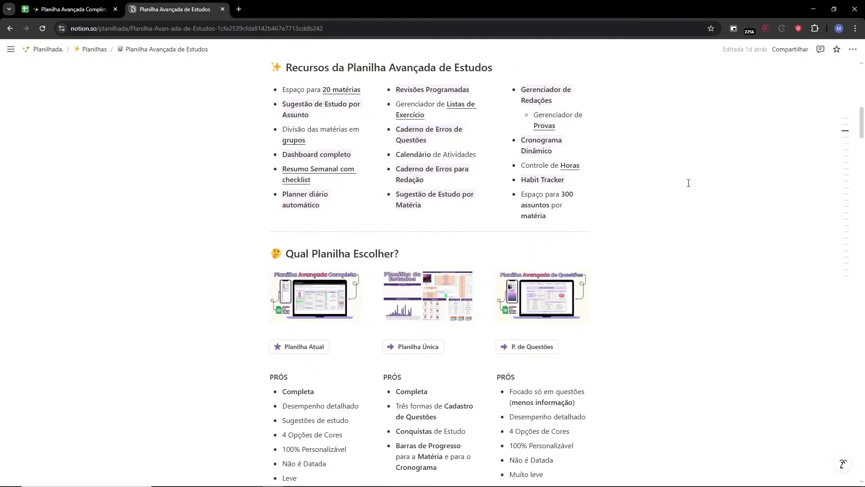
scroll(688, 182, "down", 15)
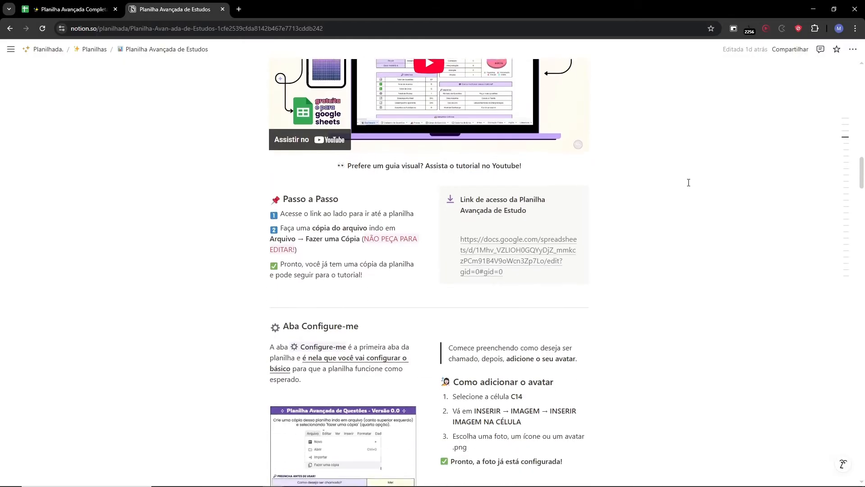
scroll(689, 183, "down", 10)
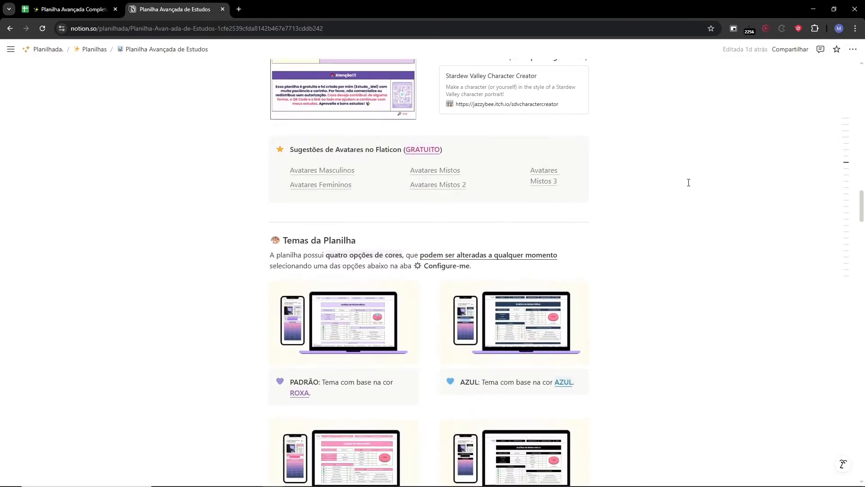
scroll(689, 183, "down", 13)
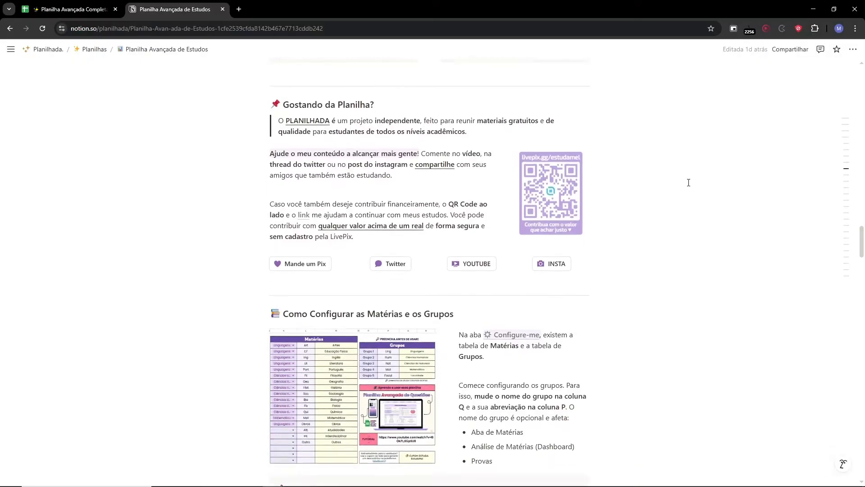
key("ctrl+w")
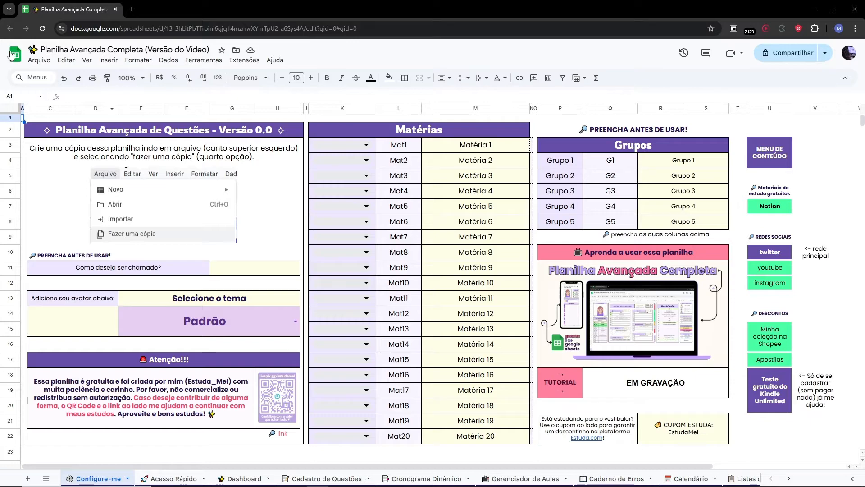
Make a copy of the spreadsheet into Meu Drive with the default name.
left_click(39, 60)
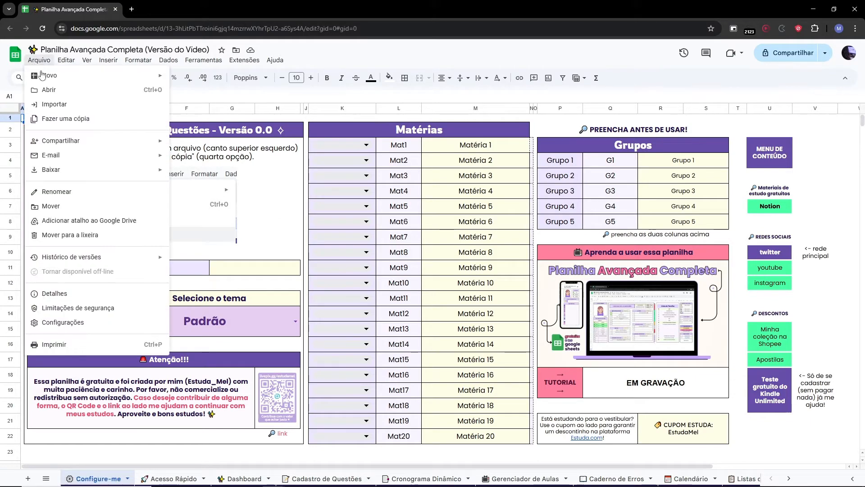
left_click(71, 120)
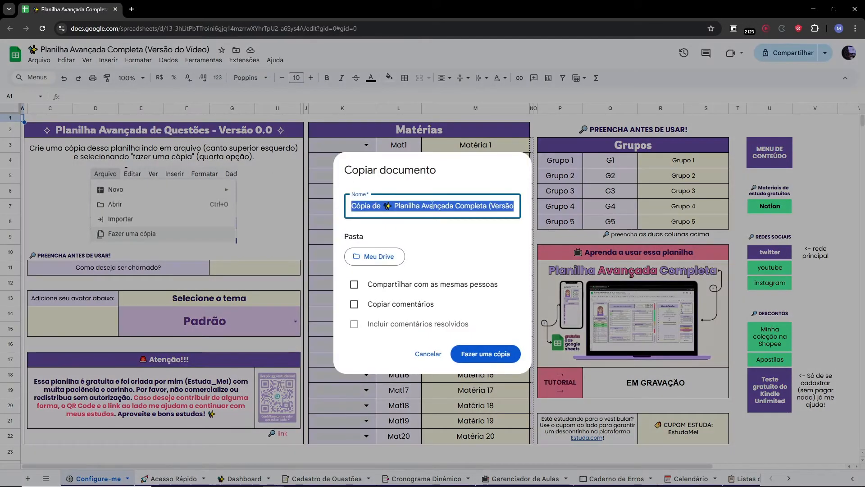
left_click(485, 354)
Enter the user's preferred name in the 'Como deseja ser chamado?' field.
left_click(59, 109)
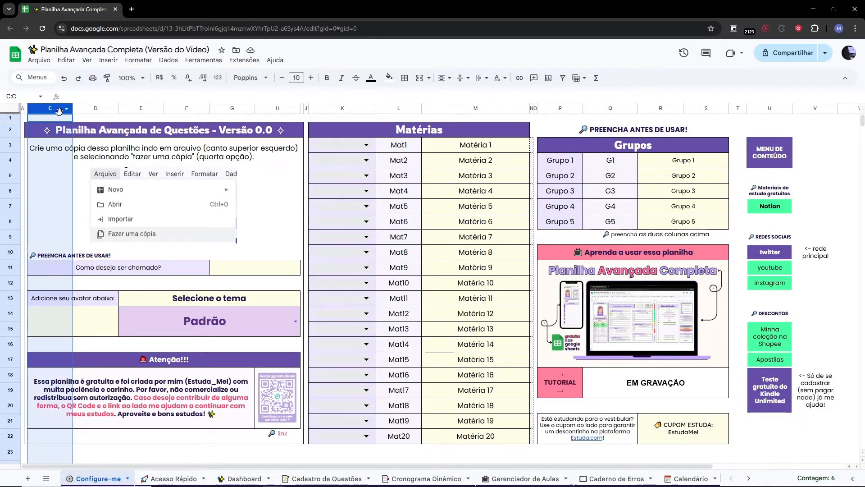
left_click(276, 108, "shift")
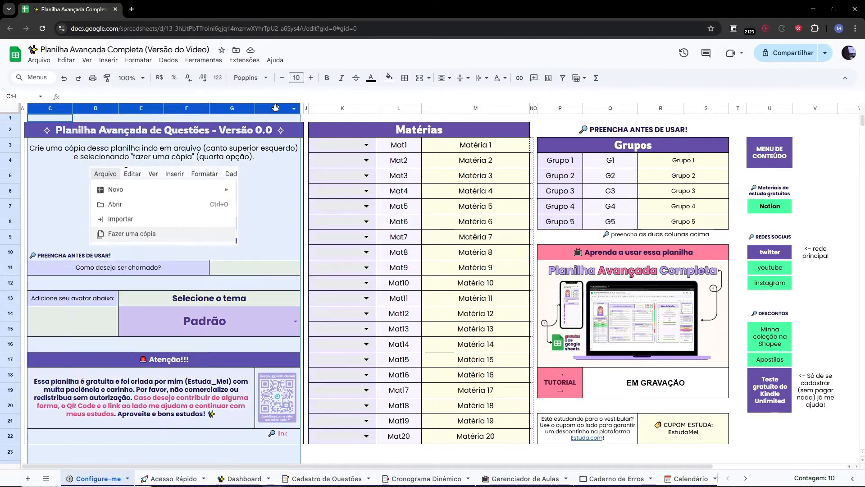
left_click(225, 268)
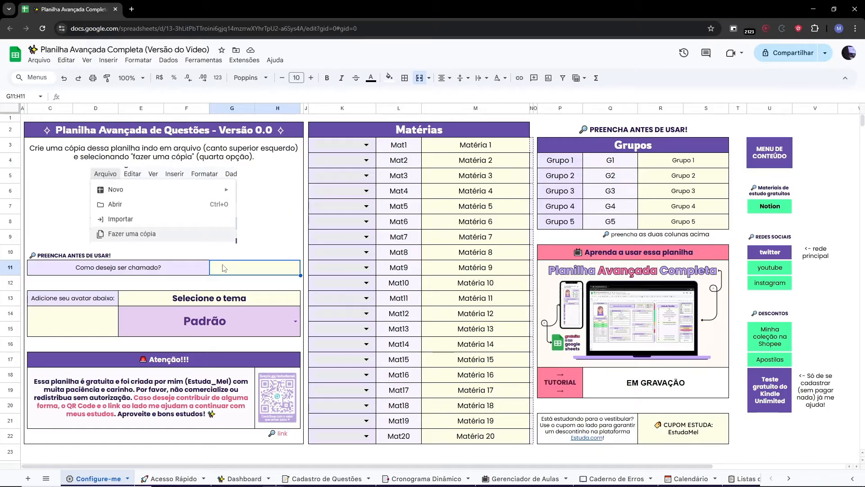
type("Mel")
key("Return")
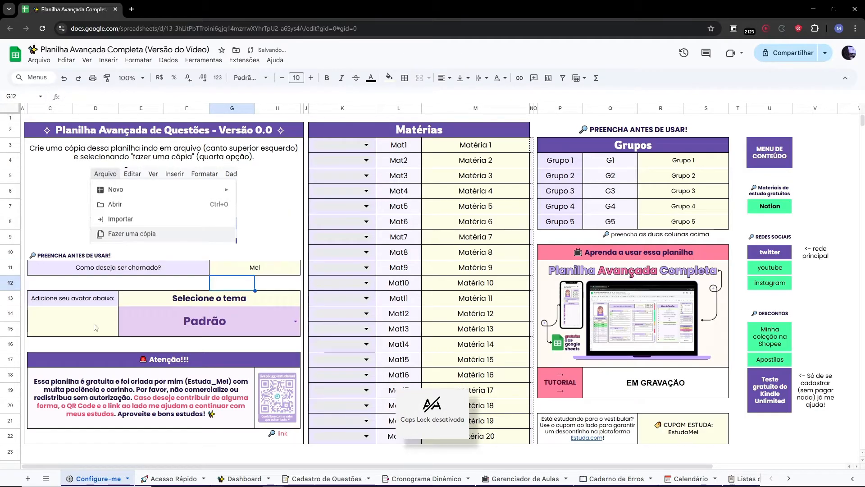
Insert an avatar image inside the avatar cell under 'Adicione seu avatar abaixo'.
left_click(95, 327)
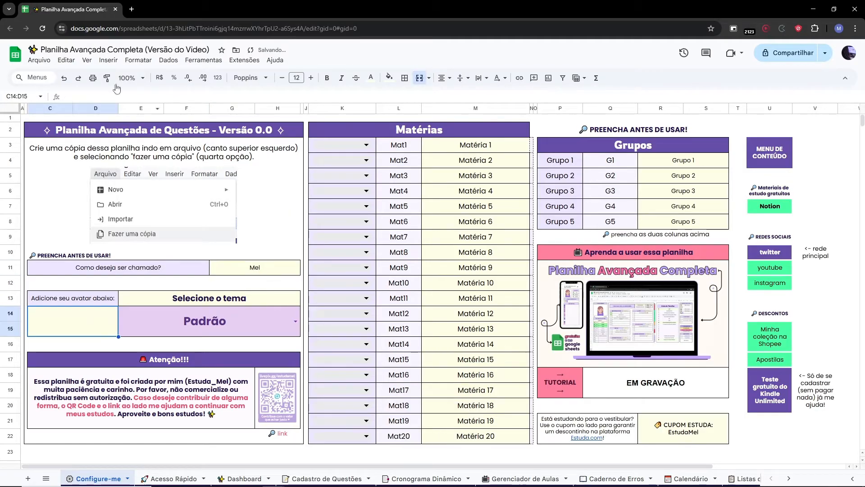
left_click(108, 61)
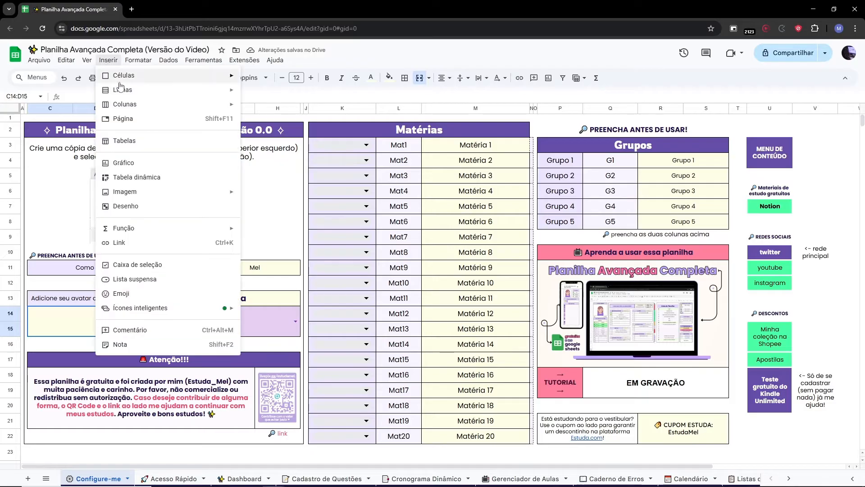
mouse_move(171, 197)
left_click(251, 195)
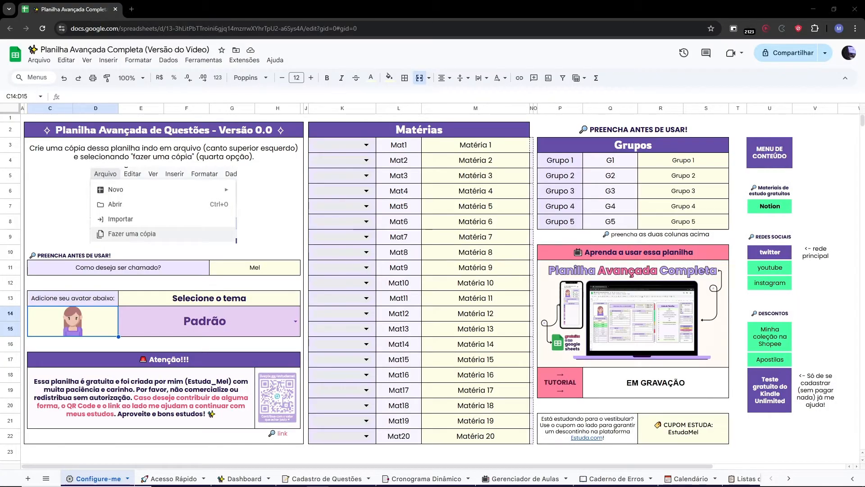
Try the Azul, Rosa and P&B themes in the theme selector, then set it back to Padrão.
left_click(295, 320)
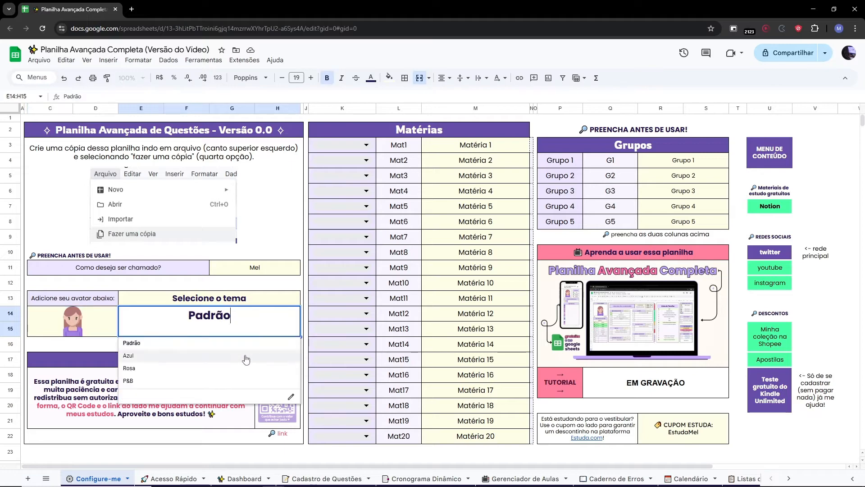
left_click(247, 354)
left_click(288, 333)
left_click(251, 368)
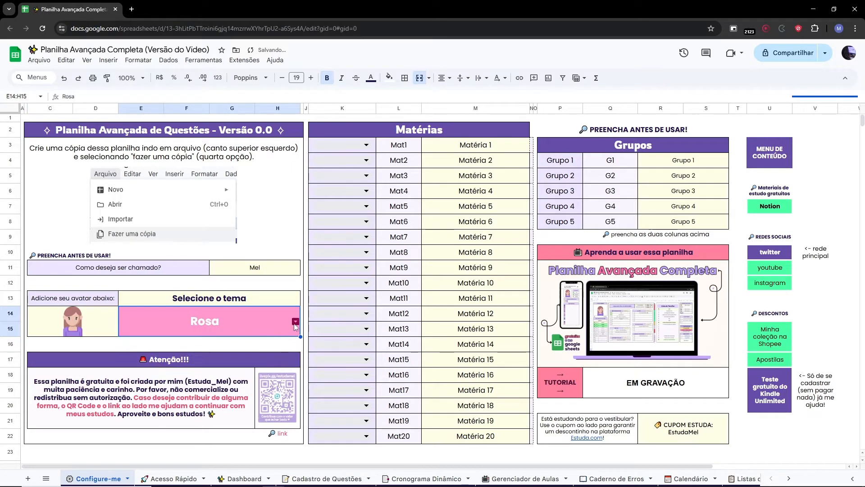
left_click(288, 331)
left_click(243, 381)
left_click(299, 322)
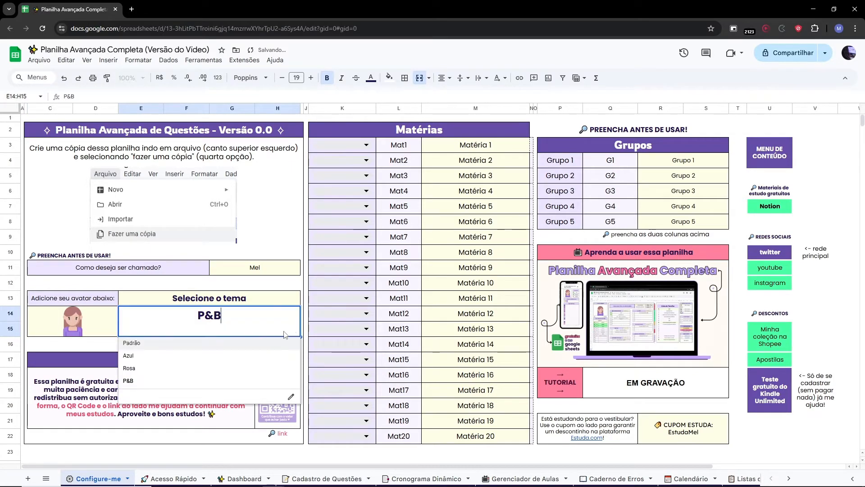
left_click(258, 343)
Open the livepix link below the Atenção box in an incognito window.
left_click(278, 399)
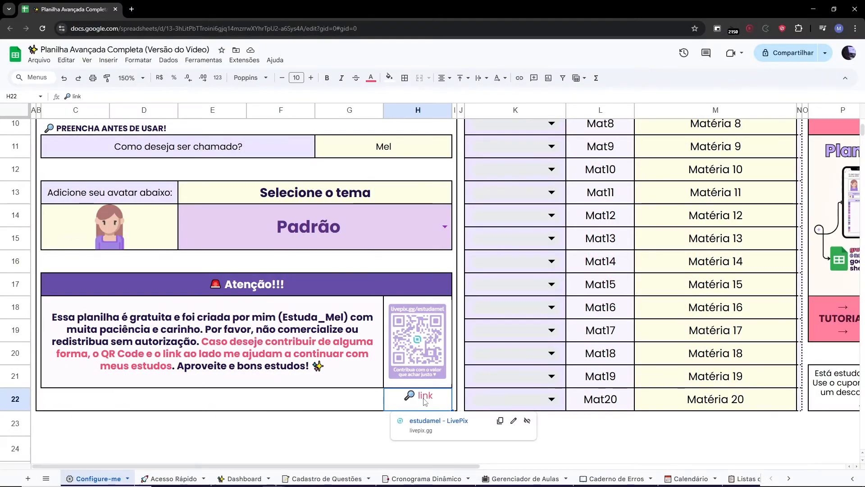
right_click(421, 400)
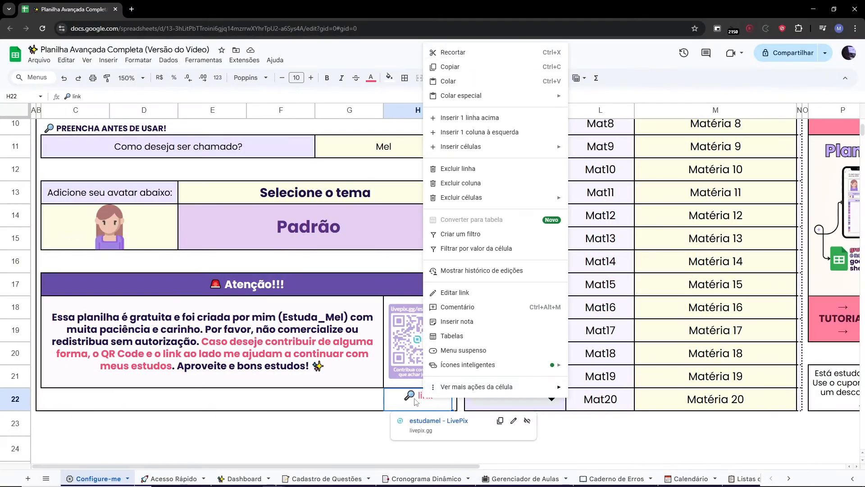
left_click(413, 400)
right_click(456, 421)
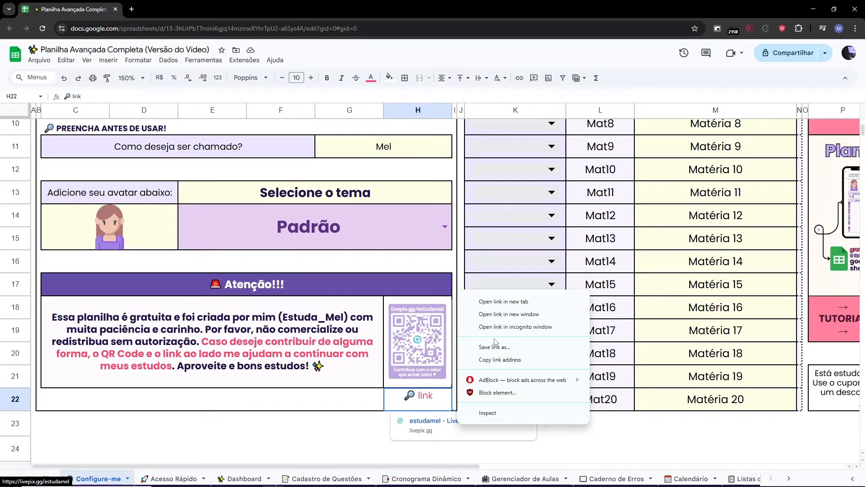
left_click(503, 327)
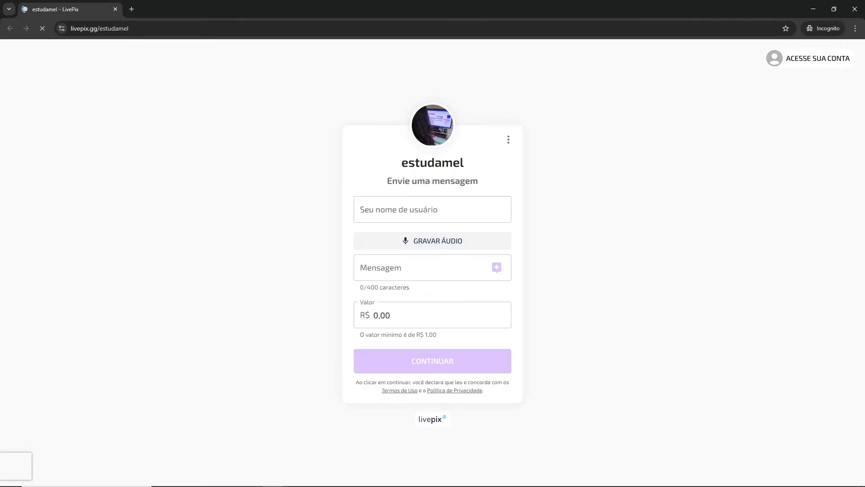
Fill the LivePix form with the message Exemplo and a value of R$ 5,00.
left_click(413, 268)
type("E")
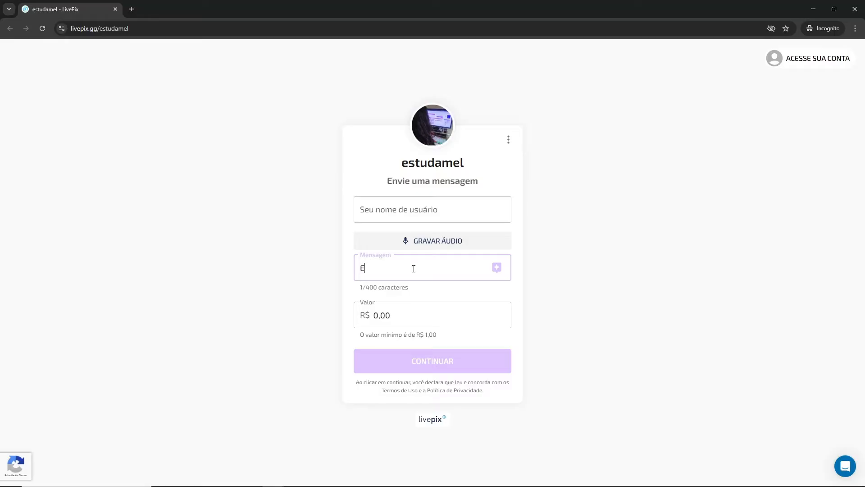
key("Caps_Lock")
type("xemplo")
key("Tab")
type("5")
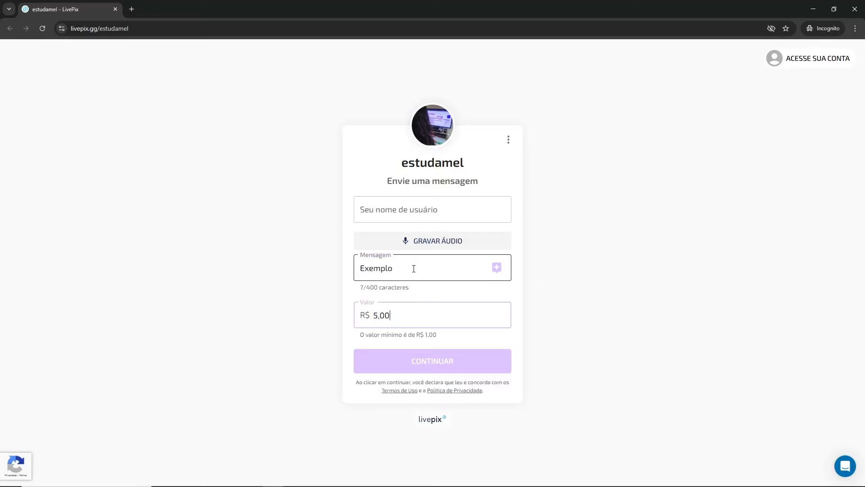
Browse the sheet list and examine the Matérias table's group dropdown, abbreviation and subject name columns.
left_click(488, 370)
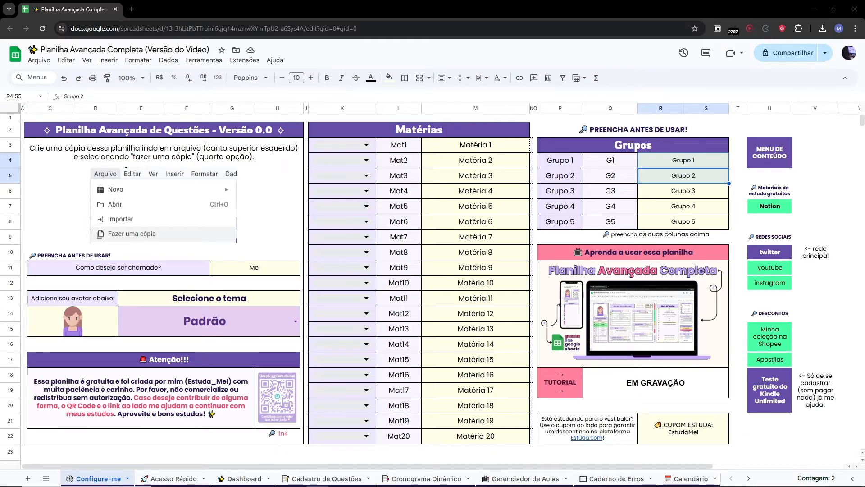
left_click(46, 478)
scroll(85, 402, "down", 6)
scroll(85, 402, "up", 5)
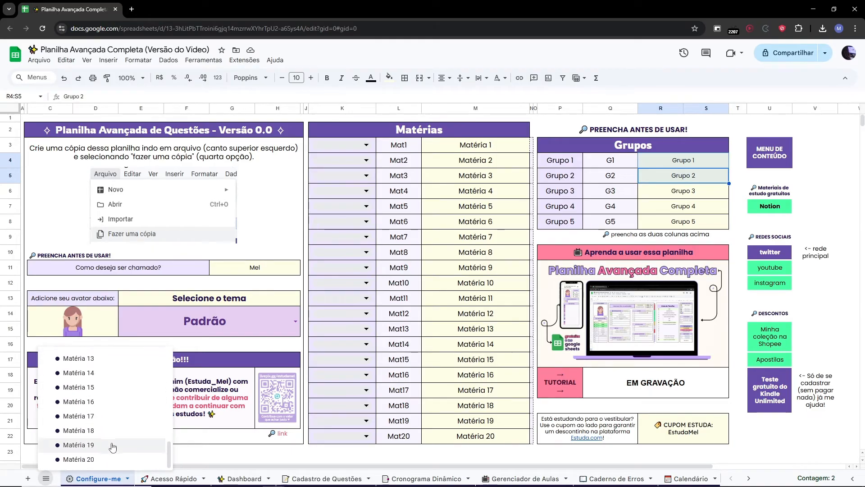
left_click_drag(385, 130, 386, 437)
left_click(342, 110)
left_click(400, 107)
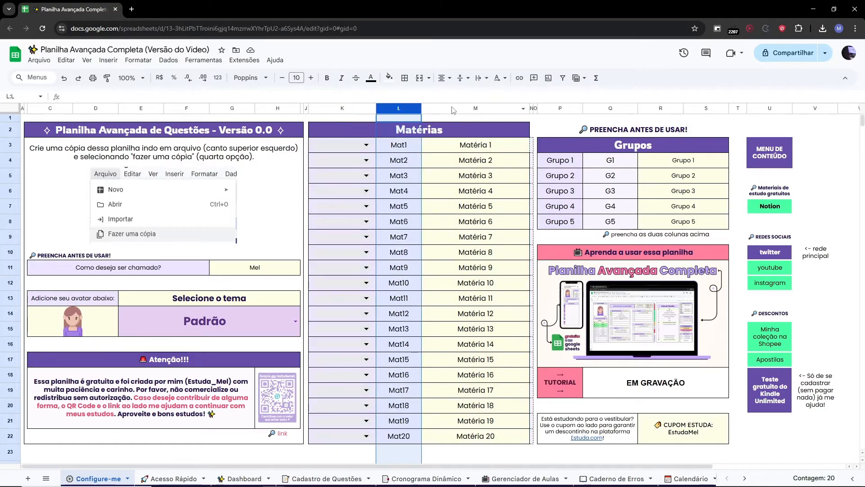
left_click(451, 107)
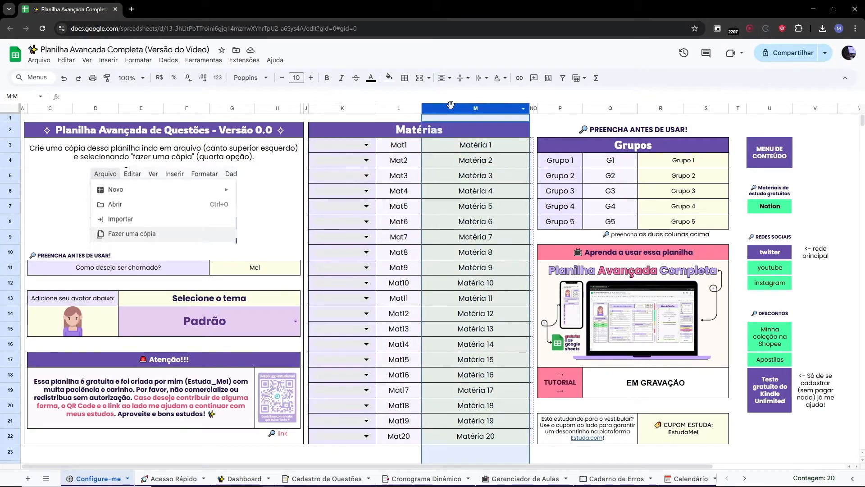
left_click(367, 145)
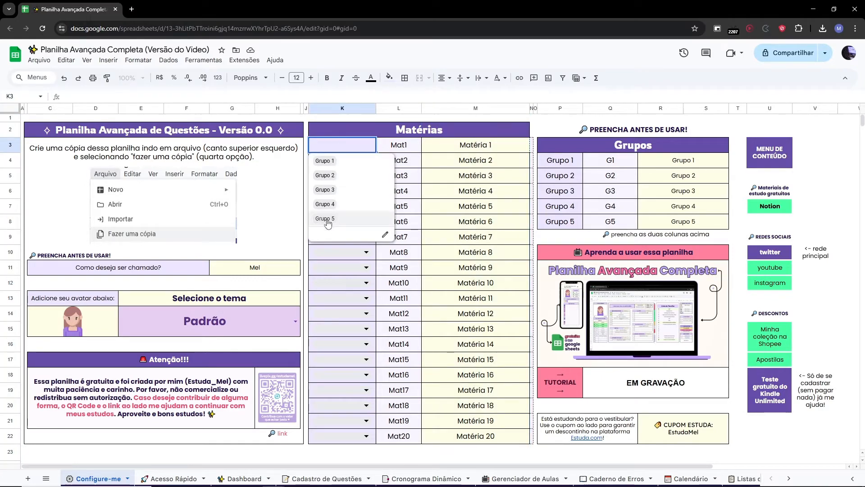
left_click(486, 145)
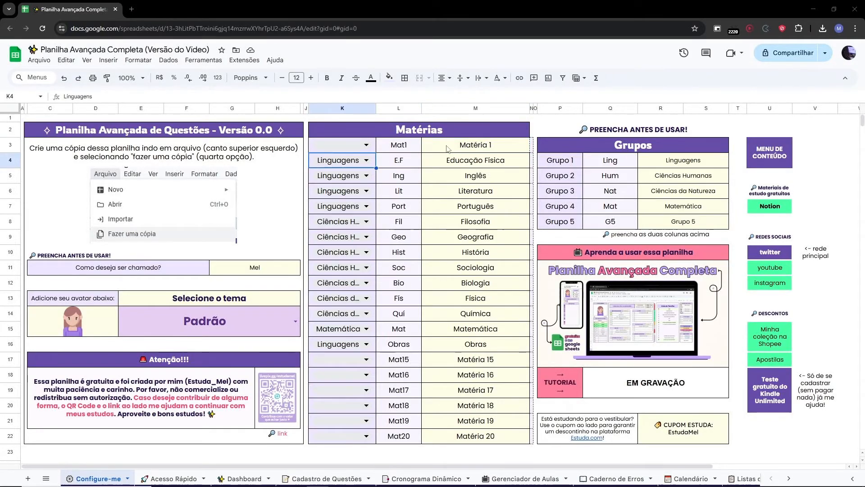
Fill the first Matérias row with group Linguagens, abbreviation Art and subject name Artes.
double_click(360, 144)
left_click(355, 161)
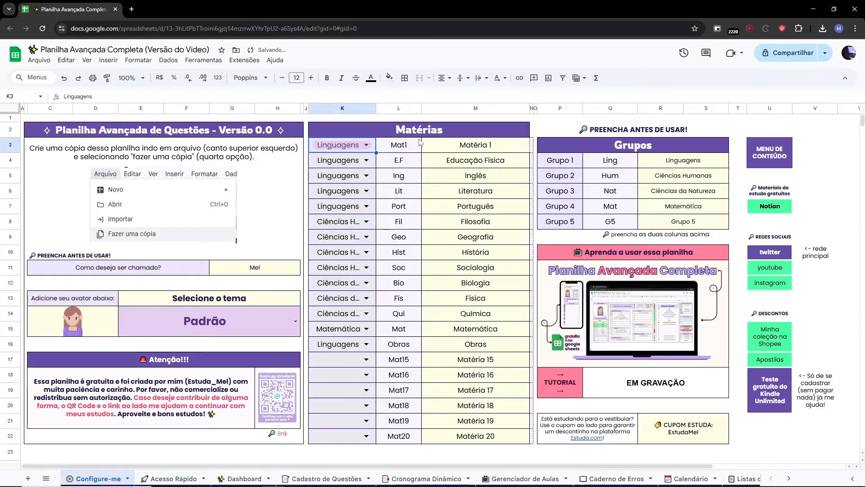
double_click(408, 143)
key("Caps_Lock")
type("a")
key("ctrl+a")
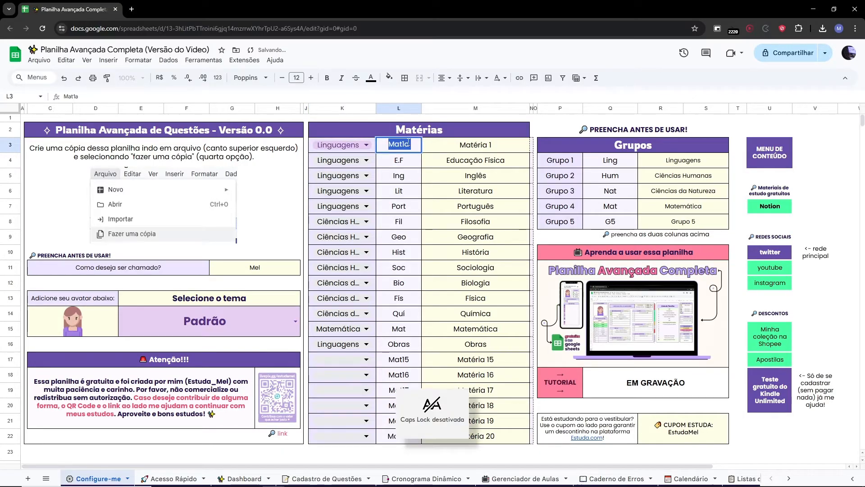
key("Caps_Lock")
type("A")
key("Caps_Lock")
type("rt")
left_click(458, 148)
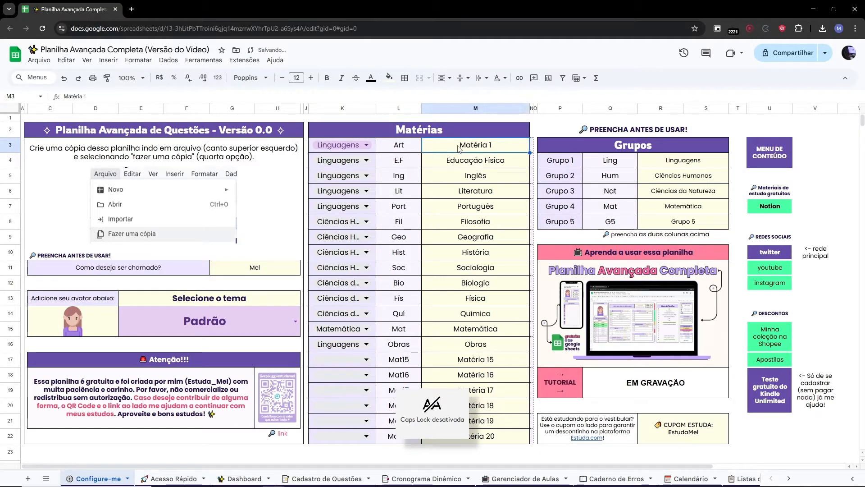
key("Caps_Lock")
type("A")
key("Caps_Lock")
type("rtes")
key("Return")
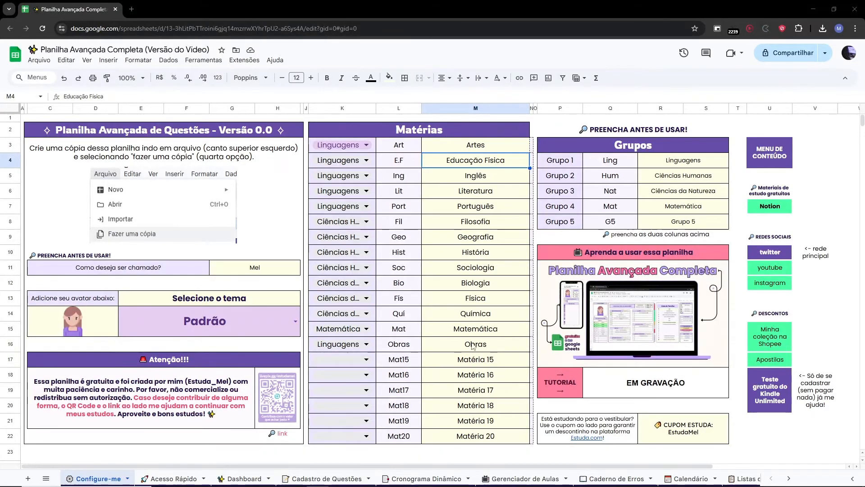
key("Up")
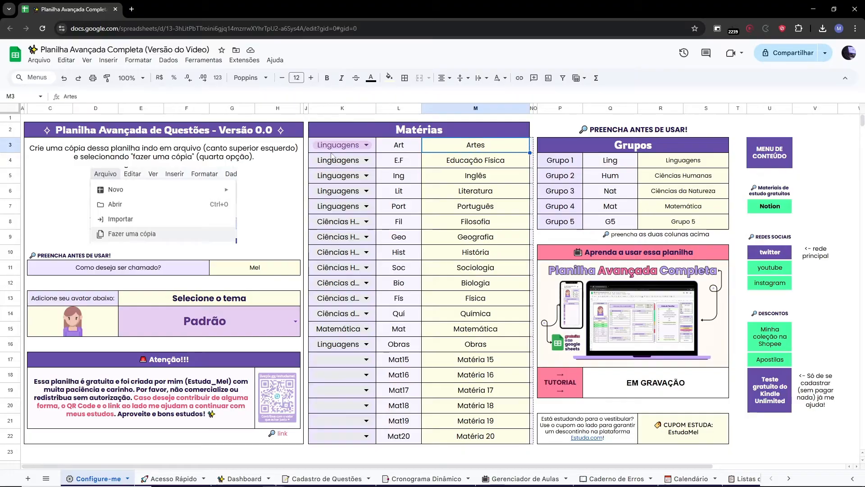
Open the first subject's linked sheet and rename its tab as Artes.
left_click(533, 149)
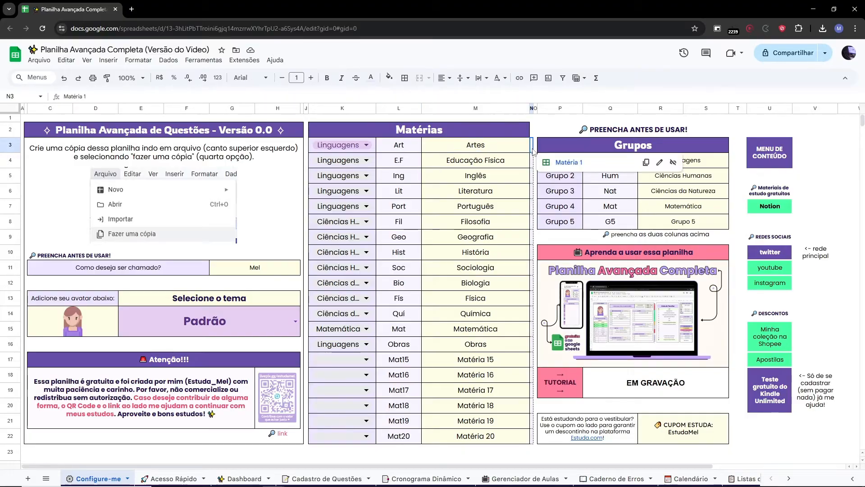
left_click(560, 163)
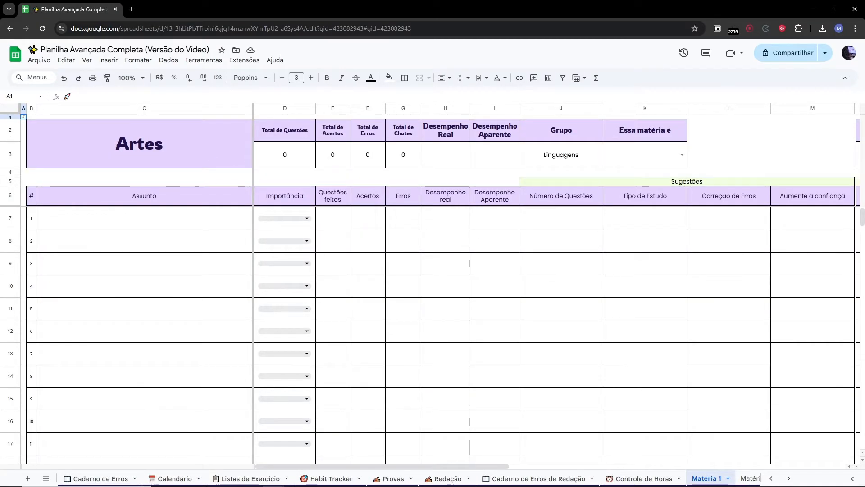
left_click(120, 145)
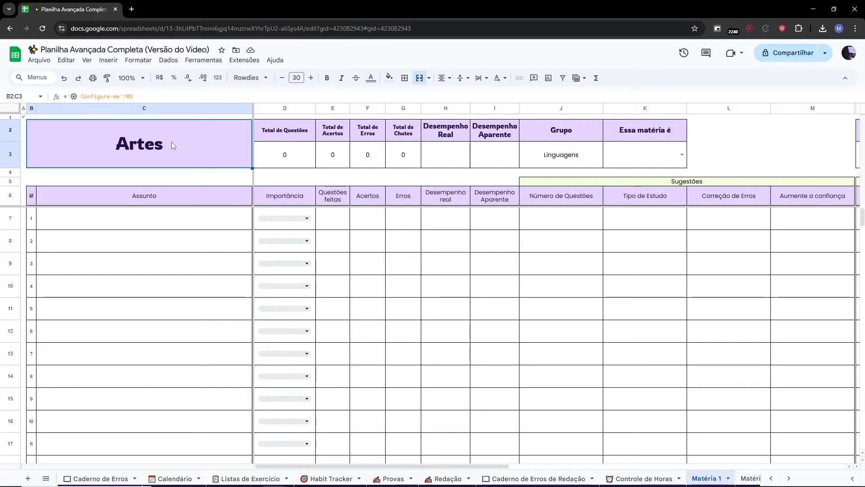
double_click(705, 479)
type("A")
key("Caps_Lock")
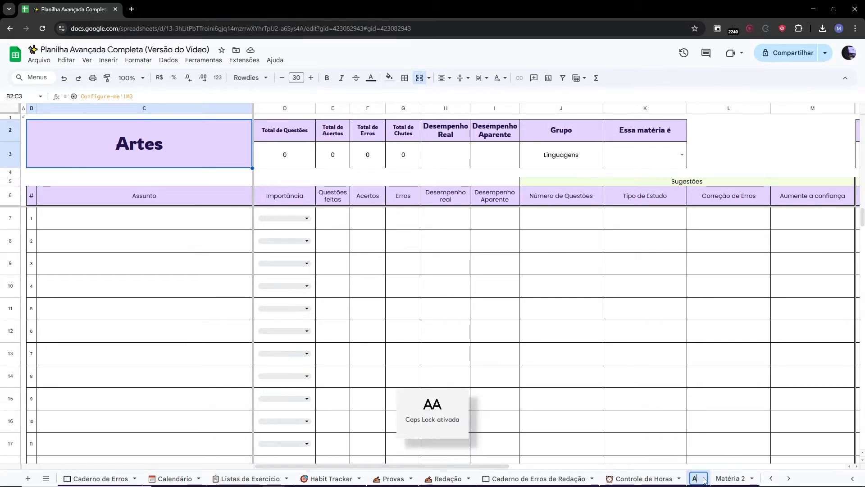
type("rtes")
key("Return")
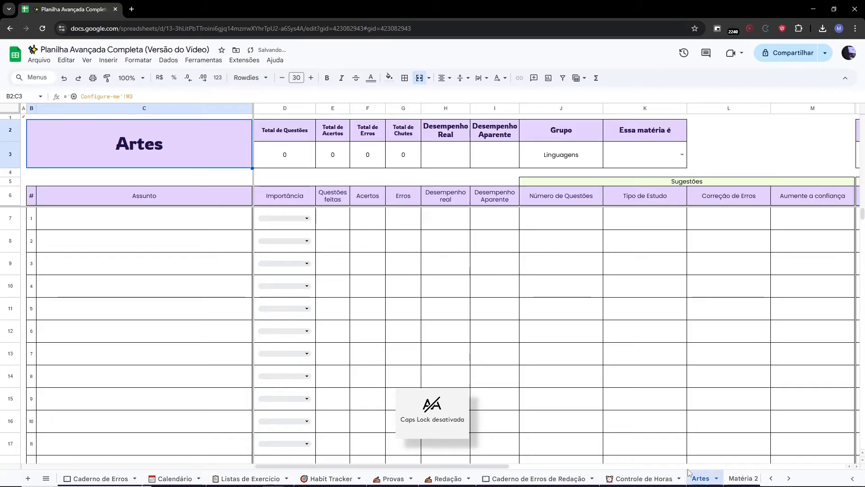
Browse the renamed subject sheet tabs and the list of all sheets.
left_click(788, 477)
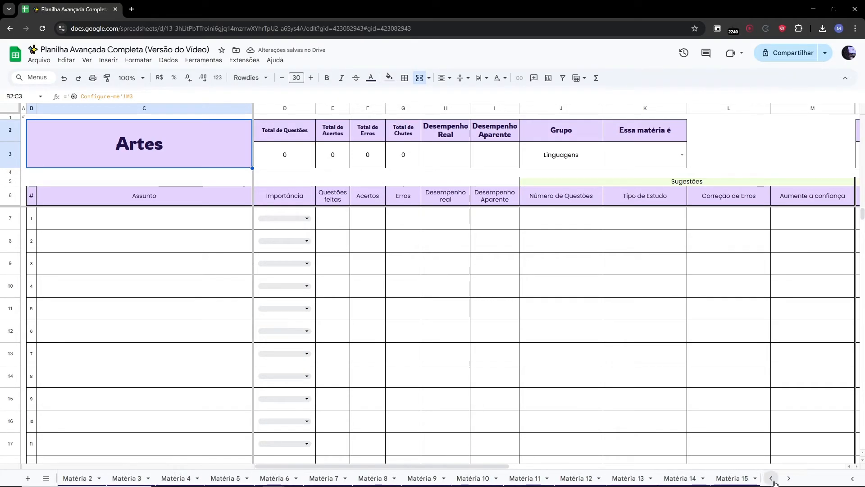
left_click(772, 481)
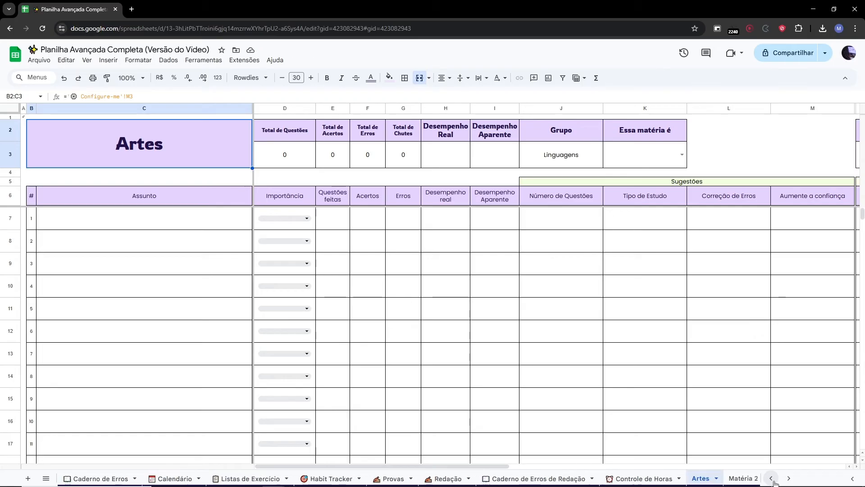
left_click(717, 480)
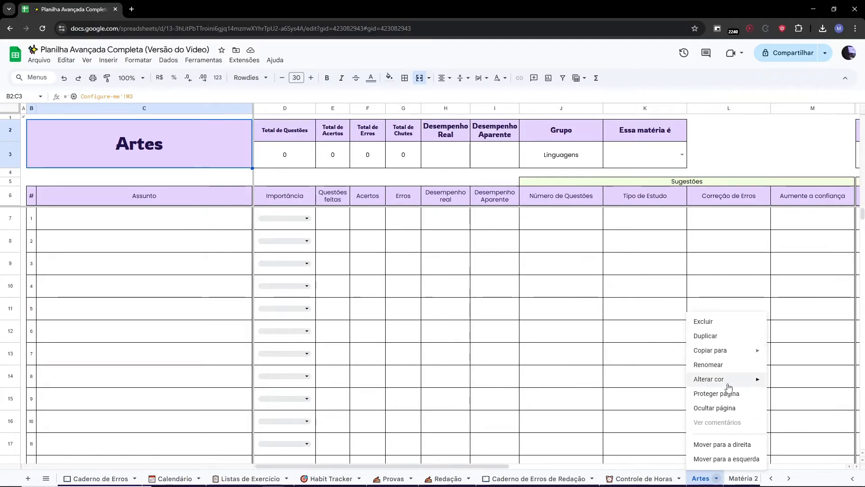
left_click(706, 473)
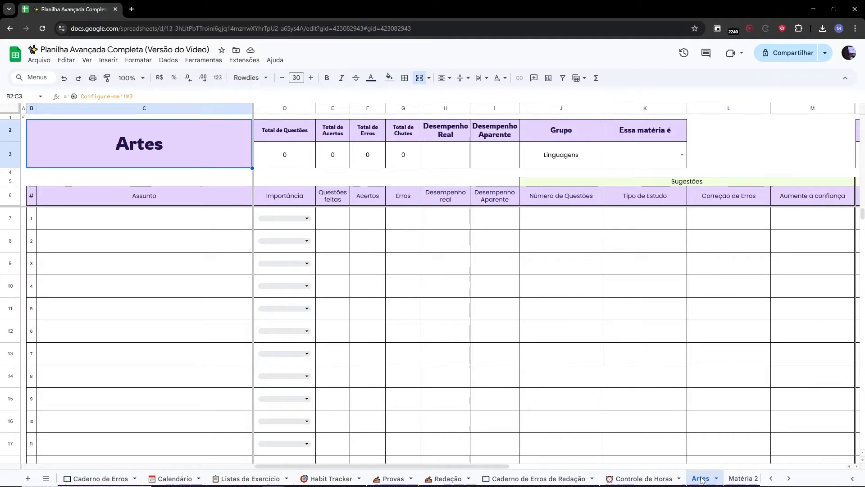
left_click(46, 478)
scroll(93, 381, "down", 2)
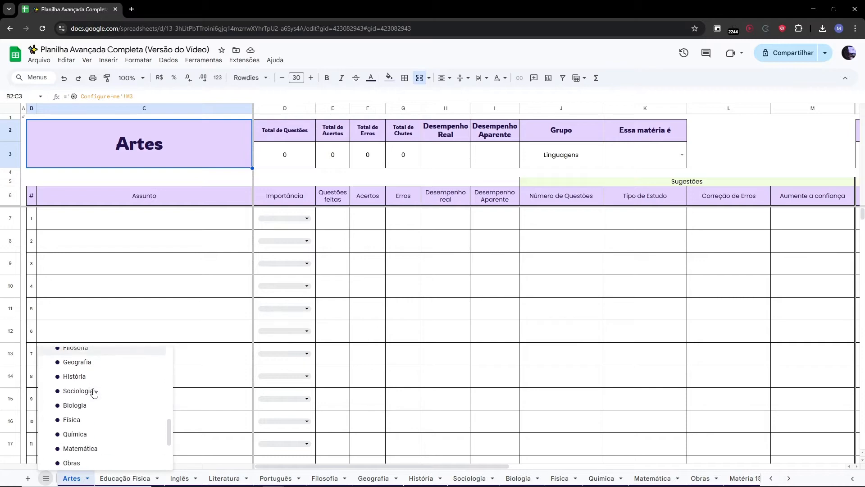
scroll(77, 433, "up", 3)
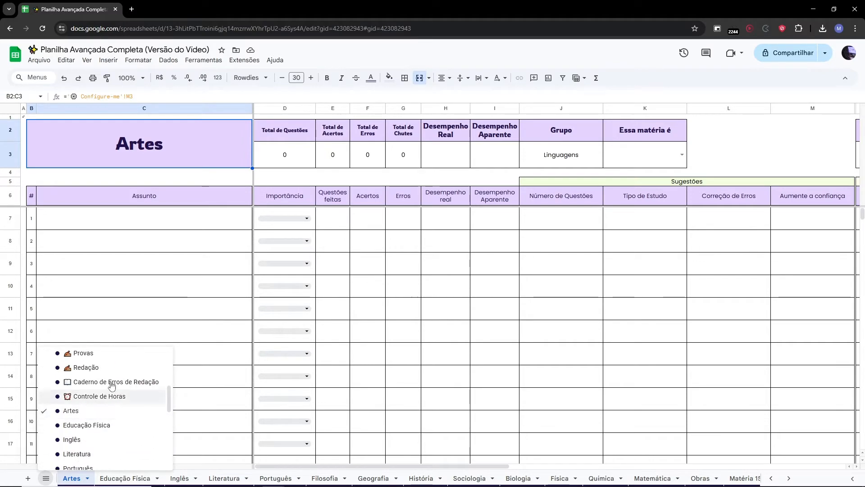
left_click(176, 244)
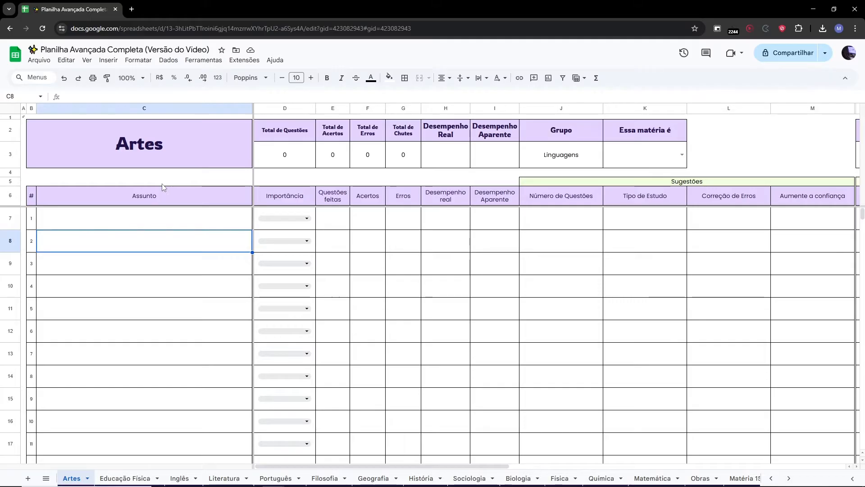
Examine the Artes sheet's summary header cells, from Total de Questões through Grupo and Essa matéria é.
left_click_drag(131, 142, 639, 132)
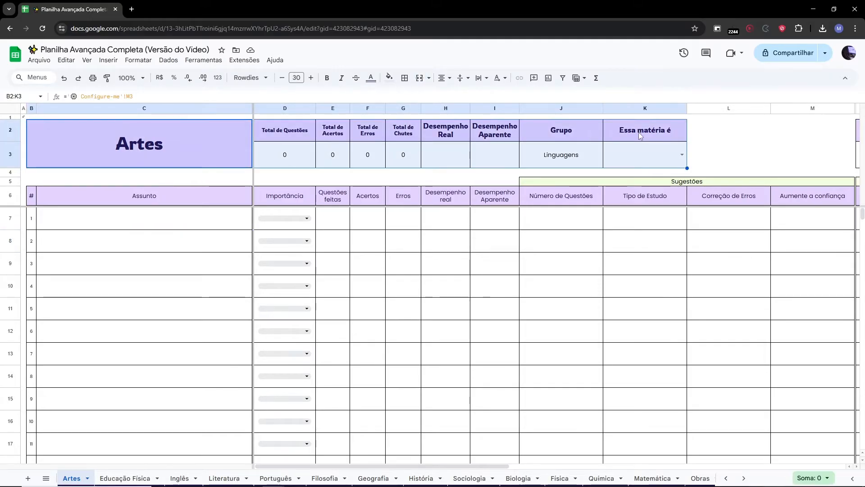
left_click(296, 108)
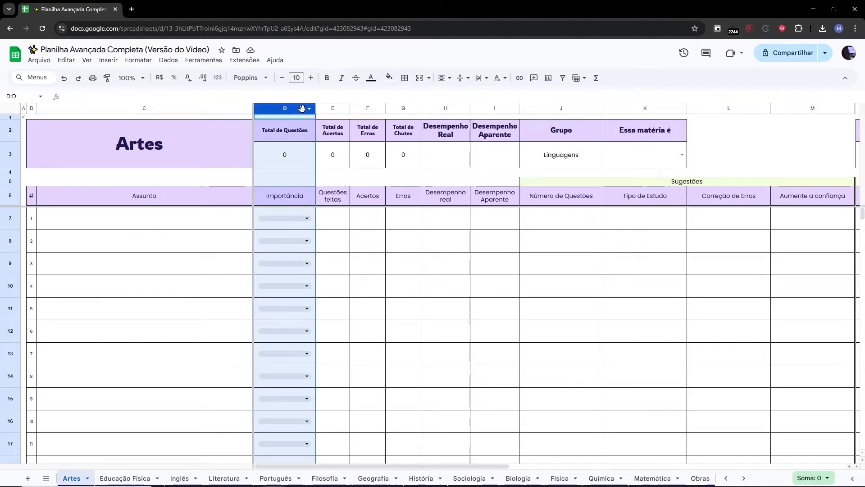
left_click(332, 108)
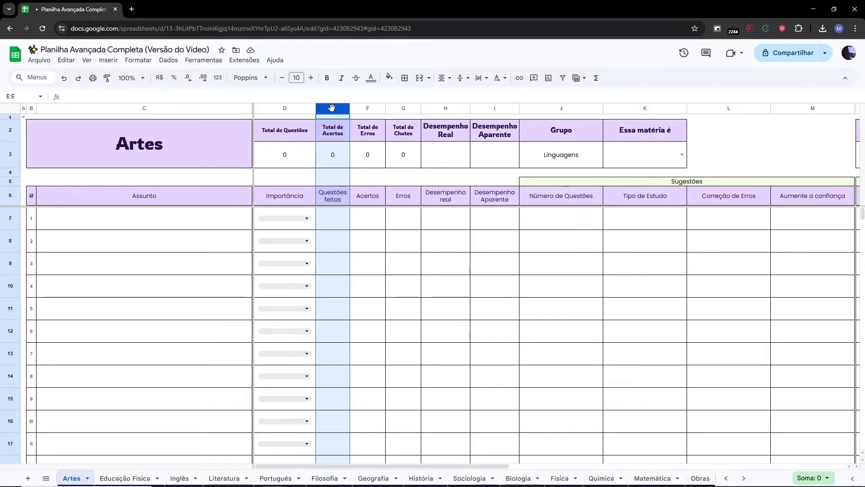
left_click(360, 108)
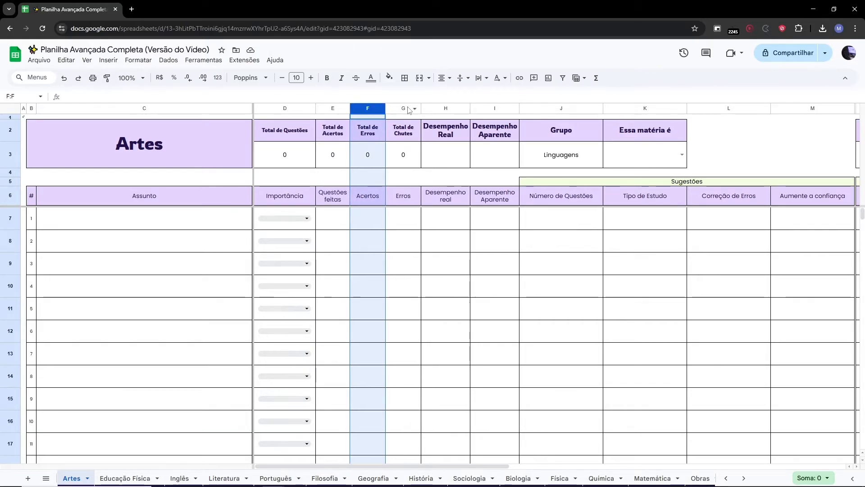
left_click(409, 134)
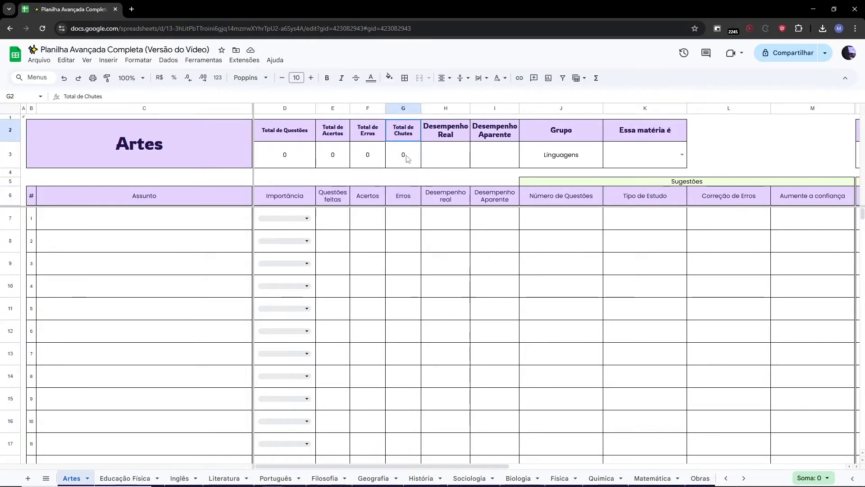
left_click(447, 108)
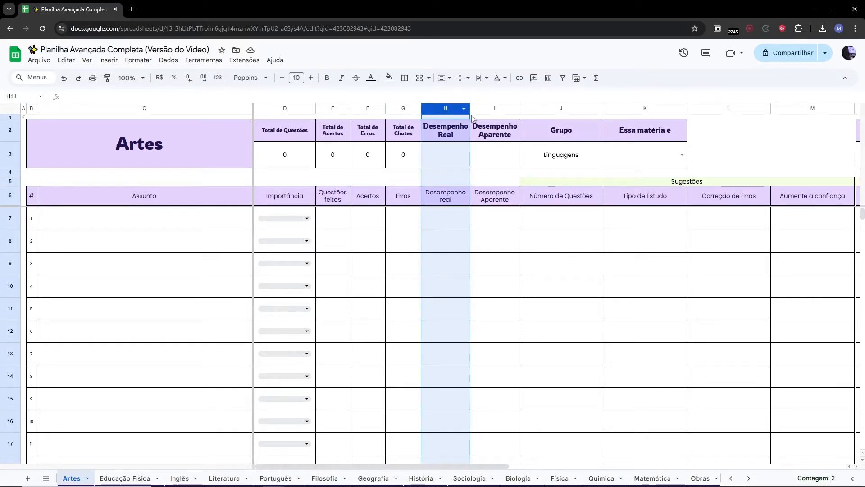
left_click_drag(434, 140, 438, 158)
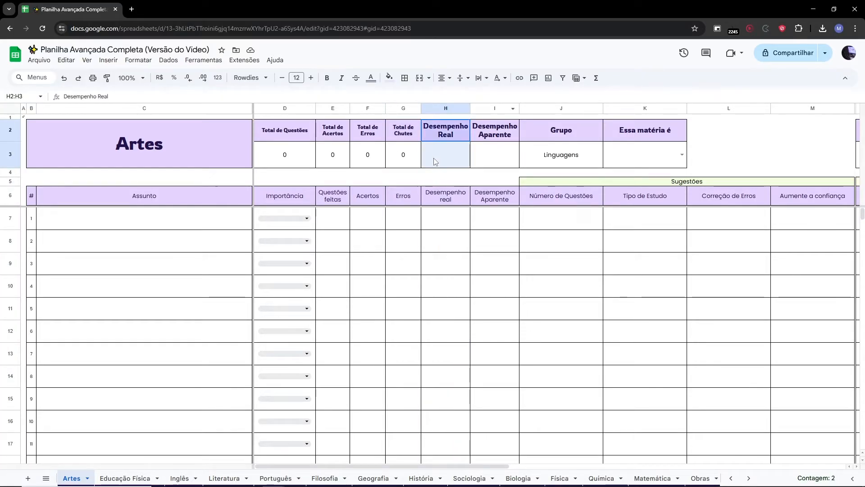
left_click(494, 108)
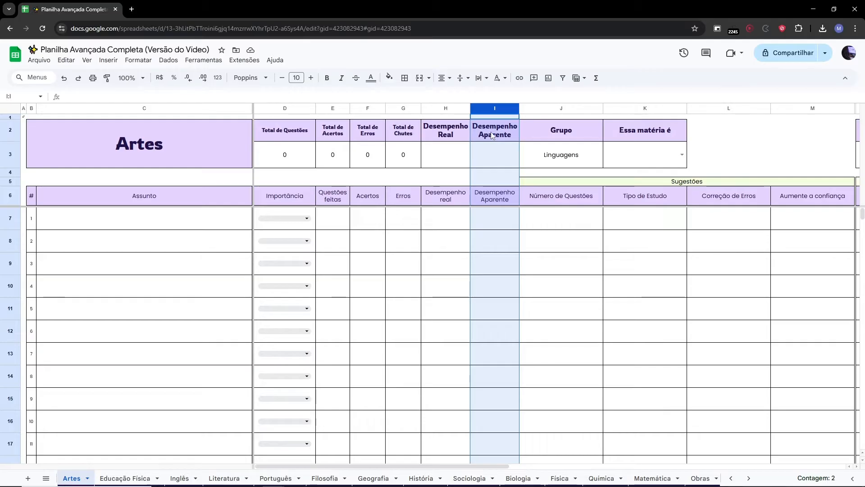
left_click_drag(492, 135, 488, 153)
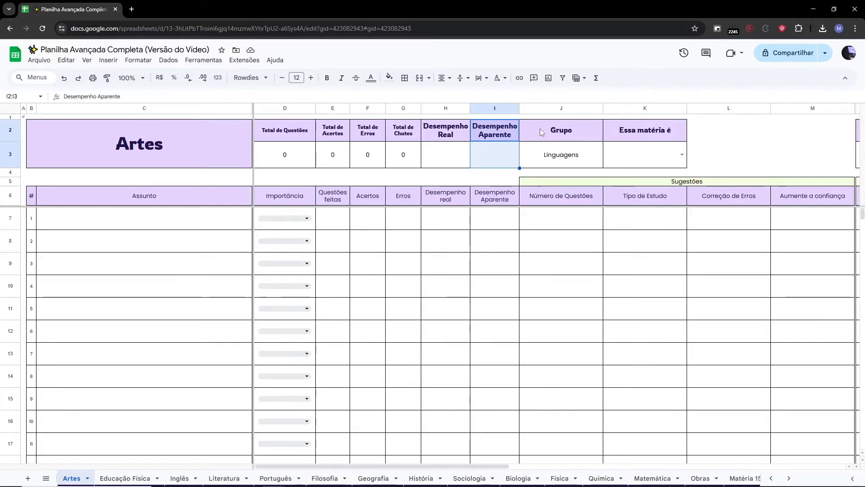
left_click(550, 108)
left_click_drag(552, 132, 560, 157)
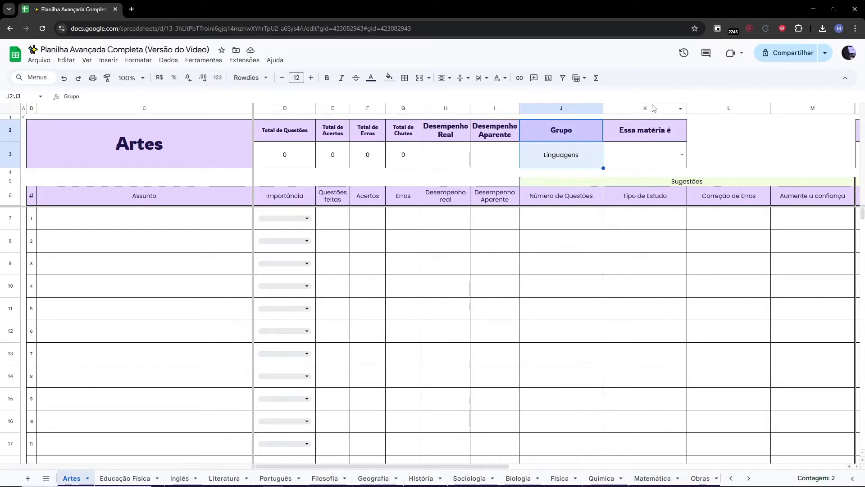
left_click(653, 108)
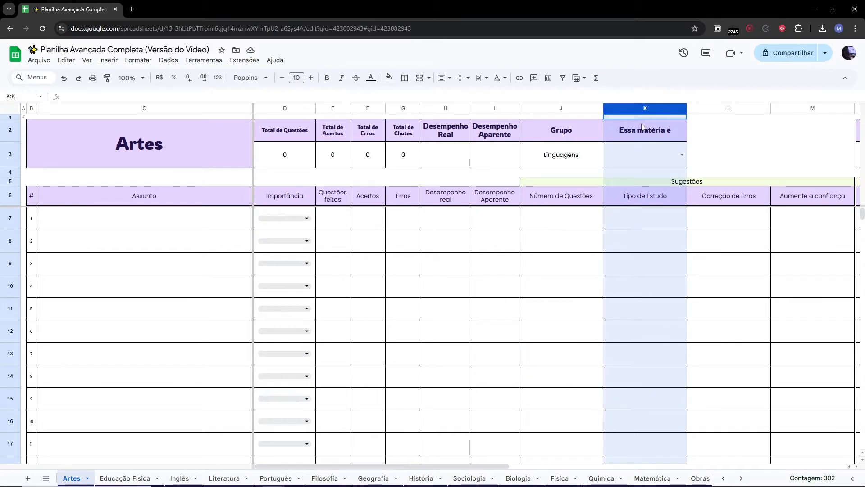
left_click(559, 108)
left_click(556, 153)
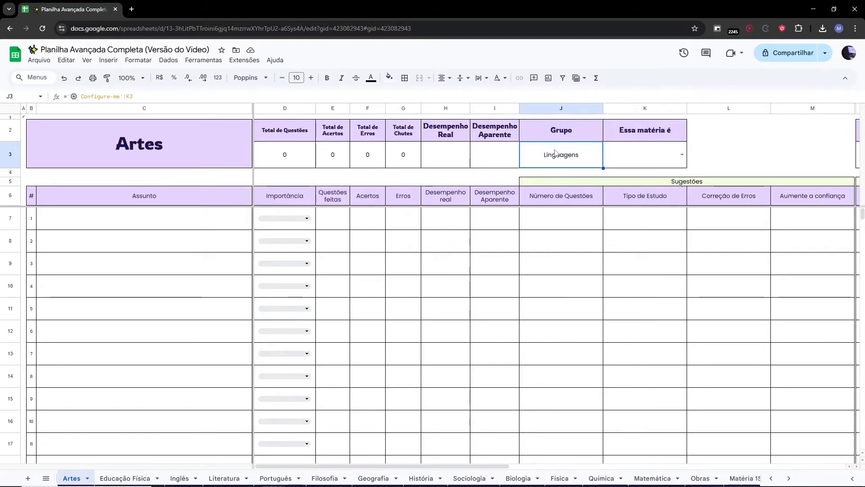
Open the Essa matéria é dropdown on the Artes sheet to view its importance options.
left_click(634, 108)
left_click_drag(636, 130, 639, 150)
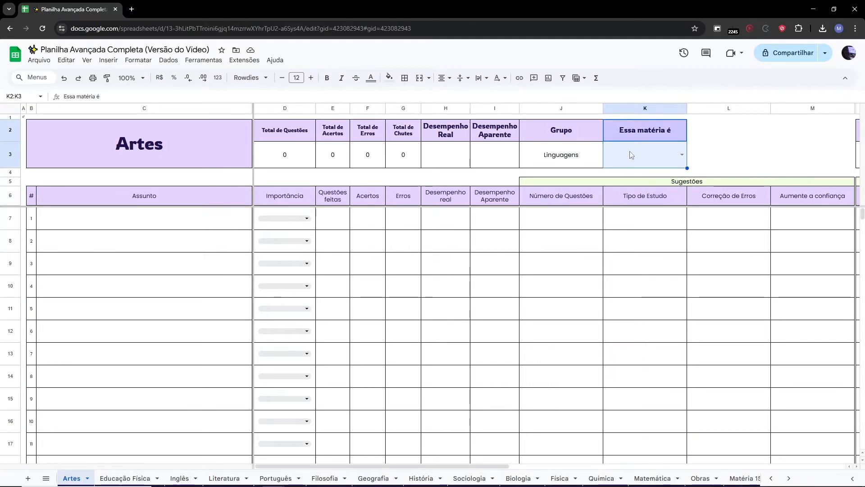
left_click(682, 155)
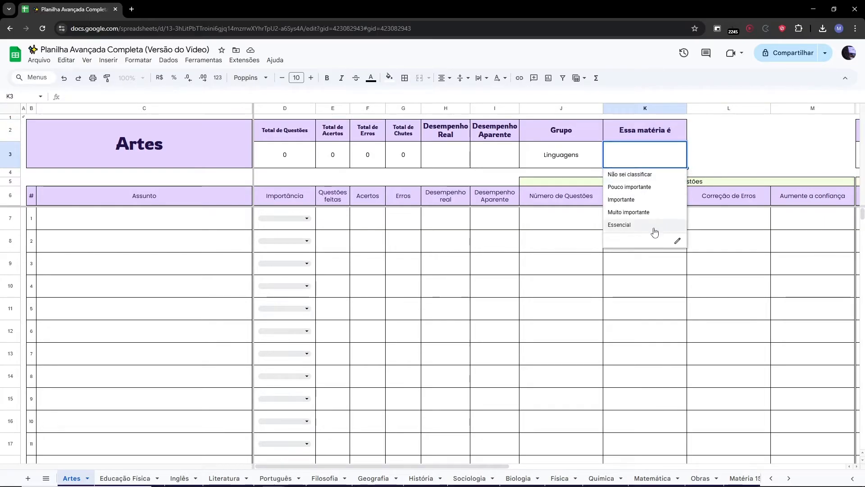
left_click(737, 160)
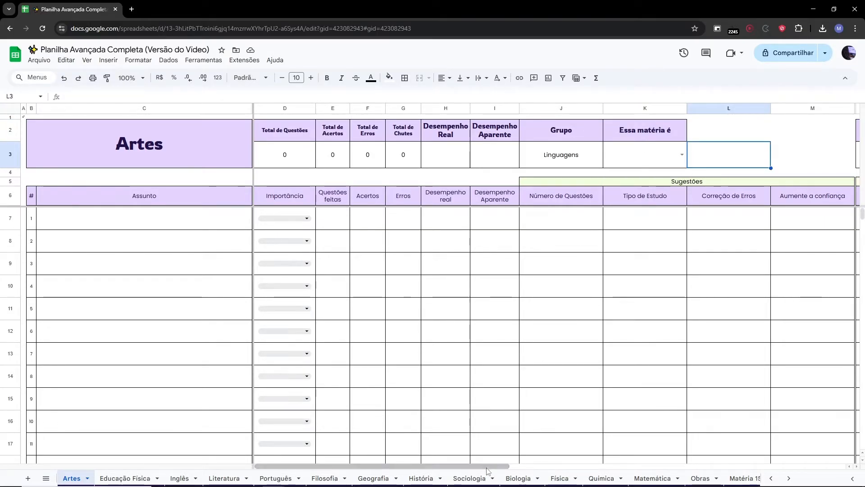
Enter Análise Gráfica as the first topic in the Assunto column of the Artes sheet.
left_click_drag(493, 465, 482, 444)
left_click(480, 304)
scroll(481, 303, "down", 20)
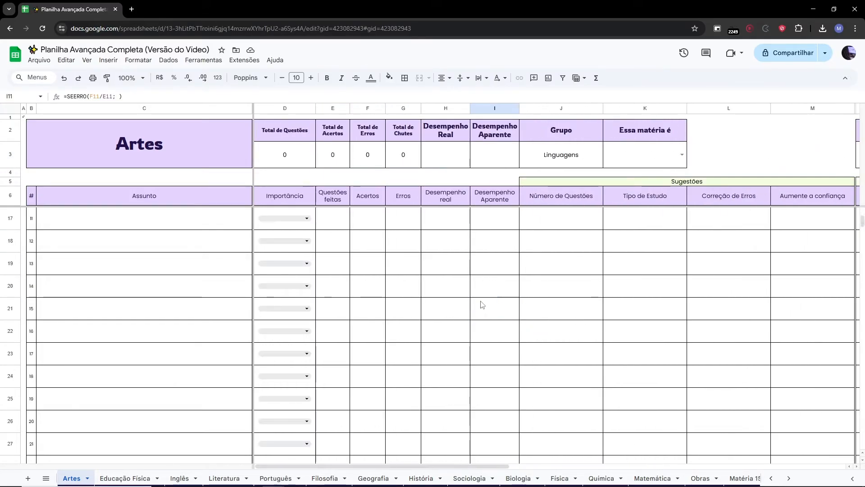
scroll(486, 291, "down", 3)
scroll(487, 291, "up", 20)
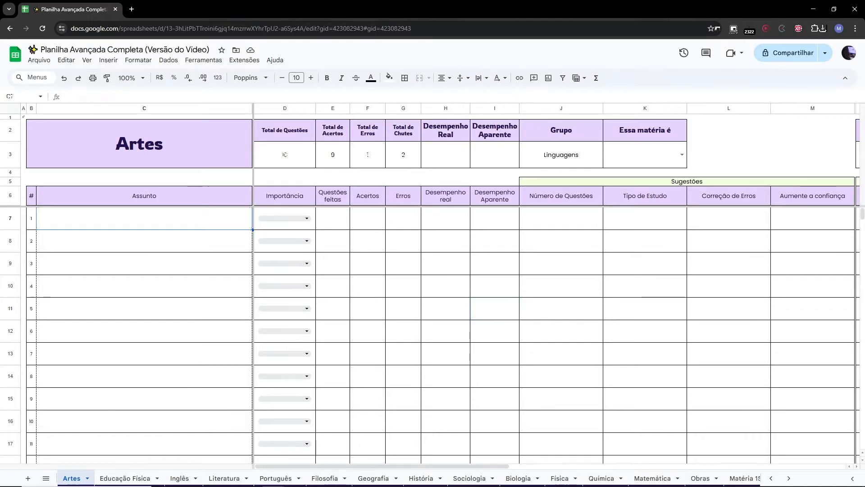
key("Caps_Lock")
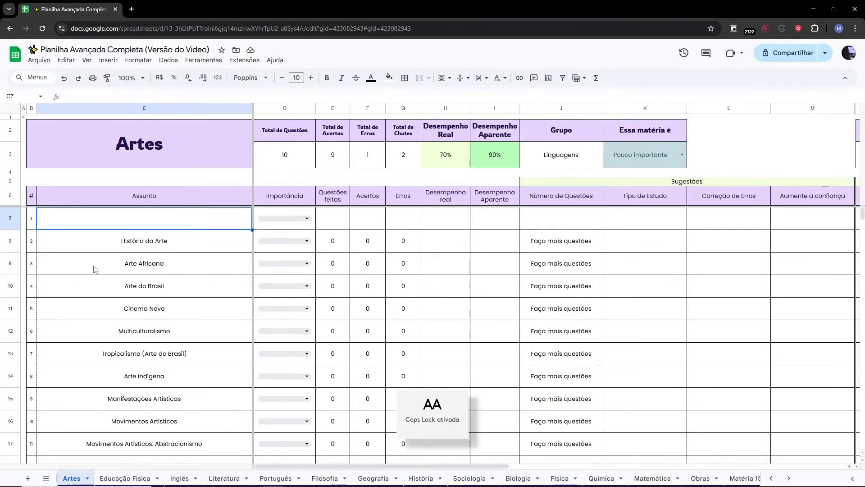
type("A")
key("Caps_Lock")
type("nális")
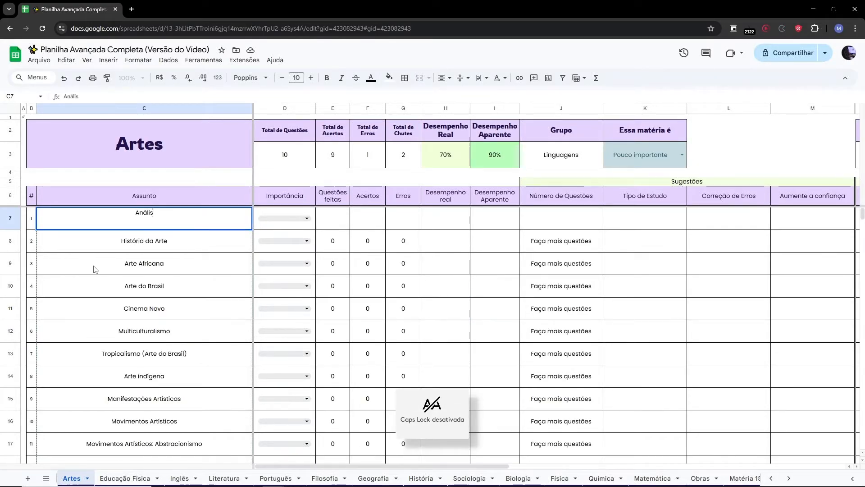
type("e Gráfica")
key("Return")
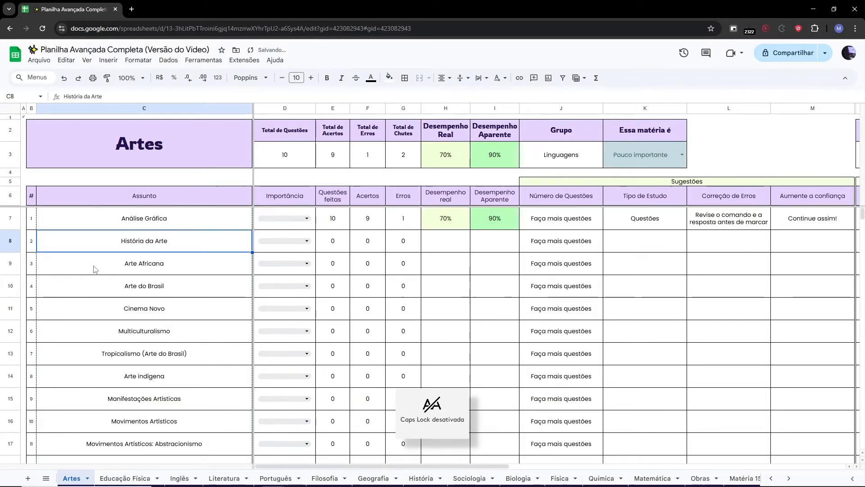
Set the Análise Gráfica topic's Importância to Média.
left_click(271, 219)
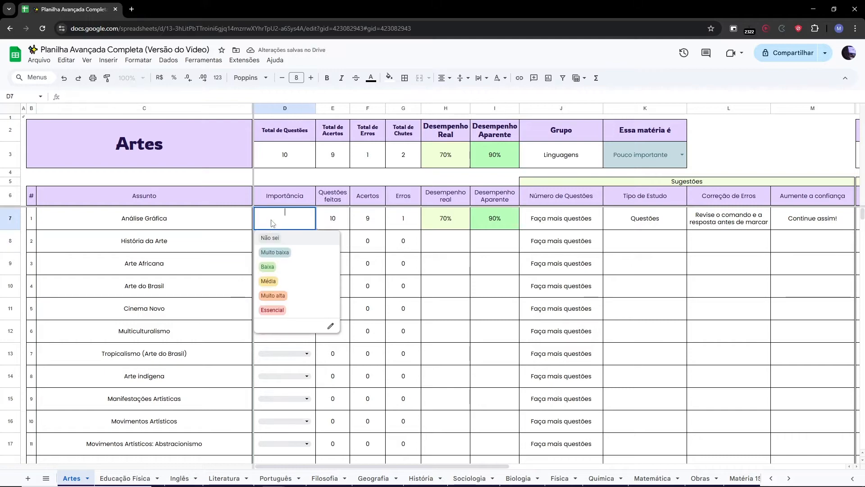
left_click(290, 282)
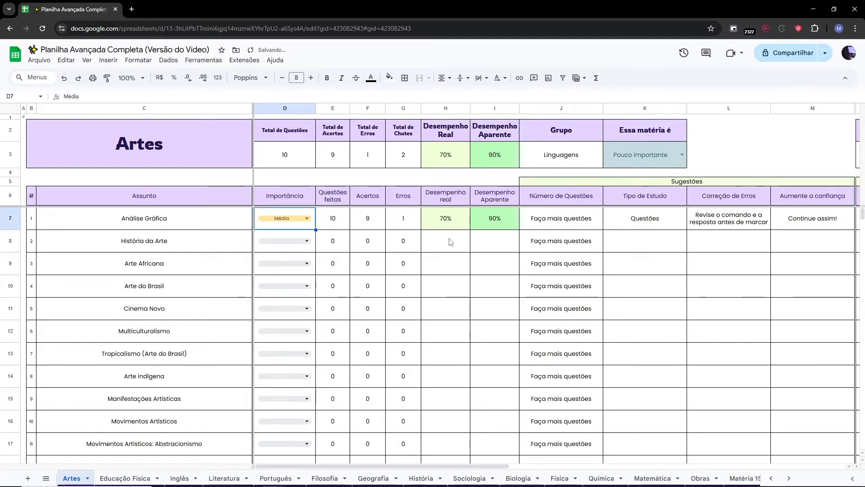
Examine the performance, Sugestões columns and the Questões feitas formula for the first topic.
left_click(458, 332)
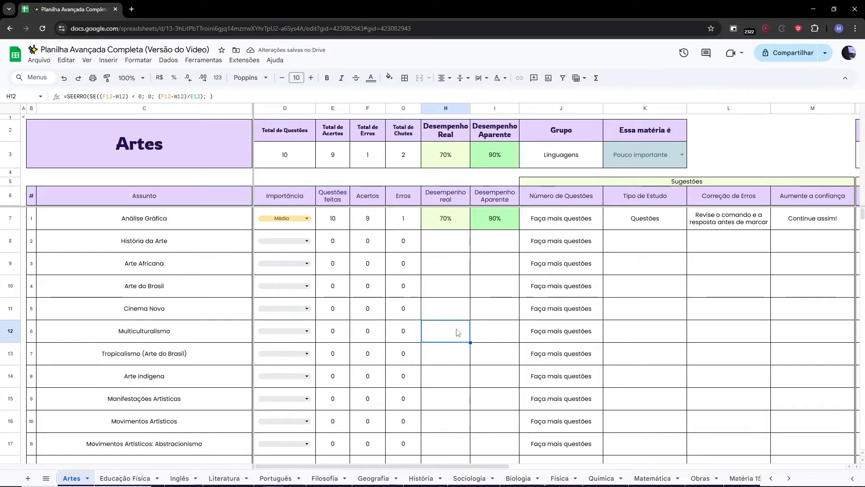
left_click_drag(556, 108, 649, 108)
left_click_drag(723, 102, 804, 107)
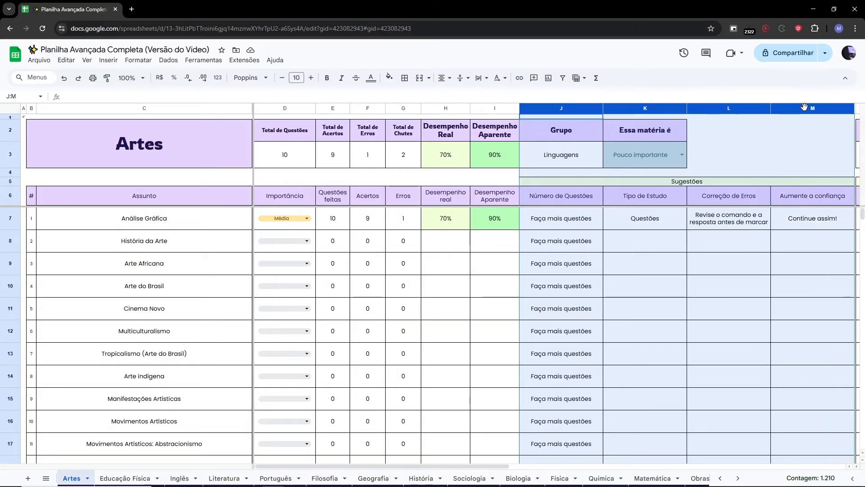
left_click(544, 223)
left_click(342, 219)
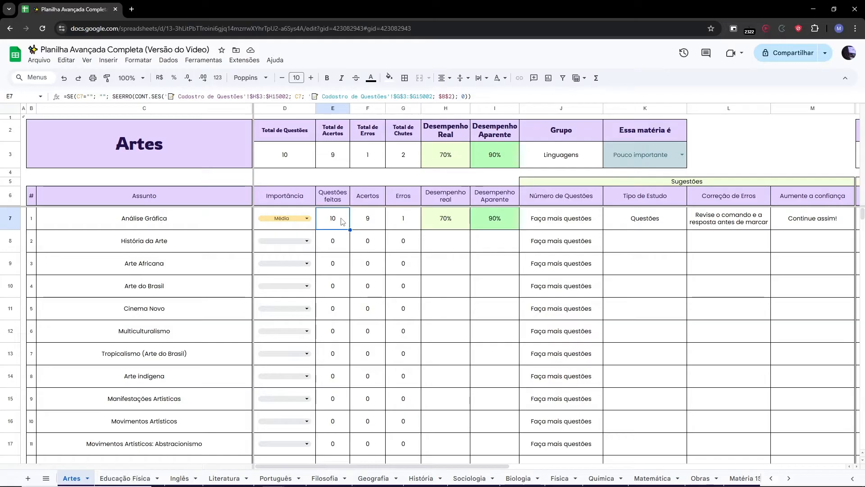
Set Questões feitas for Análise Gráfica to 100.
type("3")
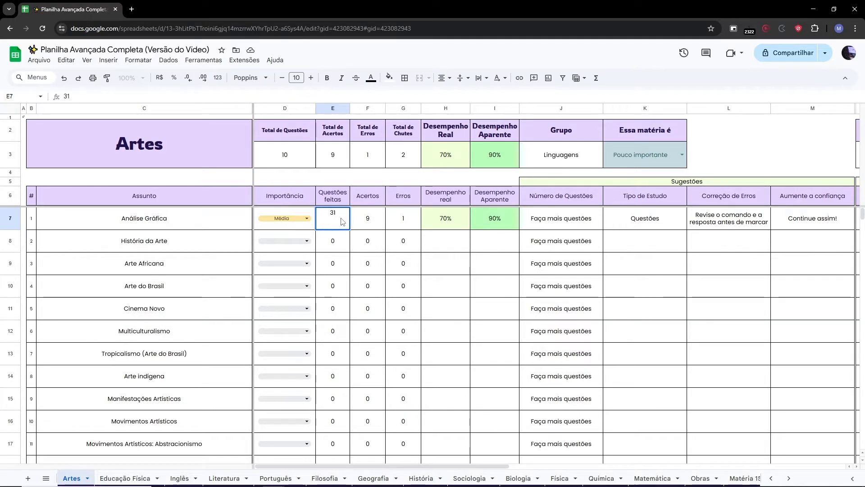
key("Return")
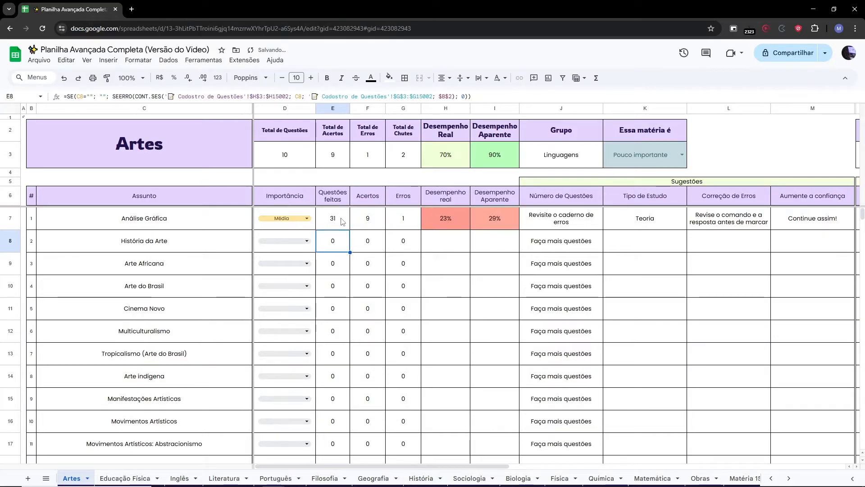
left_click(342, 221)
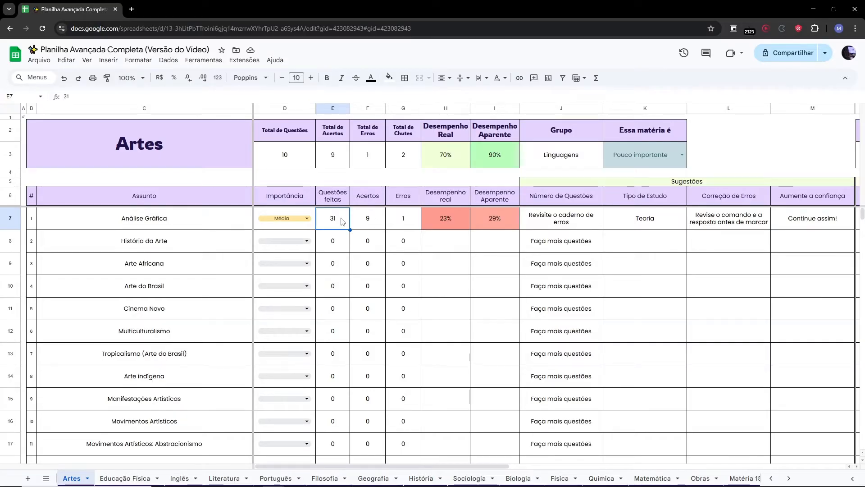
type("1")
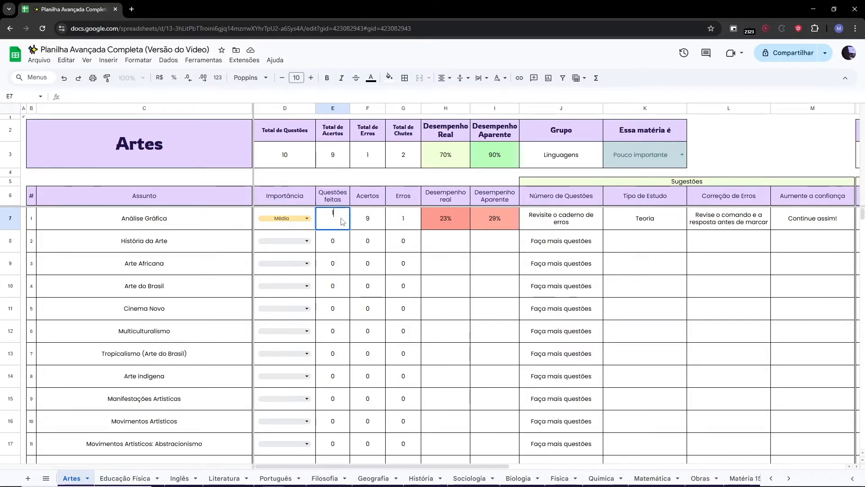
key("Return")
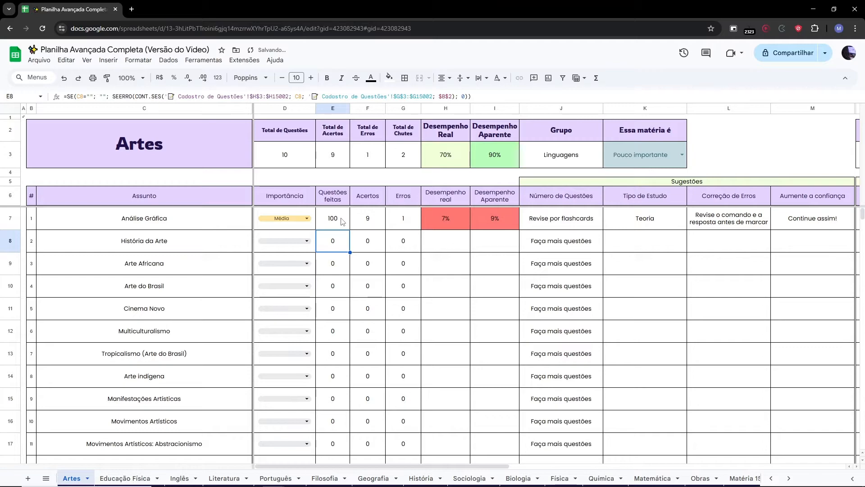
Set Acertos for Análise Gráfica to 88.
left_click(377, 221)
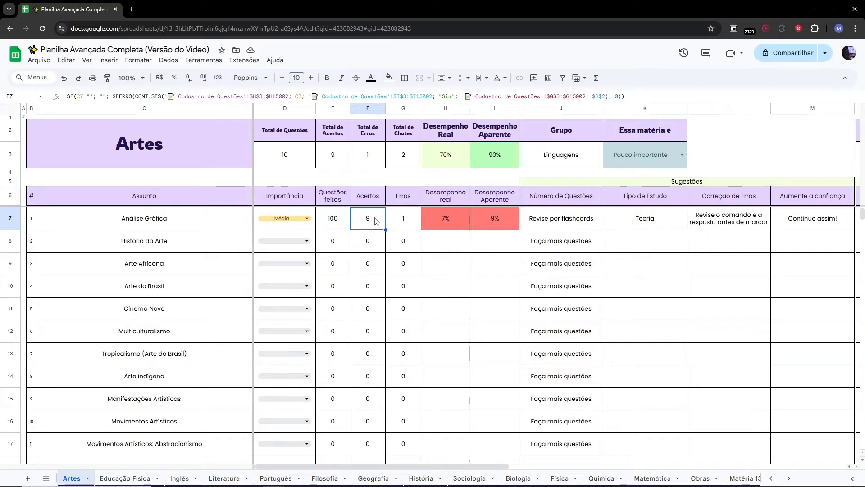
key("Right")
key("Right")
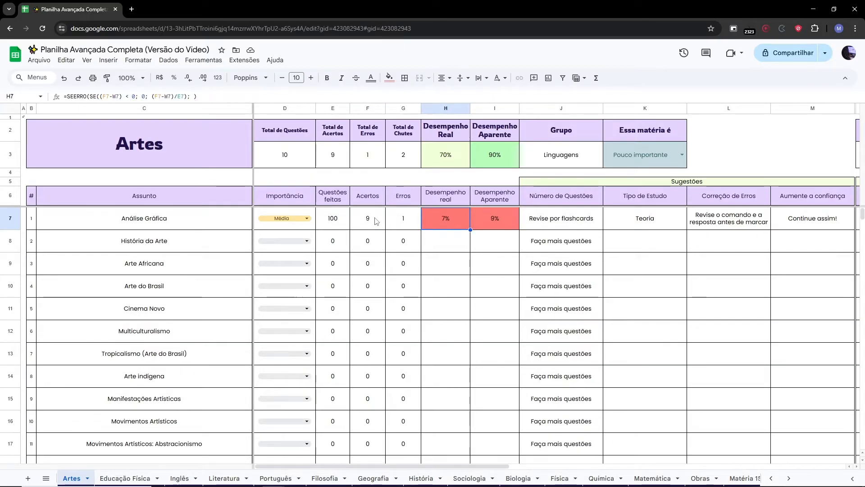
key("Left")
key("Left")
type("70")
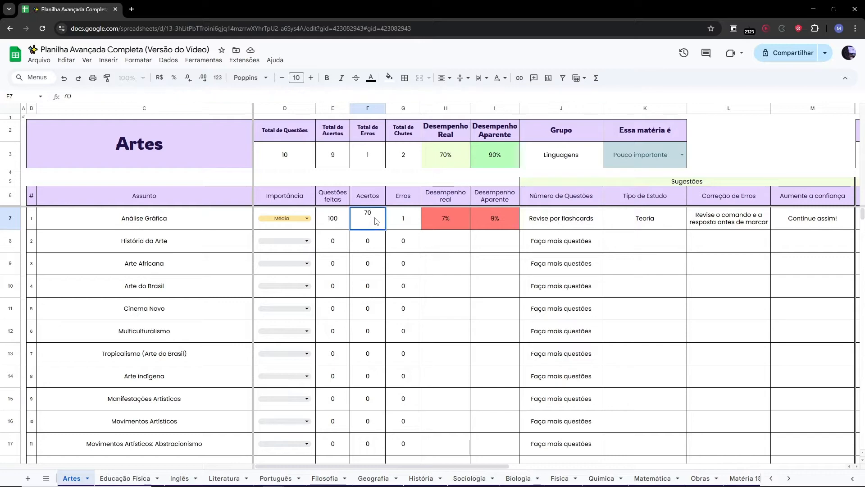
key("Return")
key("Up")
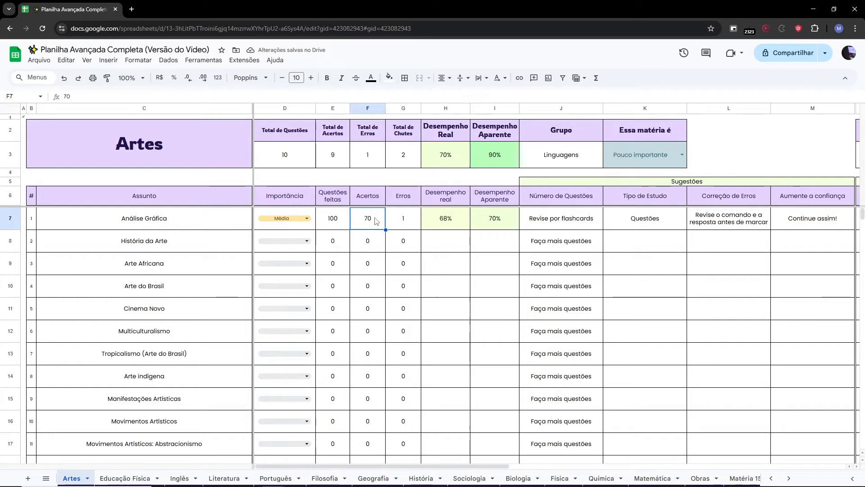
type("86")
key("Return")
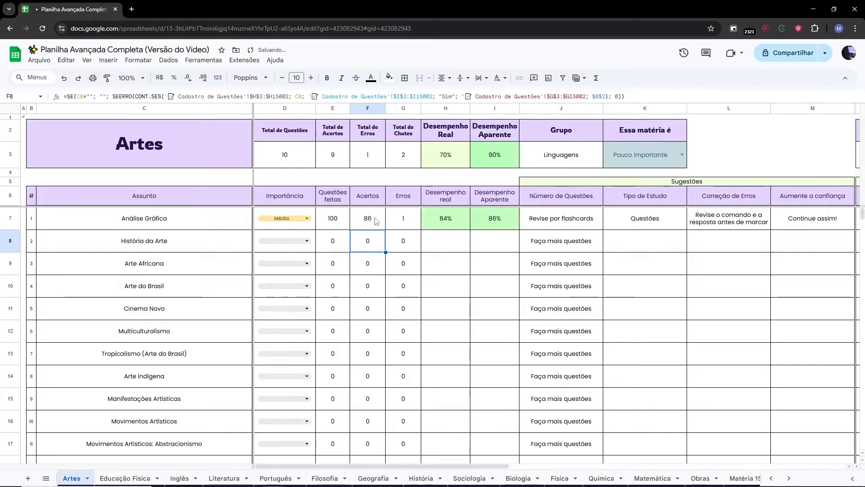
key("Up")
type("88")
key("Return")
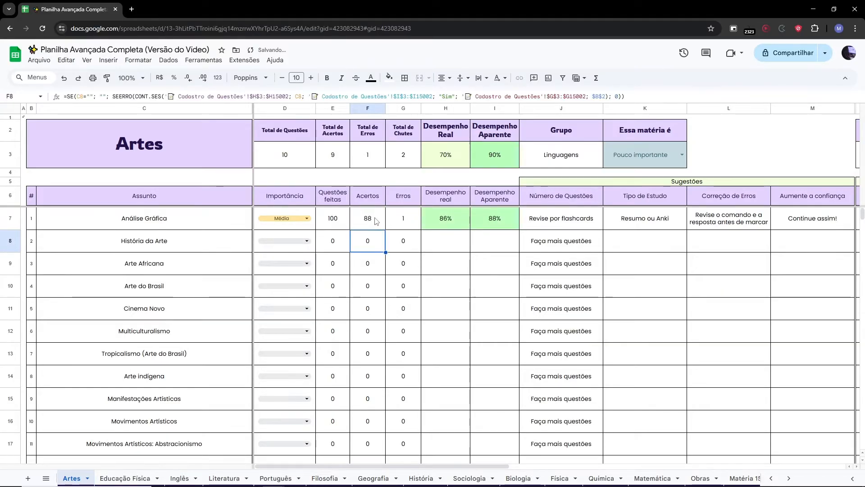
key("Up")
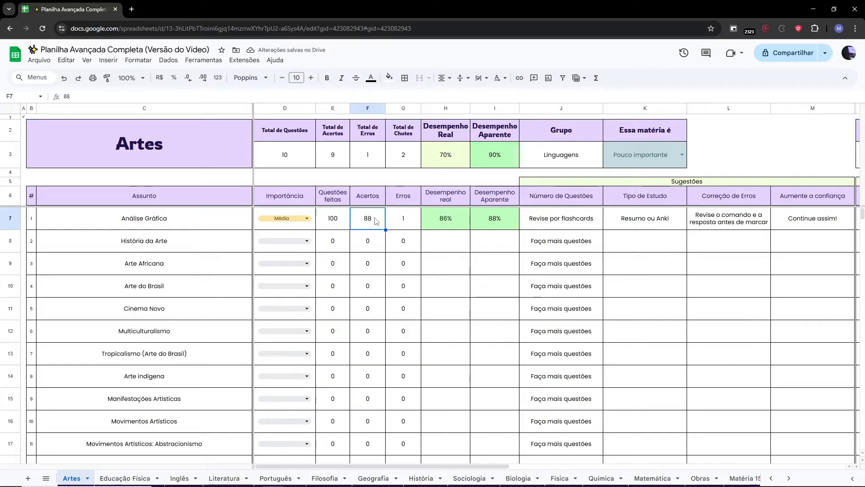
Enter 0 Conteúdo errors and 11 Tempo errors for the Análise Gráfica topic.
left_click_drag(360, 465, 474, 464)
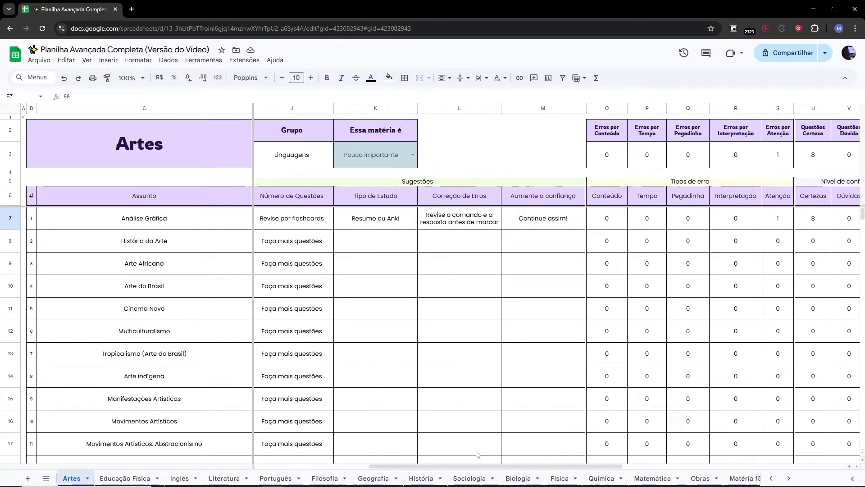
left_click(606, 218)
type("0")
key("Return")
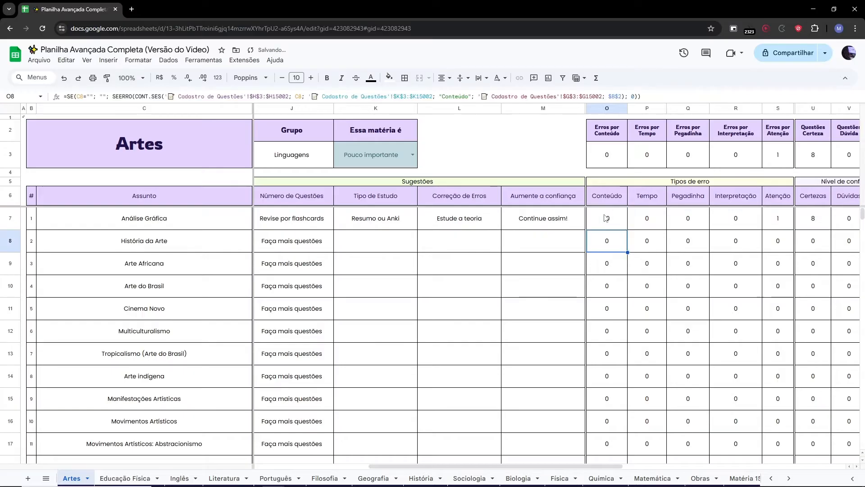
key("Up")
key("Right")
type("11")
key("Return")
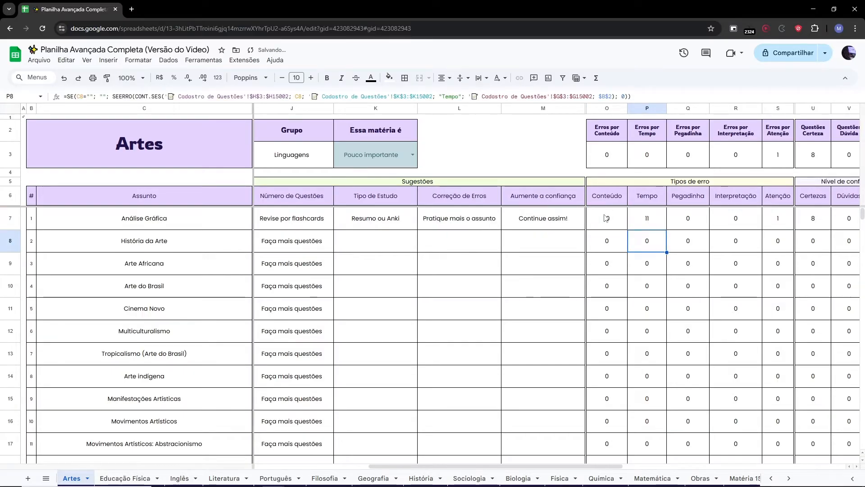
Set the Pegadinha errors for Análise Gráfica to 1.
key("Up")
key("Right")
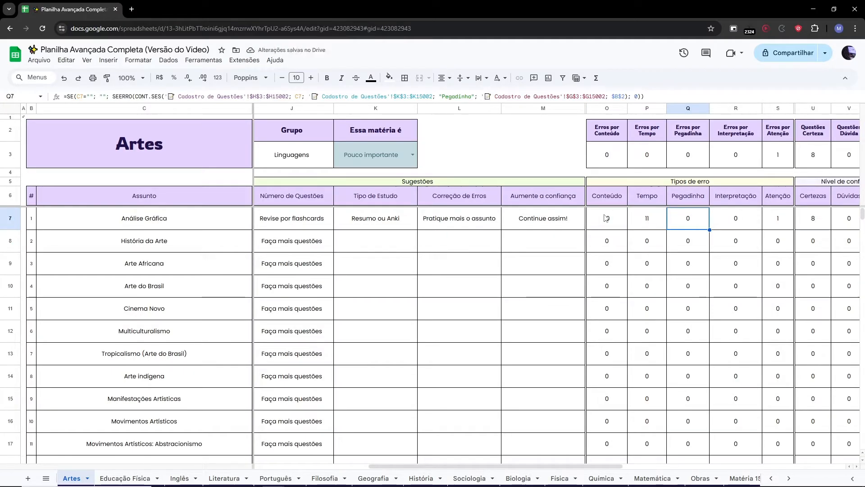
type("12")
key("Return")
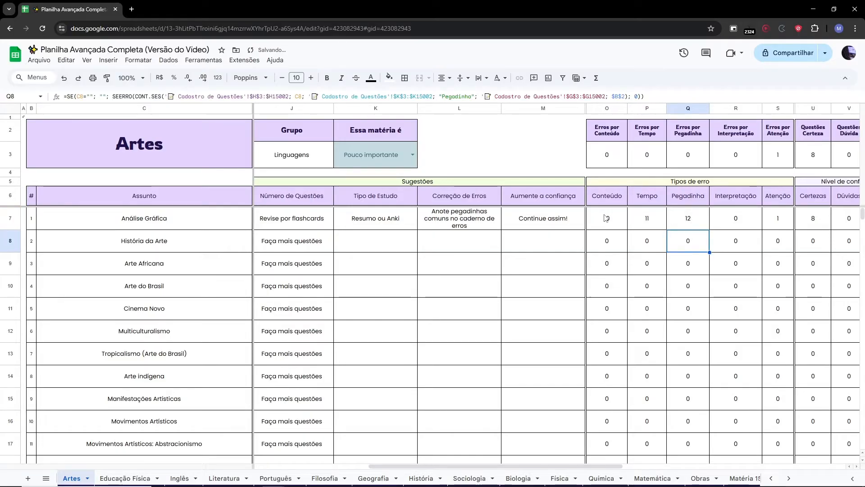
key("Up")
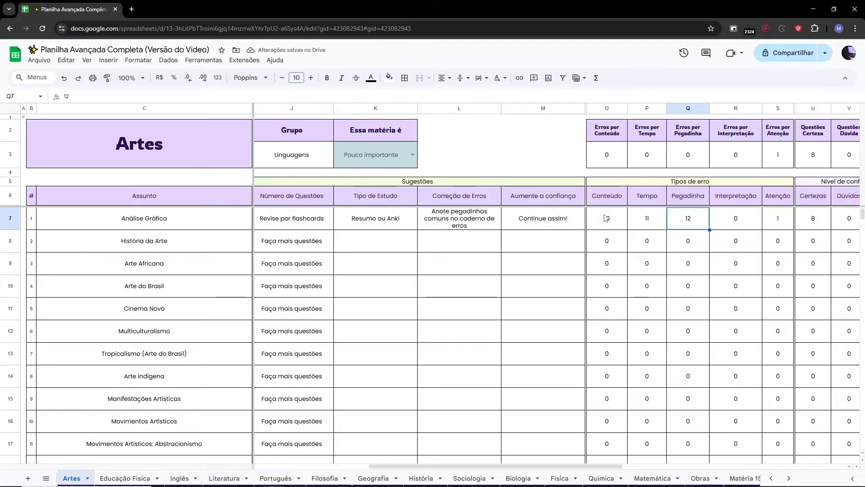
type("1")
key("Tab")
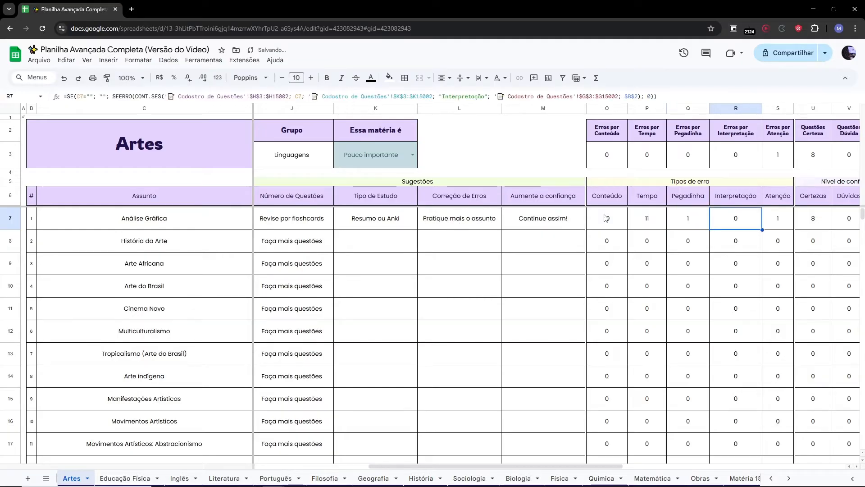
Enter 16 Interpretação errors and 20 Atenção errors for the Análise Gráfica topic.
type("16")
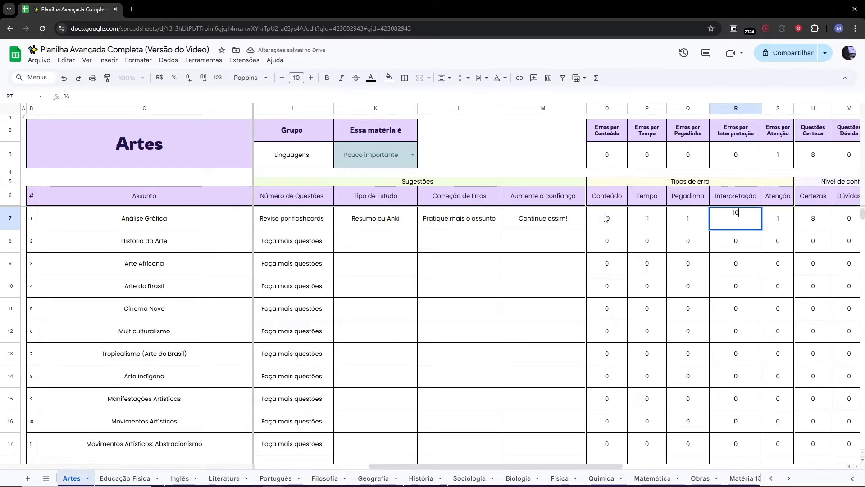
key("Return")
key("Up")
key("Tab")
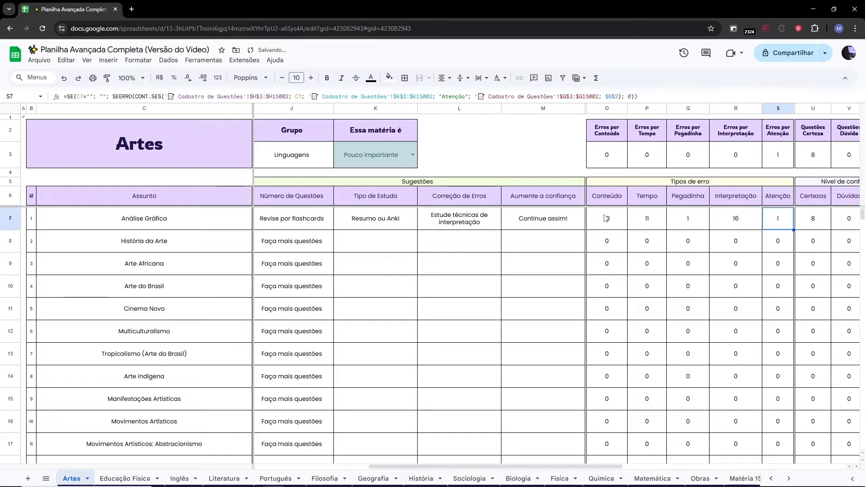
type("2")
key("Return")
key("Up")
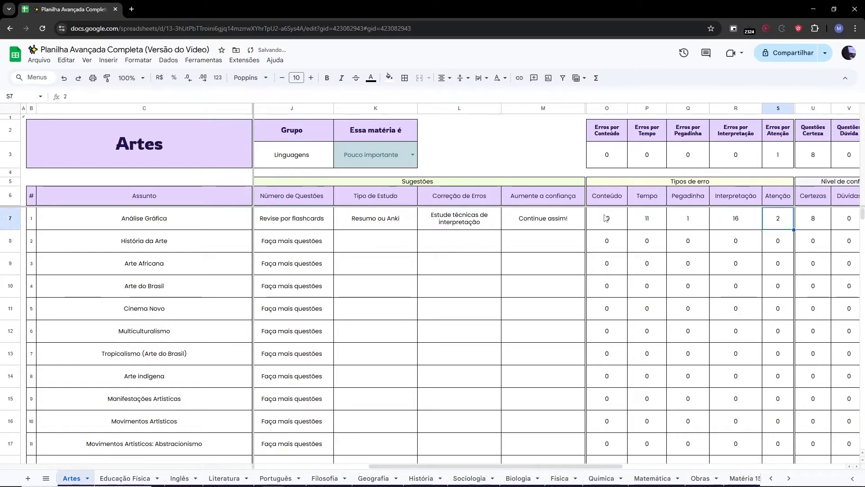
type("20")
key("Return")
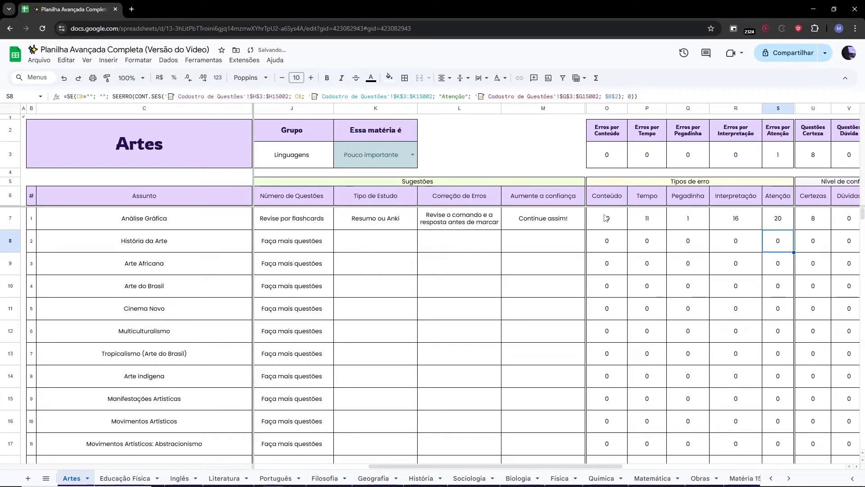
Enter 20 Dúvidas and 50 Chutes in the confidence columns for the Análise Gráfica topic.
key("Up")
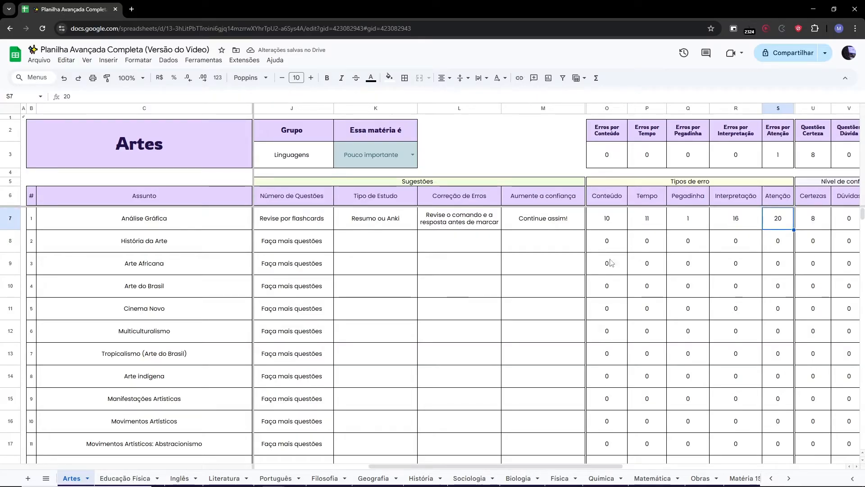
left_click_drag(534, 467, 581, 467)
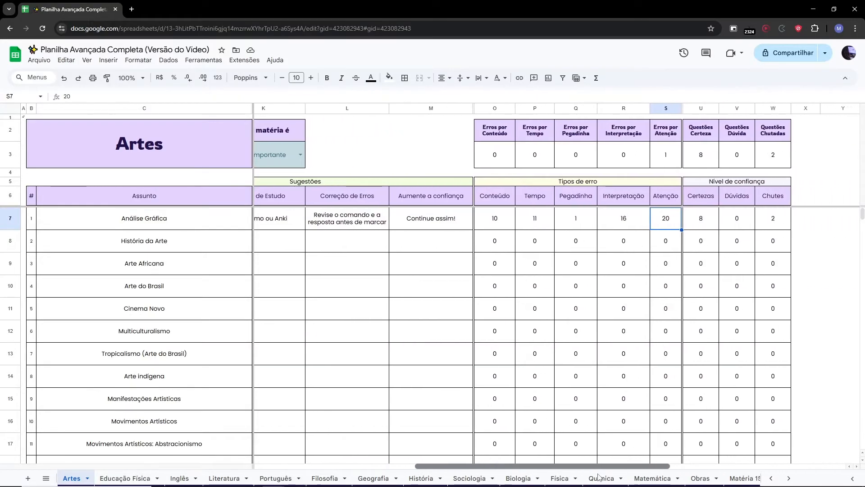
left_click(702, 218)
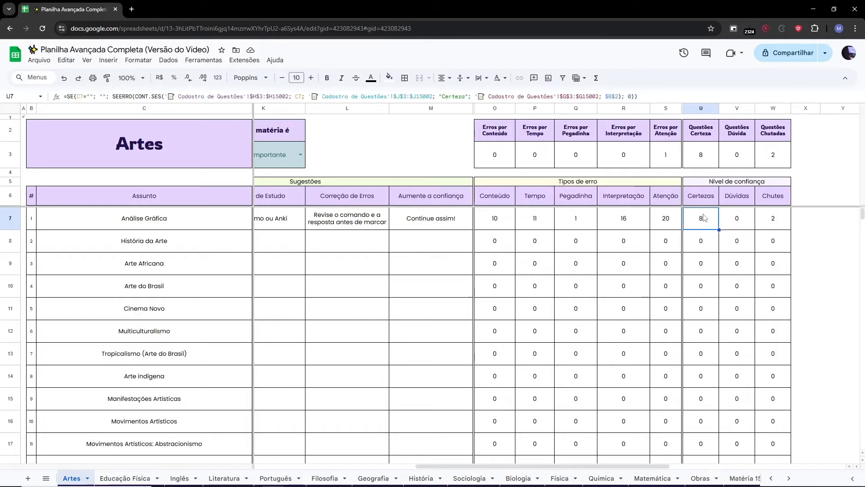
key("Right")
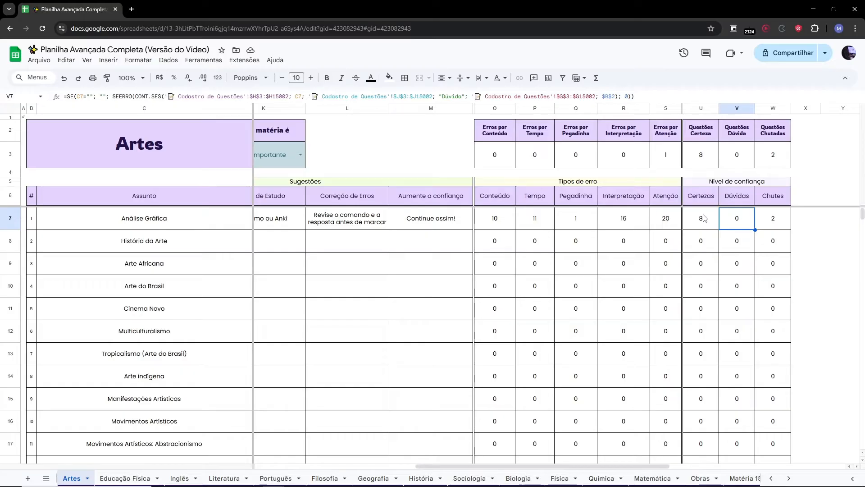
type("20")
key("Return")
key("Up")
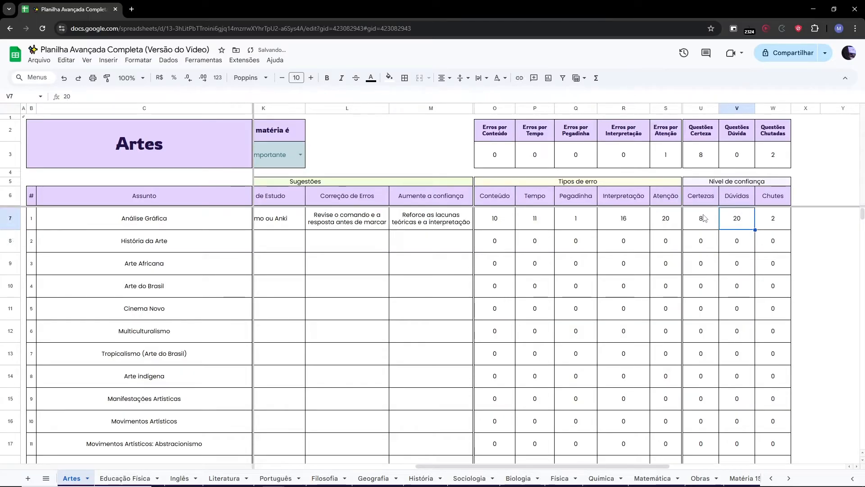
key("Right")
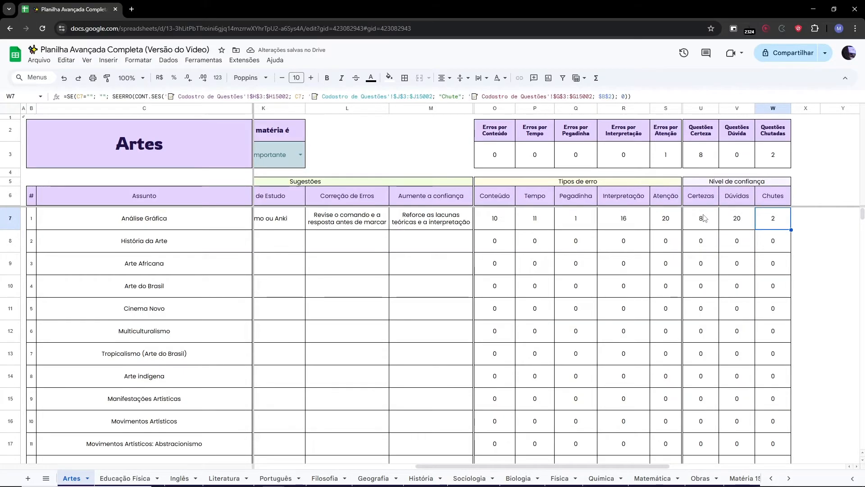
type("50")
key("Return")
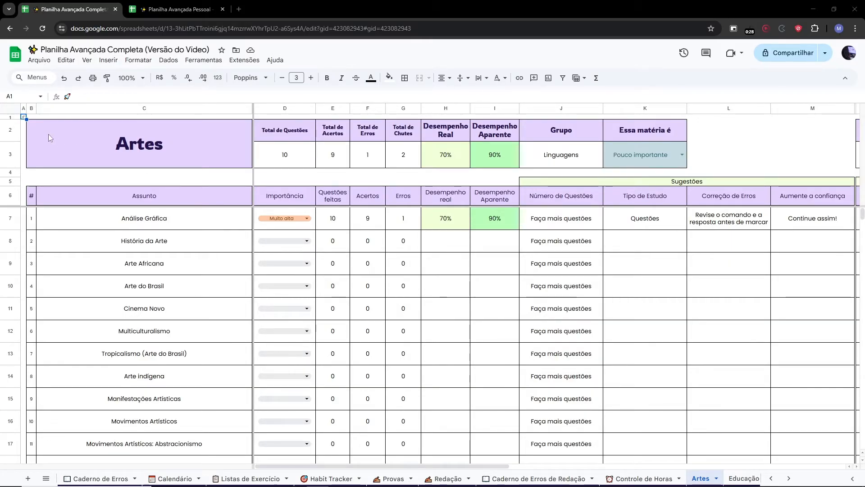
Open the Acesso Rápido sheet through the title's link and select columns B through E.
mouse_move(22, 121)
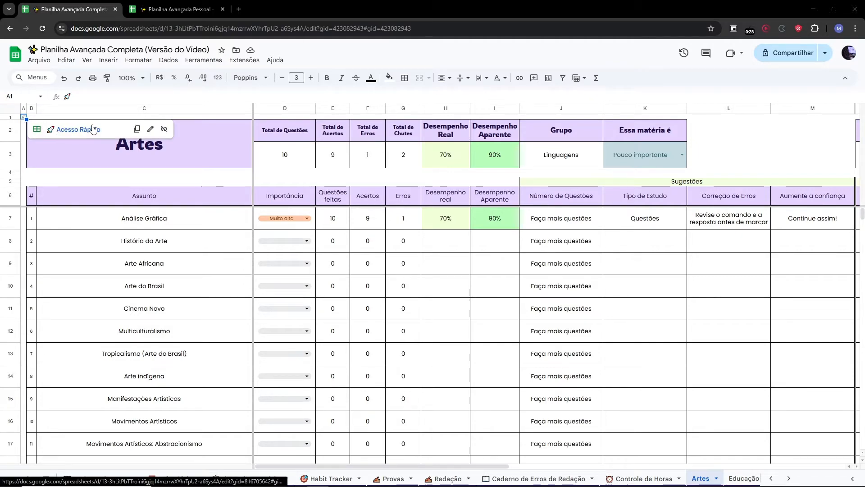
left_click(65, 130)
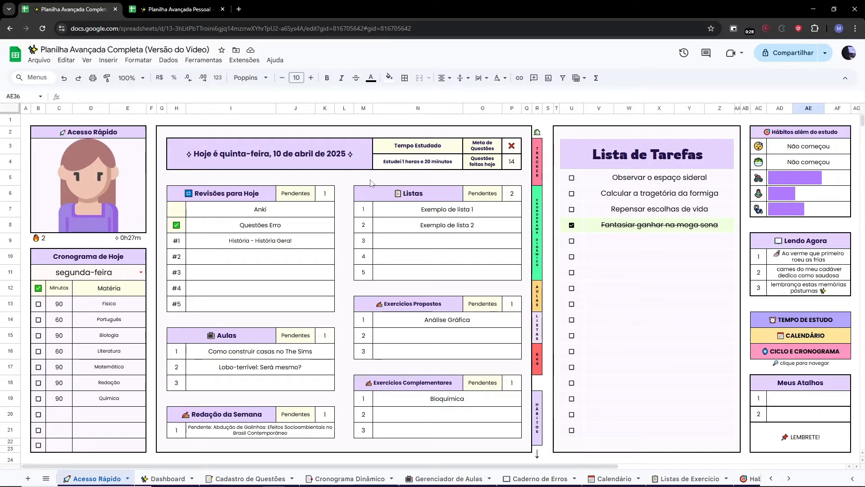
left_click(38, 108)
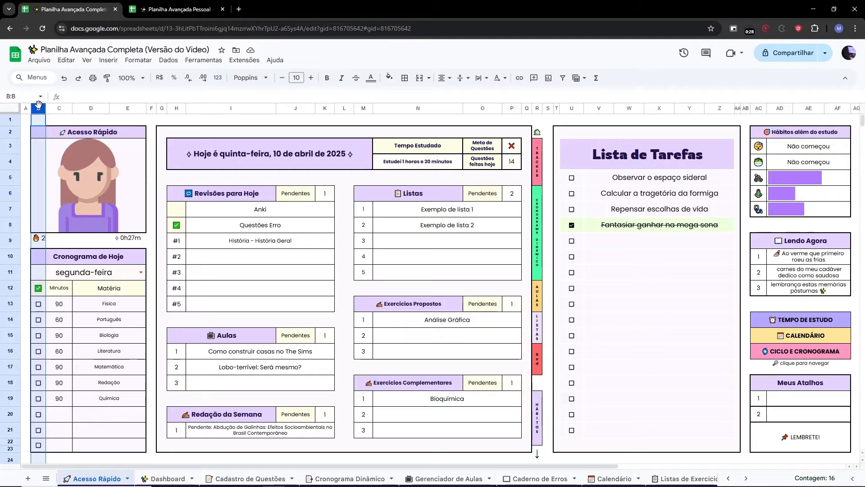
left_click(126, 108, "shift")
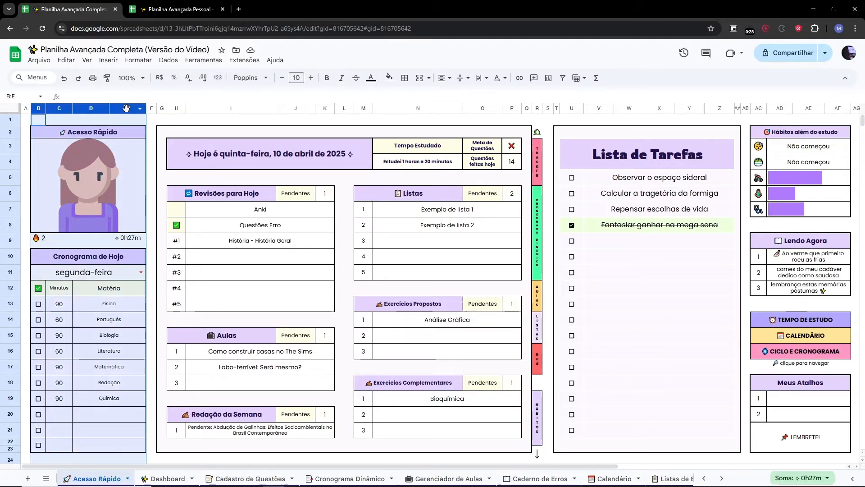
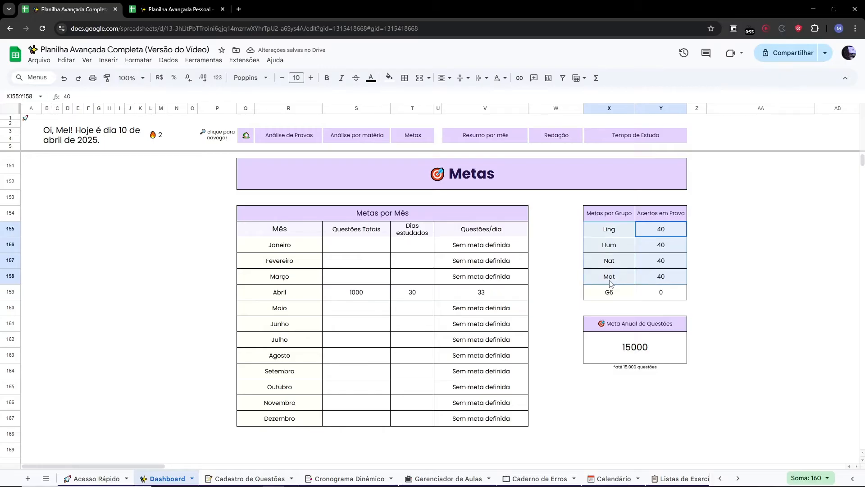
Clear April's Questões Totais and Dias estudados values in the Metas por Mês table.
left_click_drag(628, 323, 623, 352)
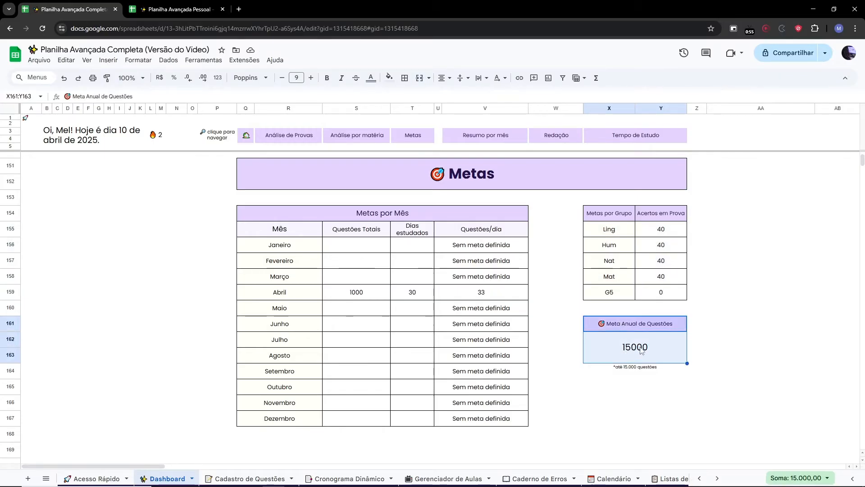
left_click(642, 349)
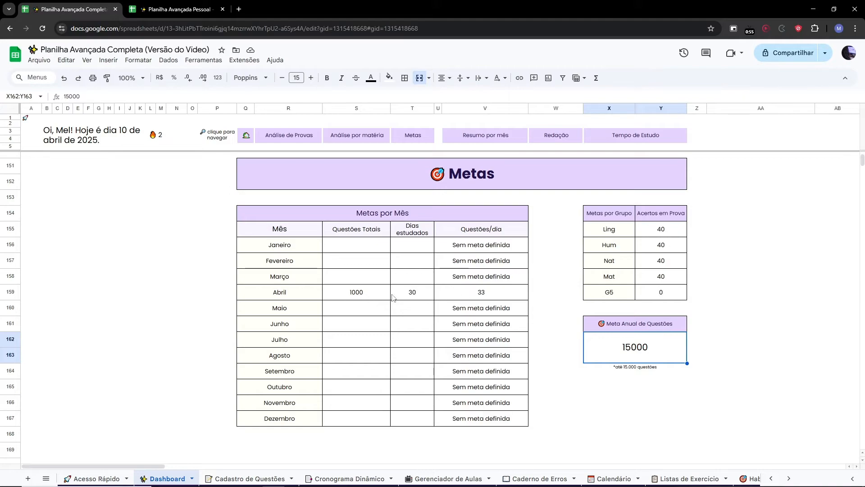
left_click_drag(360, 292, 419, 295)
key("Delete")
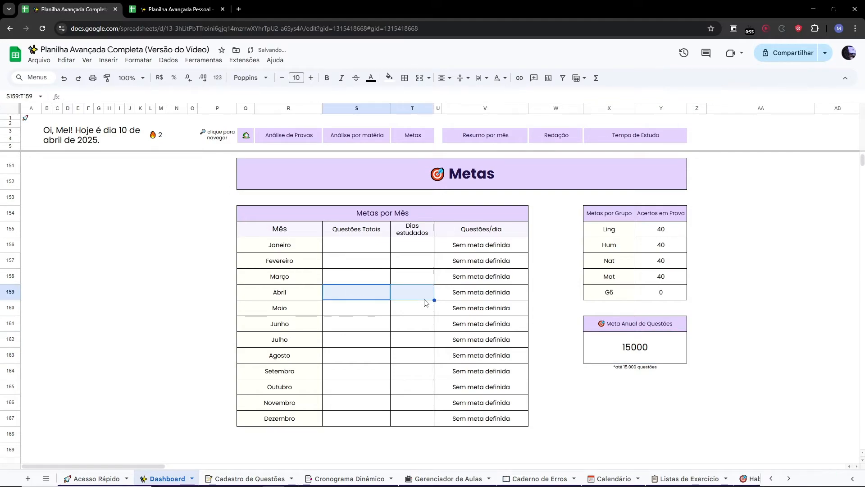
Scroll through the dashboard's Redação and Tempo de Estudo sections.
left_click(750, 348)
scroll(750, 347, "down", 7)
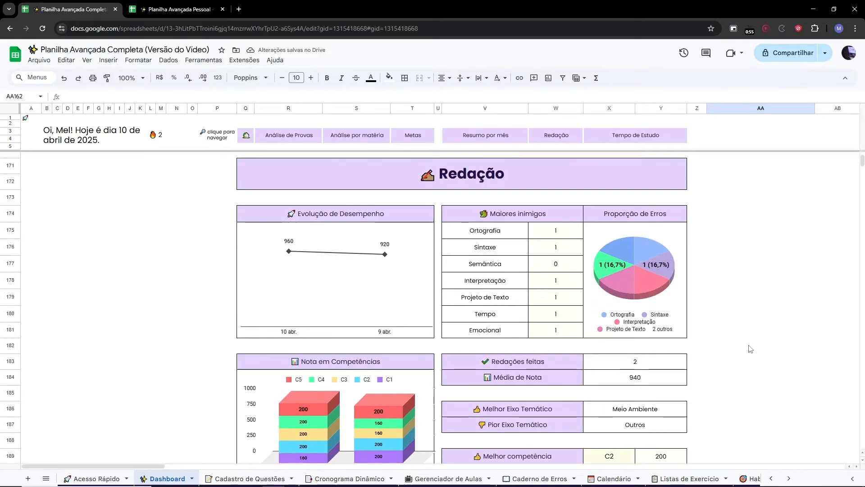
scroll(761, 354, "down", 1)
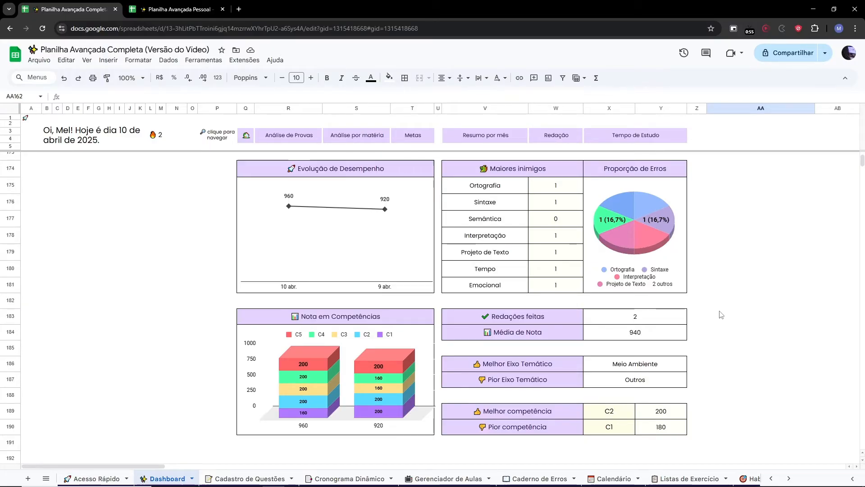
scroll(720, 315, "down", 6)
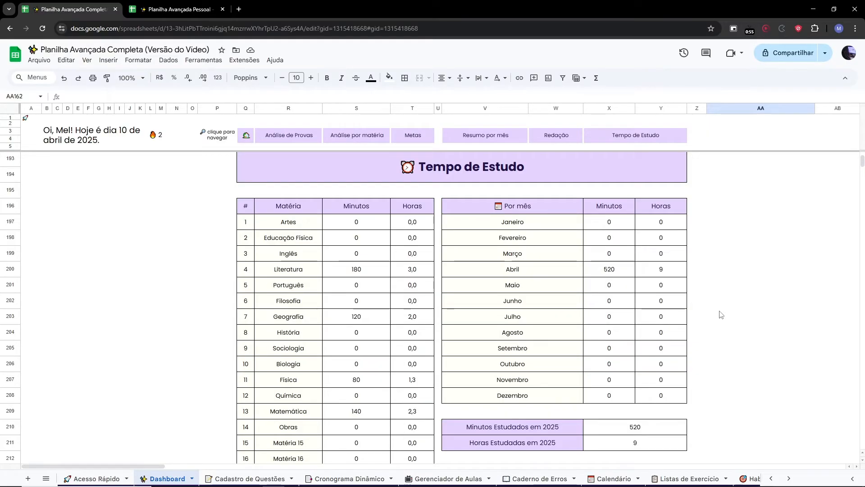
scroll(721, 314, "down", 1)
scroll(720, 315, "down", 7)
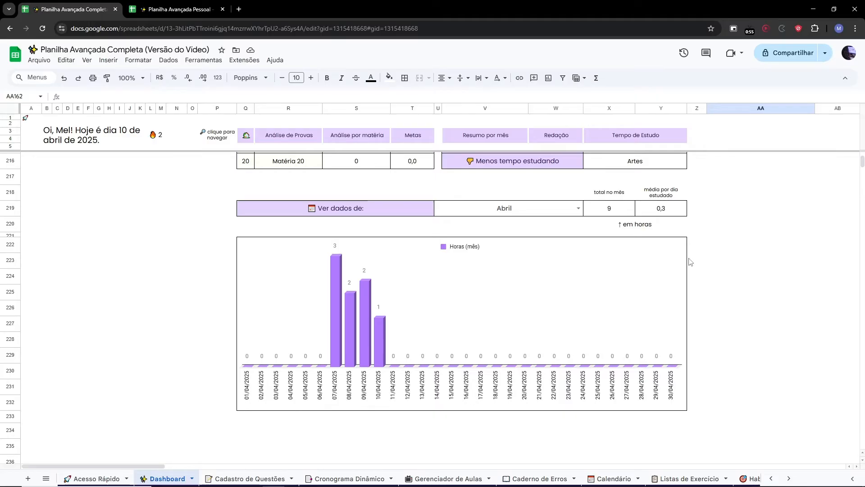
scroll(690, 261, "up", 1)
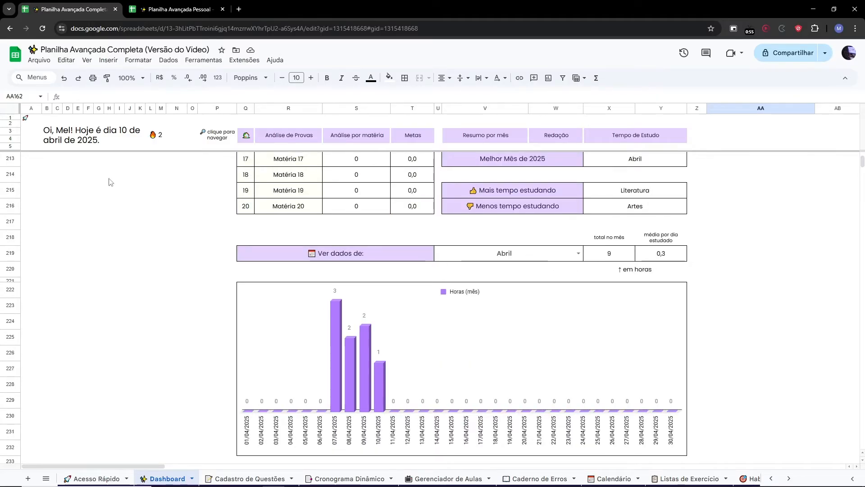
Open the Cadastro de Questões sheet through the quick-access links and scroll through the registered question rows.
left_click(28, 119)
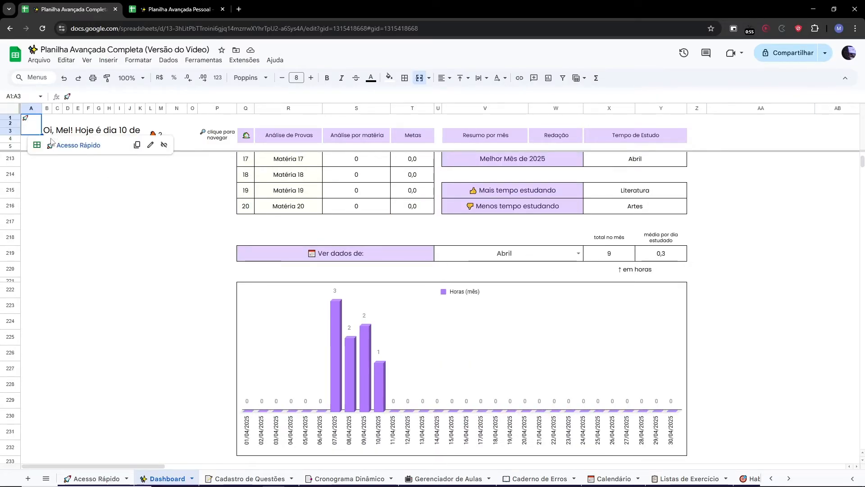
left_click(67, 146)
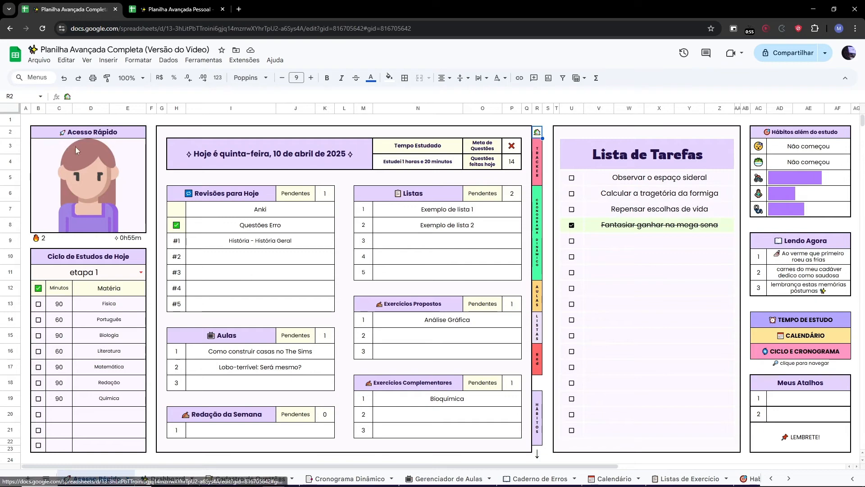
left_click(538, 161)
left_click(571, 197)
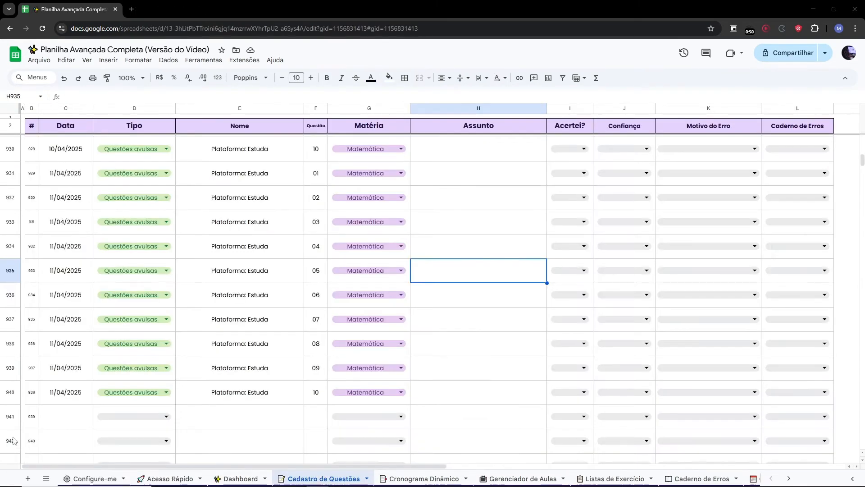
left_click(520, 303)
scroll(520, 302, "up", 15)
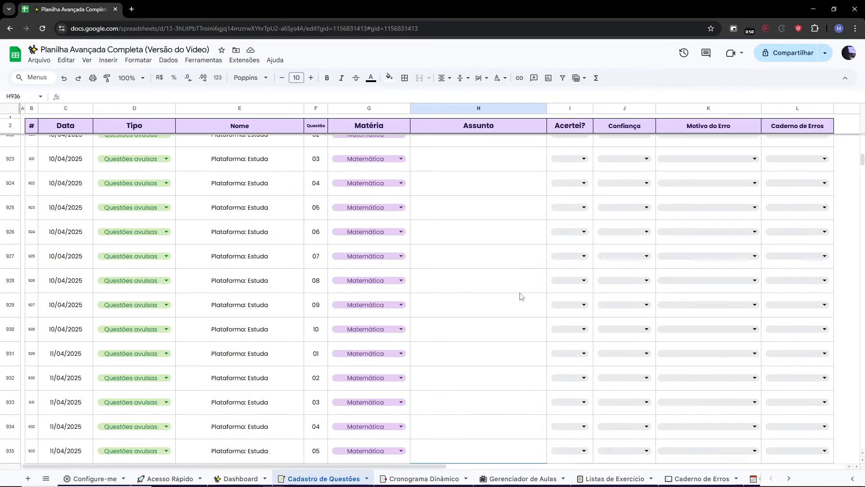
scroll(520, 296, "up", 18)
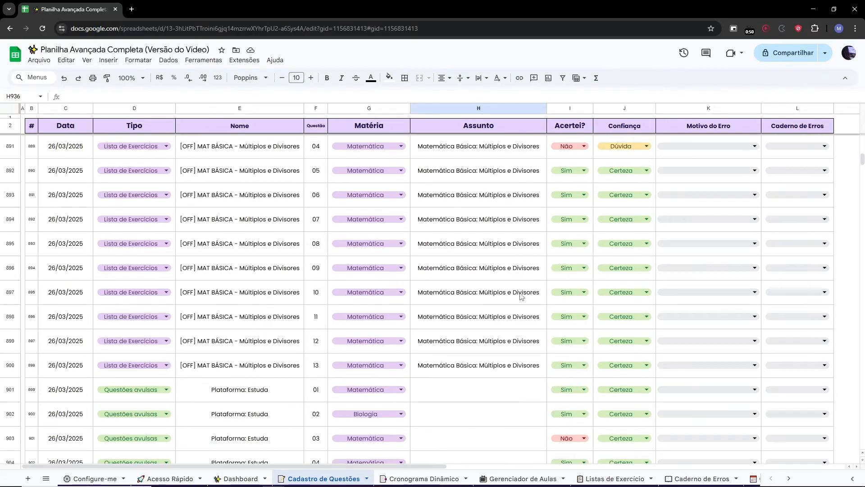
scroll(520, 296, "up", 15)
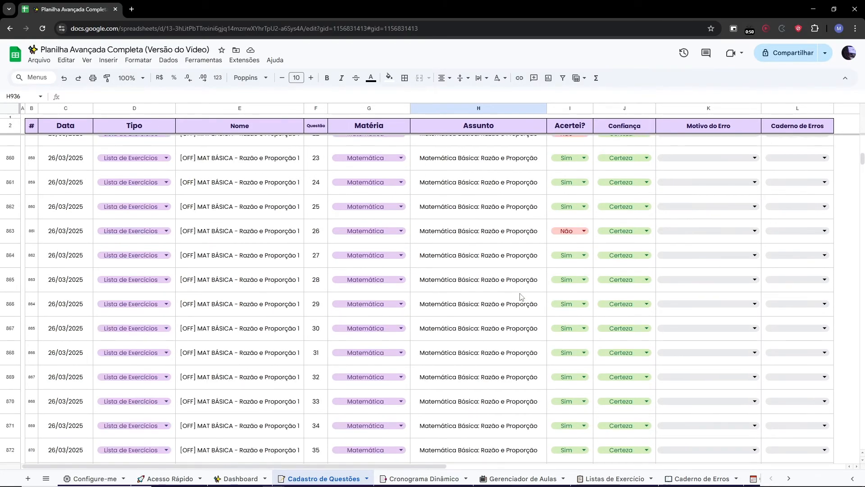
scroll(521, 296, "up", 17)
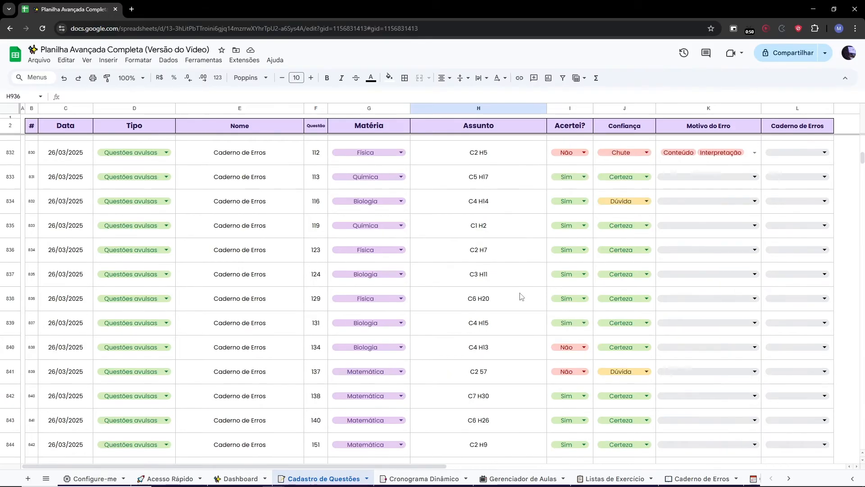
scroll(520, 296, "up", 6)
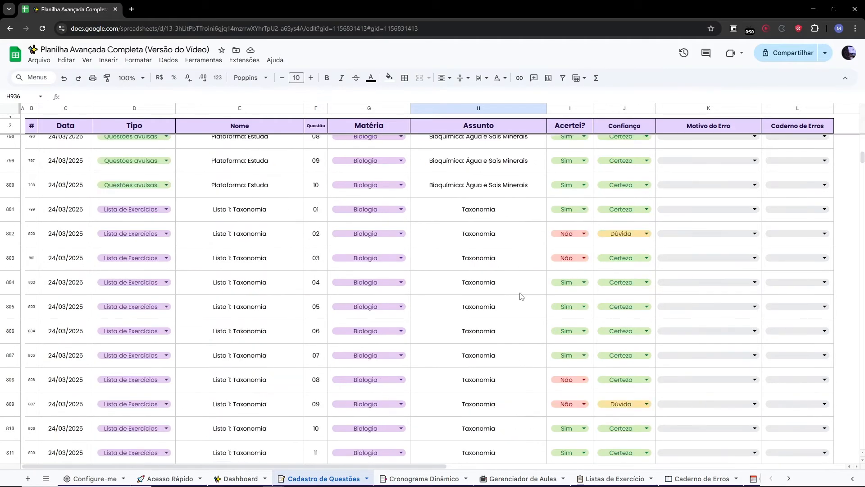
left_click_drag(862, 159, 862, 162)
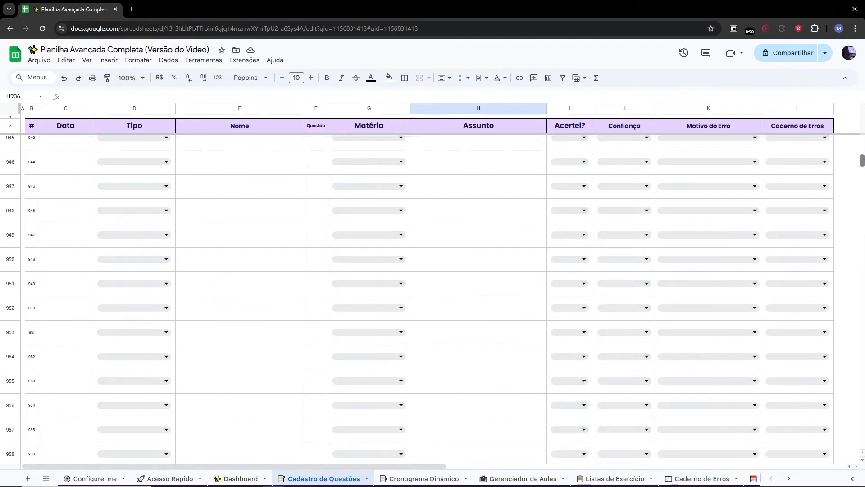
scroll(681, 228, "up", 18)
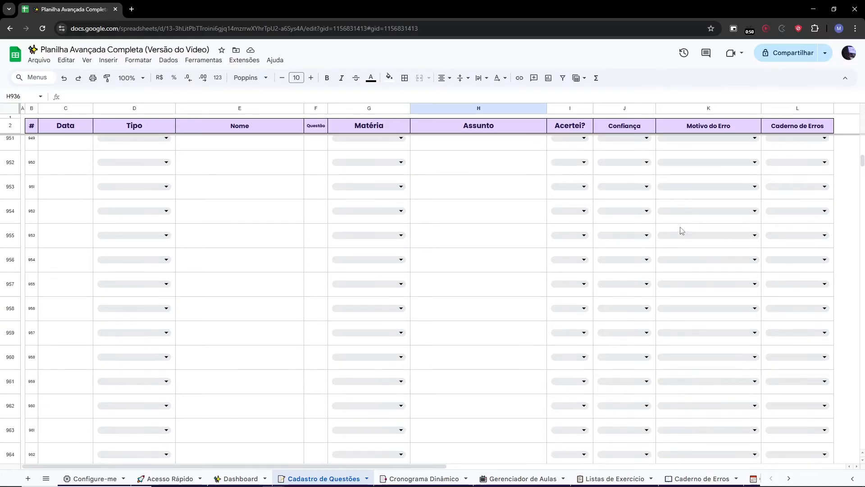
scroll(674, 218, "down", 4)
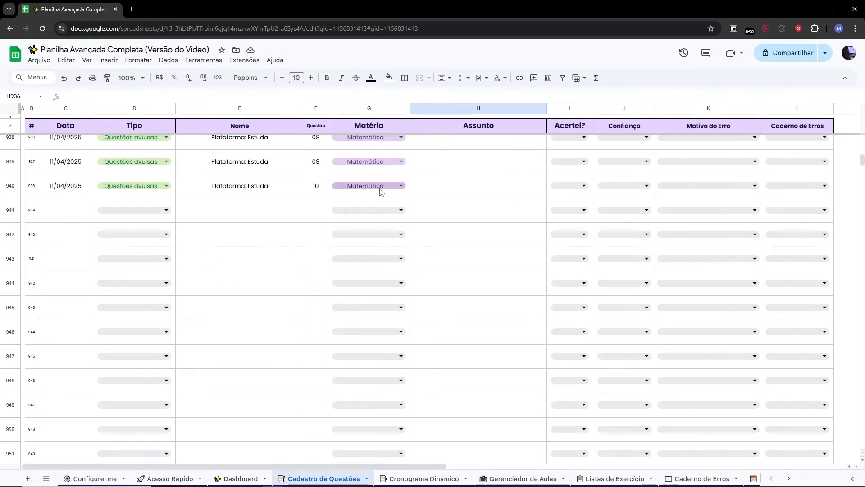
Set the date of the first empty question row to 11/04/2025.
left_click(206, 212)
left_click(87, 212)
double_click(83, 213)
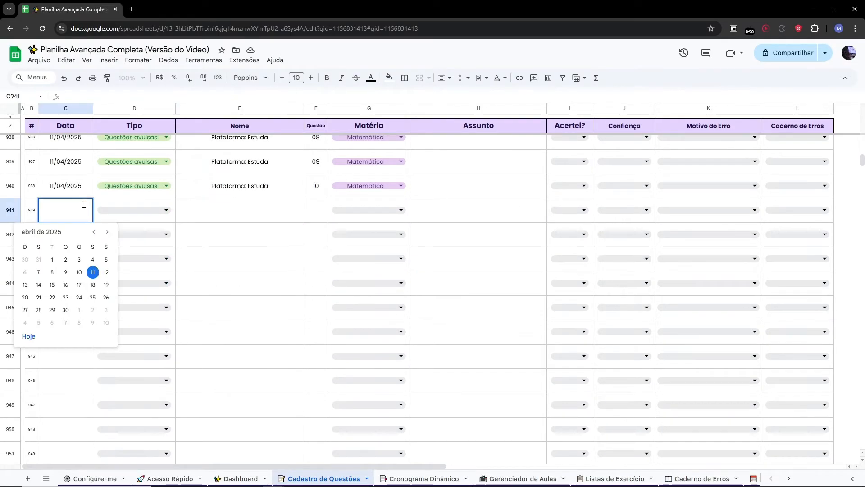
left_click(255, 219)
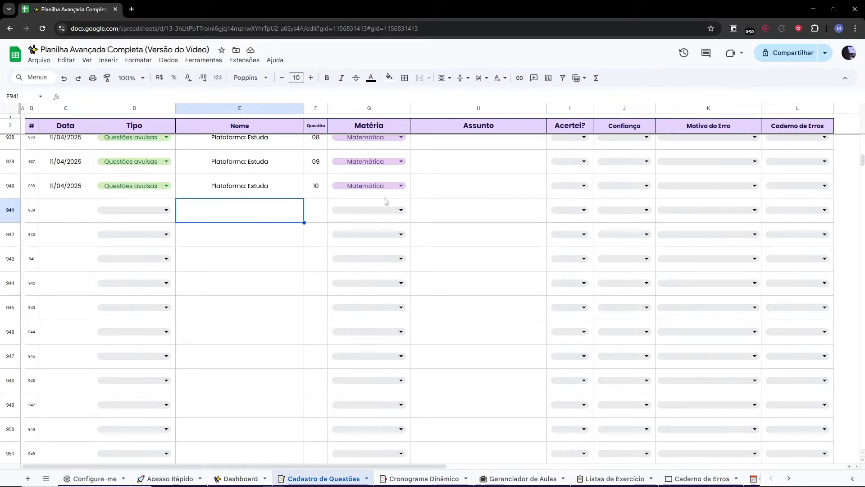
left_click(45, 129)
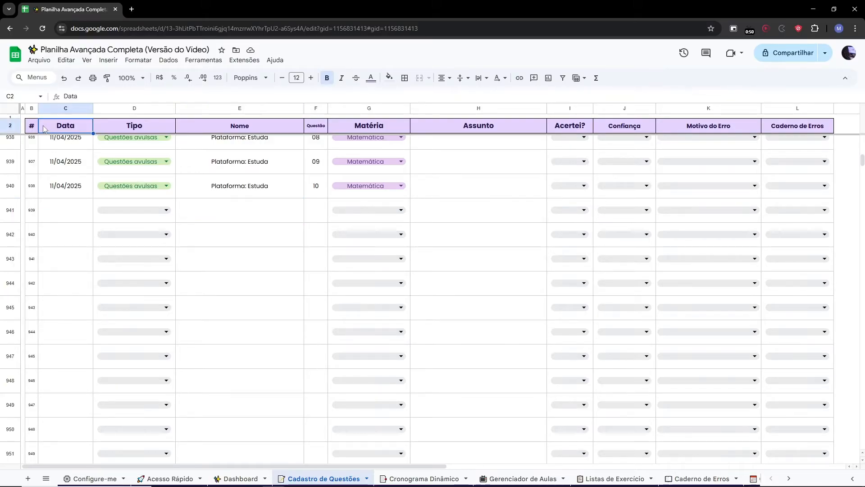
left_click_drag(32, 126, 818, 134)
left_click(73, 111)
double_click(68, 209)
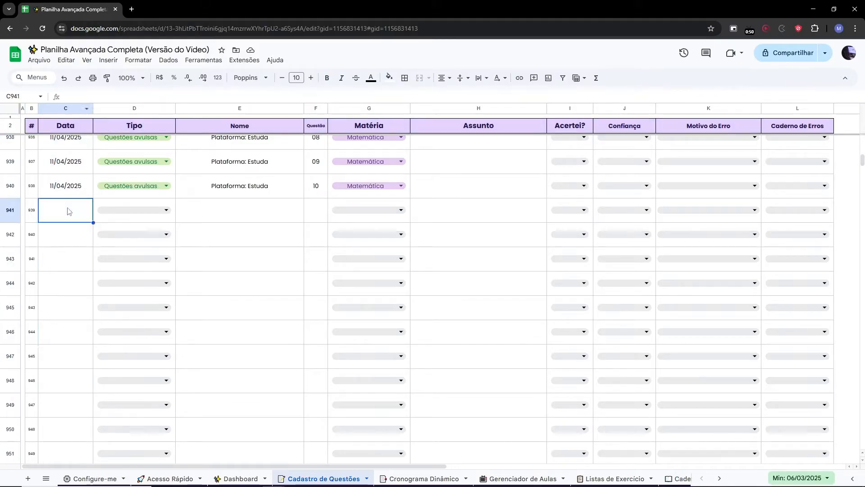
left_click(91, 272)
Set that row's Tipo to Questões avulsas and copy the name Plataforma: Estuda down from the row above.
double_click(135, 208)
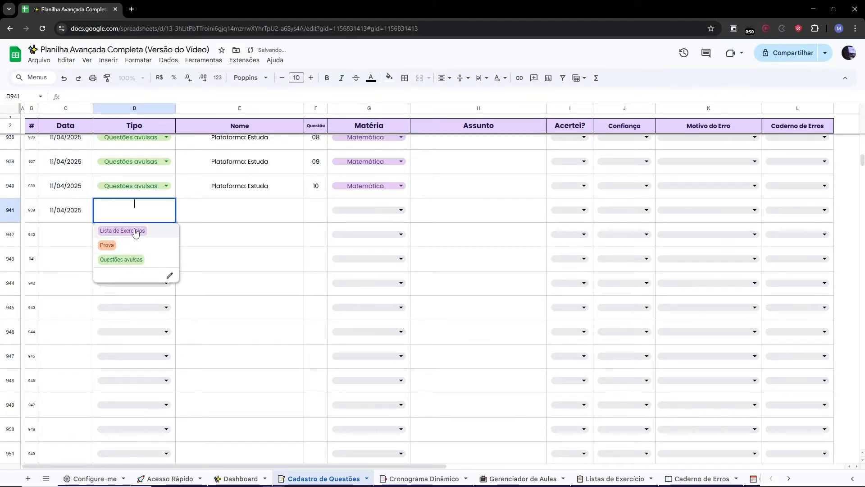
left_click(129, 260)
left_click(210, 213)
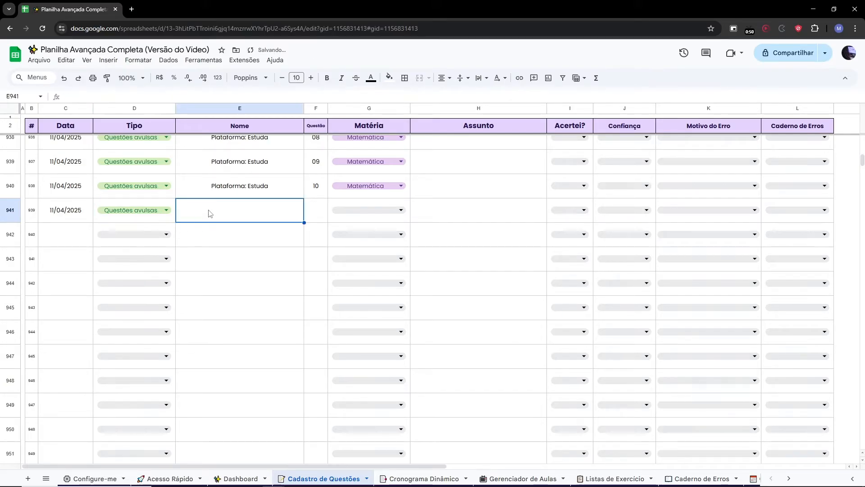
scroll(209, 214, "down", 1)
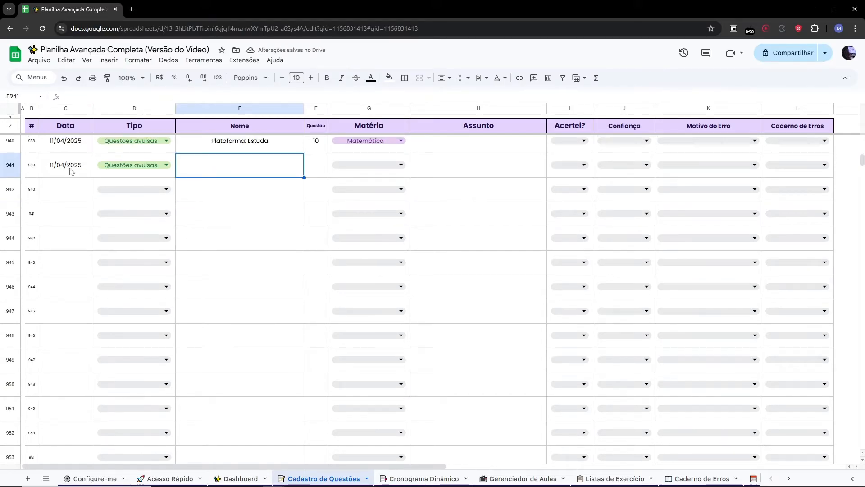
left_click(249, 148)
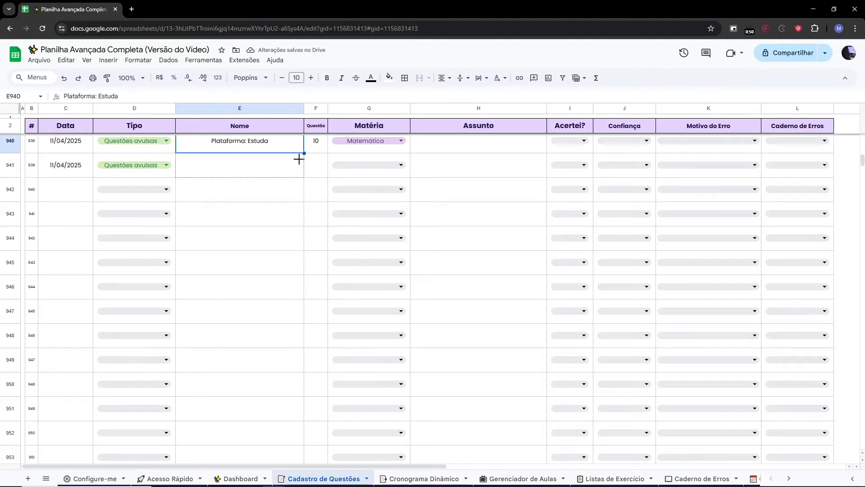
left_click_drag(299, 159, 245, 177)
Enter question number 01 and choose Matemática as the row's Matéria.
left_click(311, 174)
type("01")
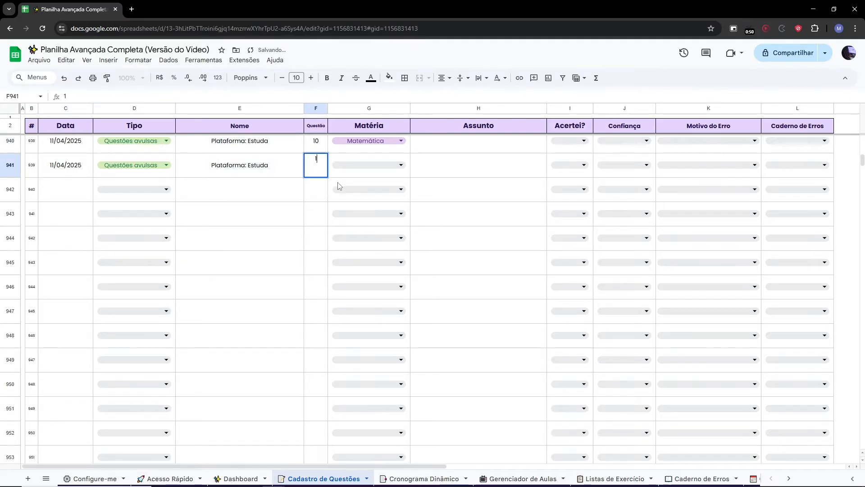
left_click(341, 183)
left_click(351, 175)
left_click(351, 176)
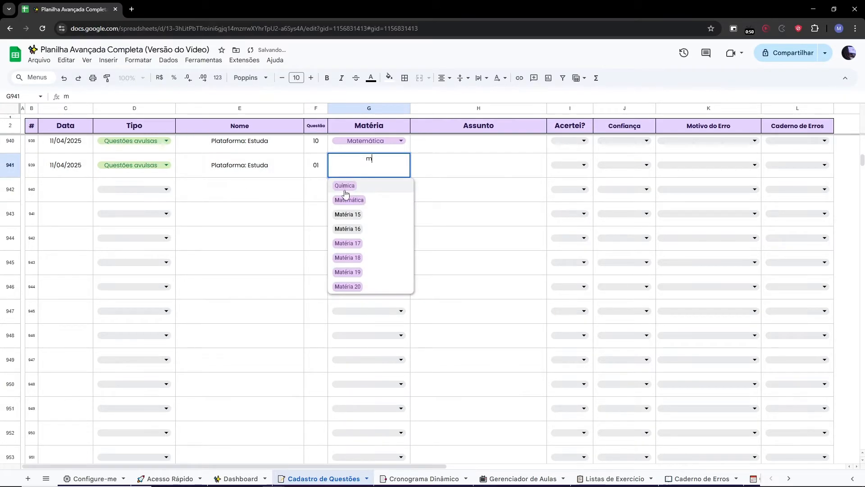
left_click(352, 198)
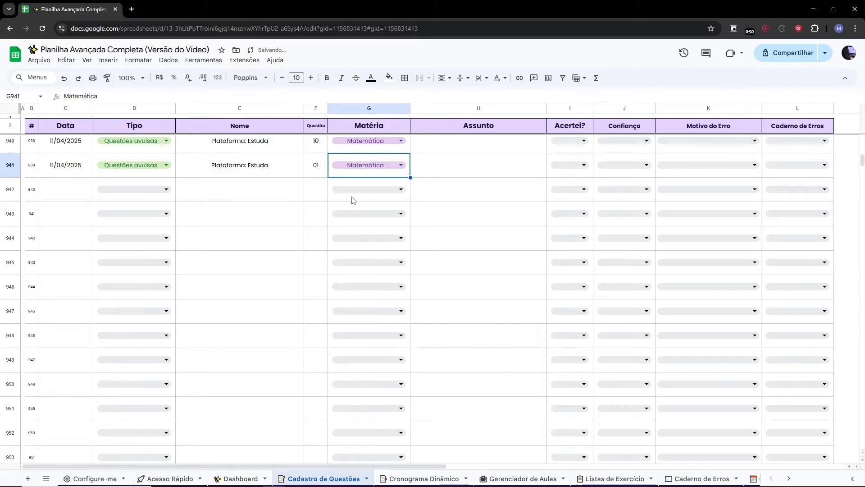
Fill the next row with date 11/04/2025, Tipo Questões avulsas and the name Plataforma: Estuda.
double_click(71, 188)
left_click(91, 251)
left_click(159, 172)
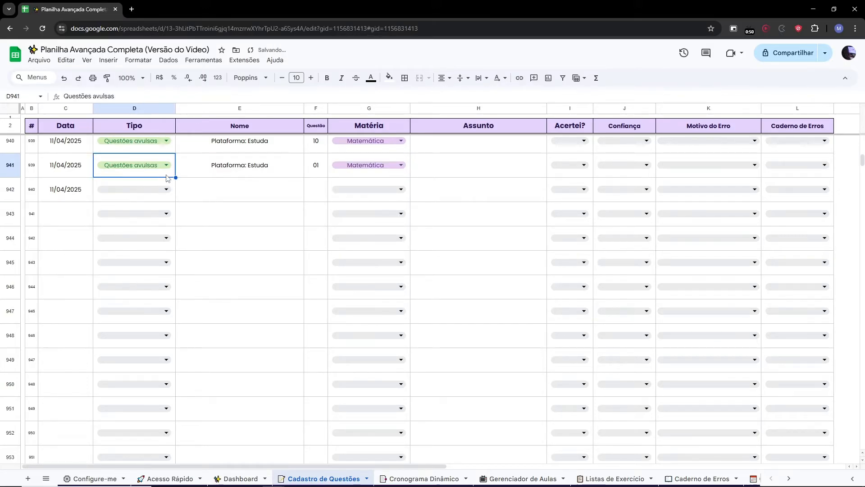
left_click_drag(185, 188, 185, 189)
left_click(298, 174)
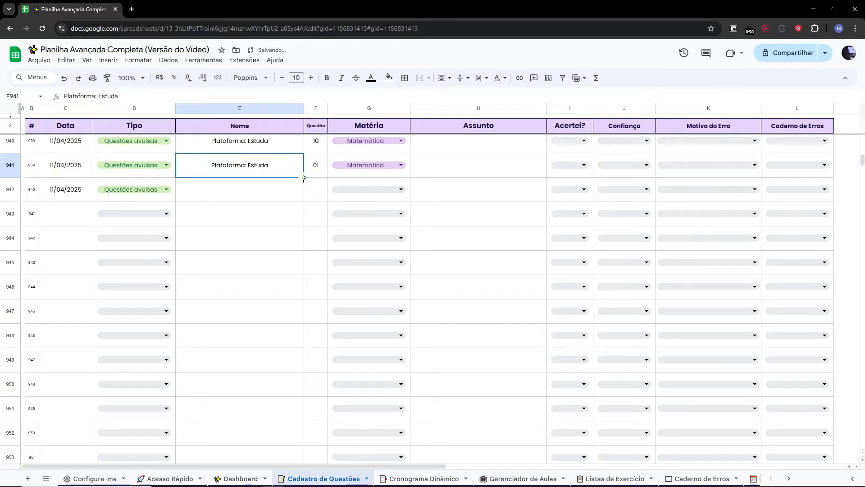
left_click_drag(303, 177, 305, 198)
Enter question number 02 in the second row and copy Matemática down into it.
left_click(316, 189)
type("02")
left_click(369, 165)
left_click_drag(410, 177, 409, 200)
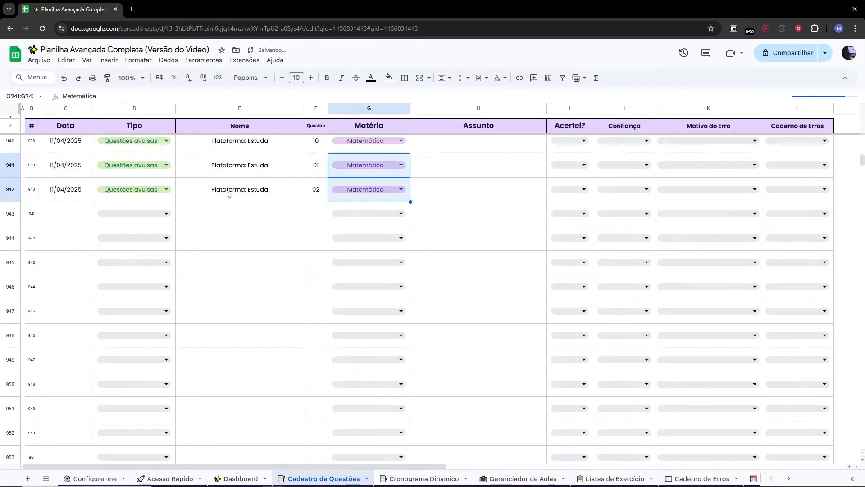
Extend both rows down through row 950 to create questions 03 to 10 with the same data.
left_click_drag(67, 169, 398, 380)
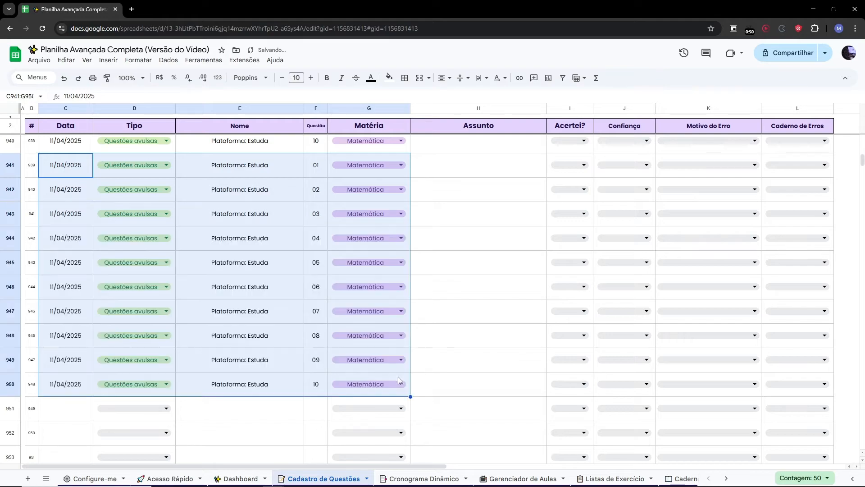
left_click(504, 360)
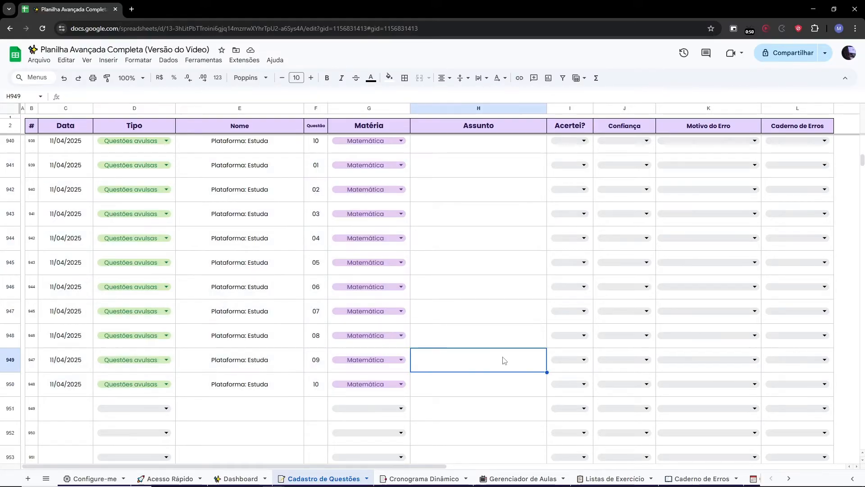
Set the spreadsheet zoom to 90%.
left_click(142, 78)
left_click(128, 123)
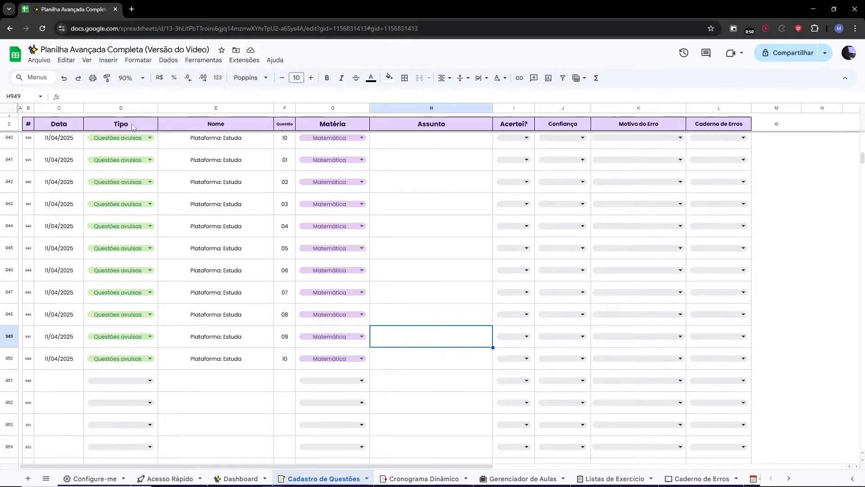
left_click(469, 277)
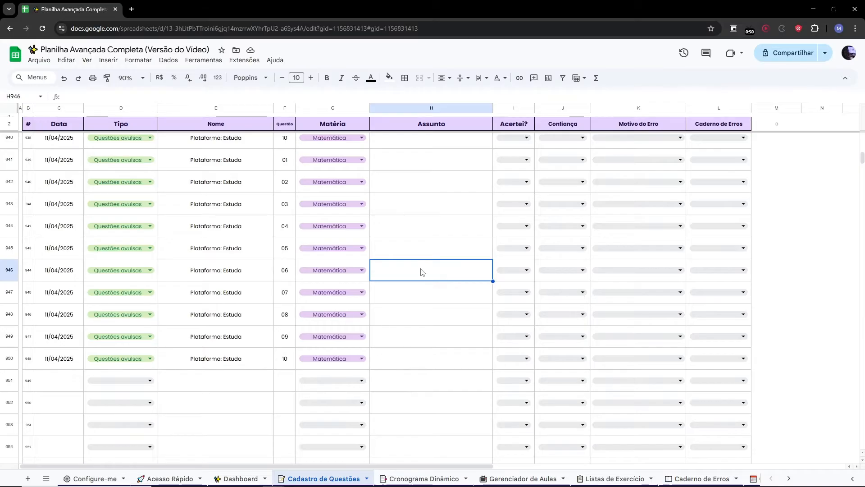
scroll(421, 271, "up", 5)
scroll(422, 271, "down", 5)
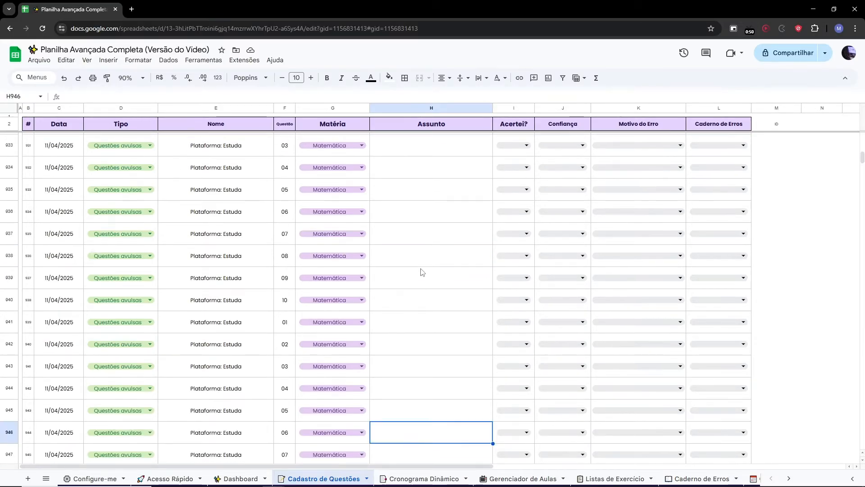
scroll(421, 272, "up", 1)
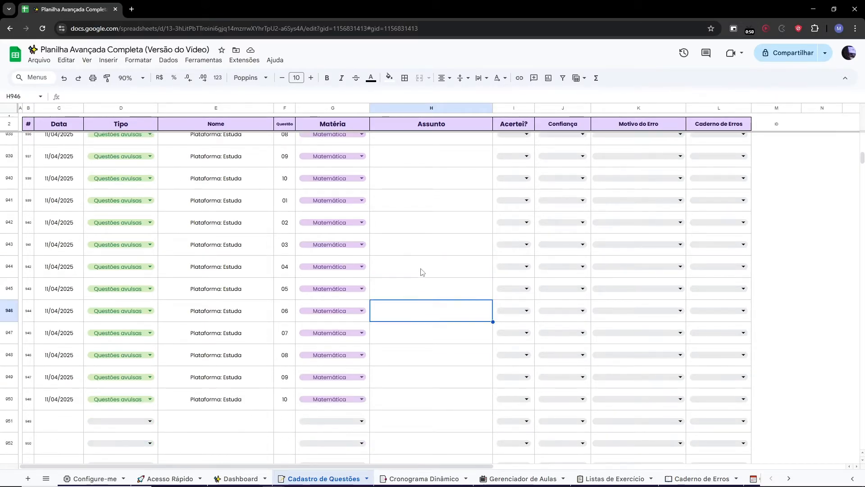
left_click(425, 243)
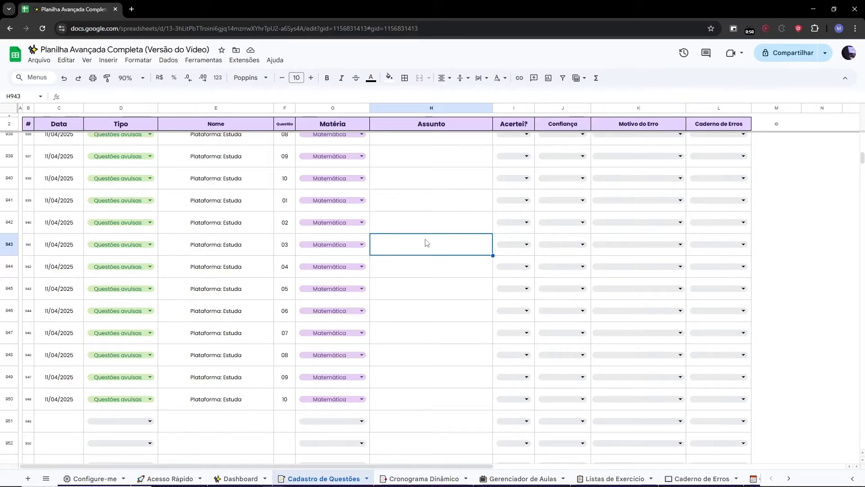
Arrange the spreadsheet and the Estuda geometry question page side by side on screen.
key("super+Left")
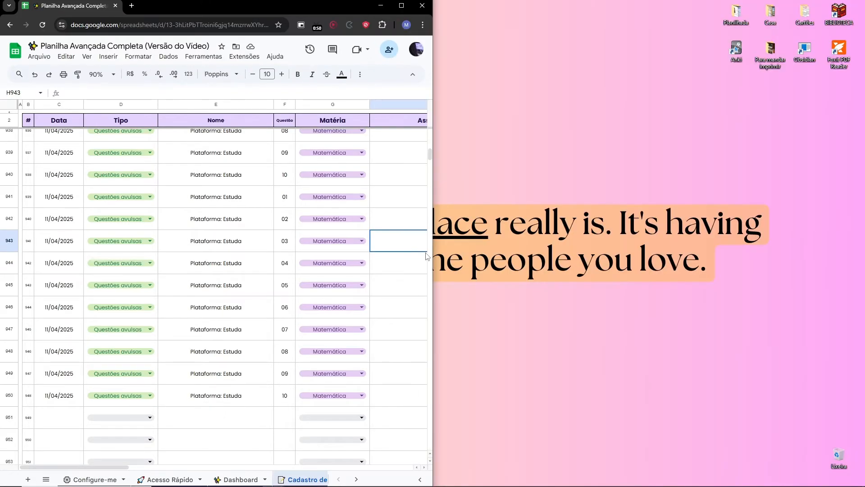
mouse_move(273, 478)
left_click(279, 442)
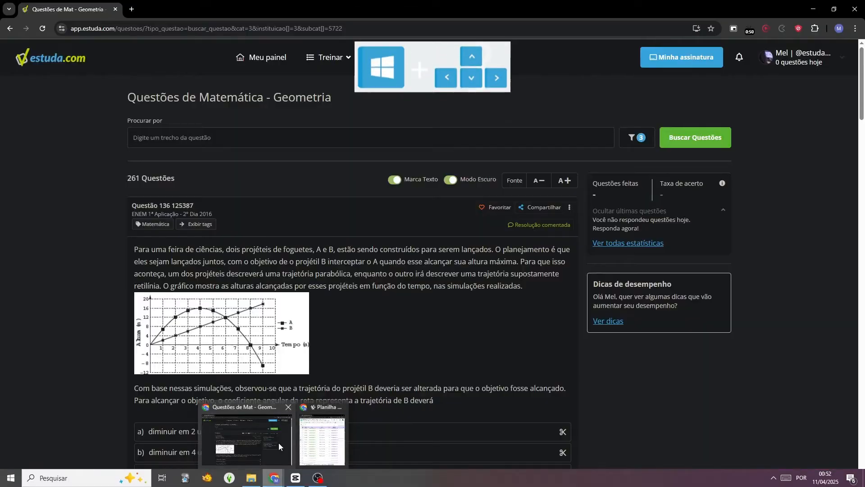
key("super+Right")
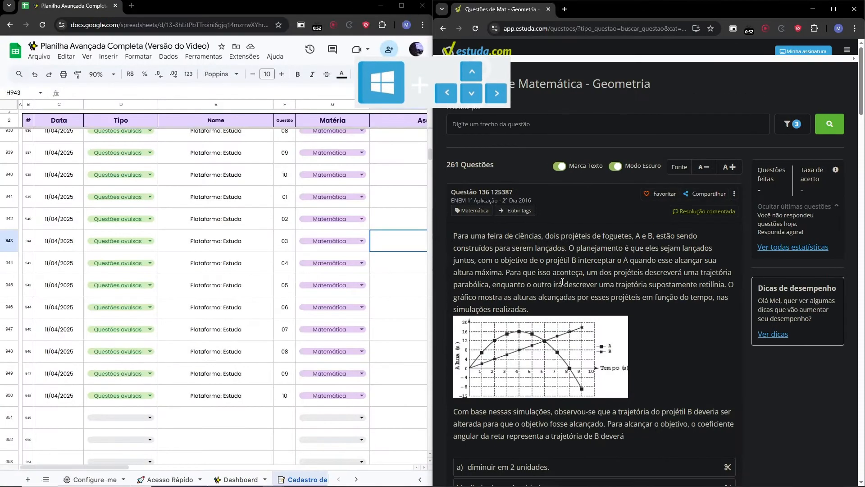
left_click(398, 285)
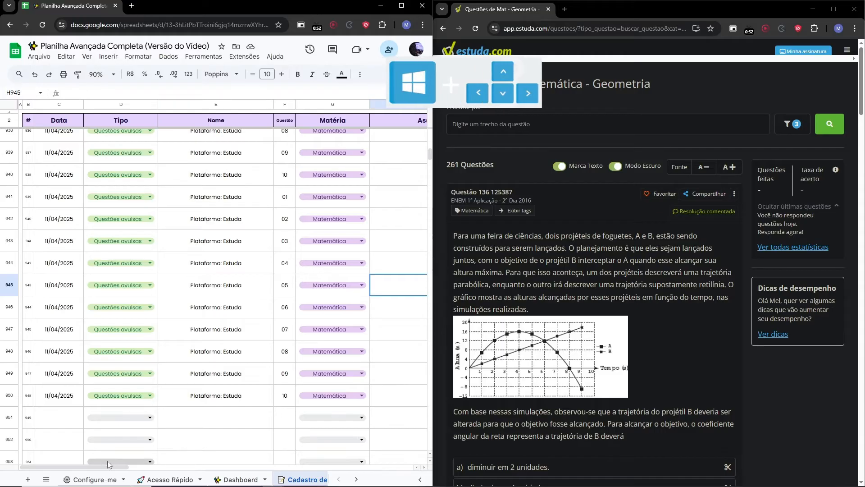
left_click_drag(89, 470, 159, 475)
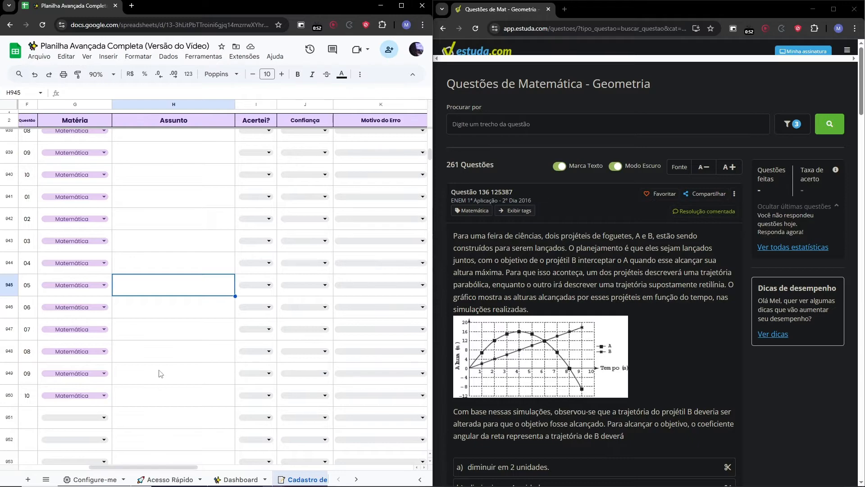
scroll(161, 374, "down", 1)
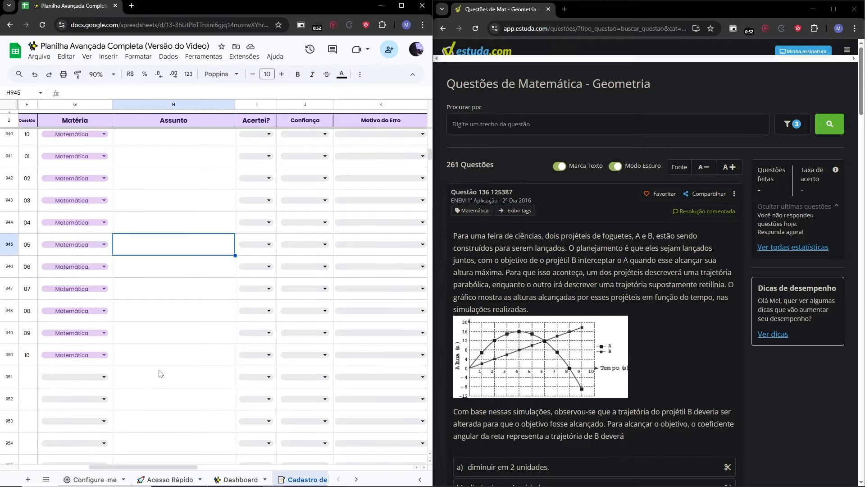
left_click(156, 166)
Answer the Estuda geometry question by choosing alternative d) aumentar em 4 unidades and submitting.
scroll(614, 250, "down", 3)
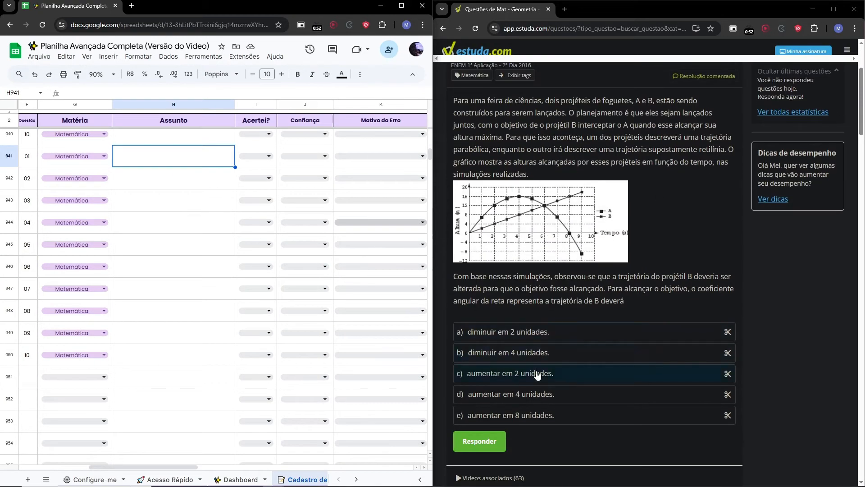
scroll(507, 274, "down", 8)
scroll(541, 242, "up", 10)
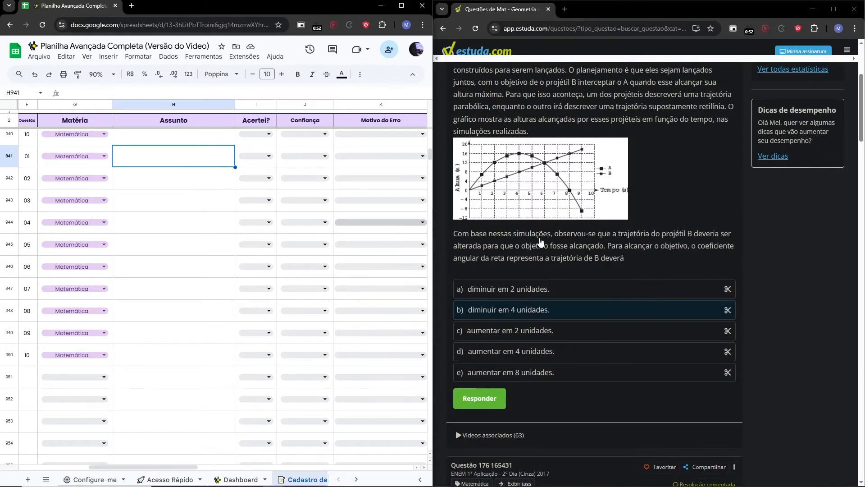
scroll(540, 242, "down", 5)
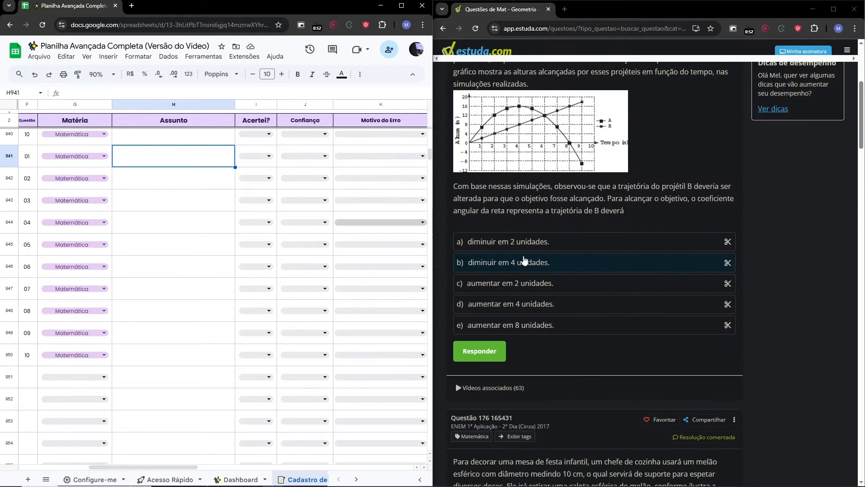
left_click(520, 303)
left_click(489, 352)
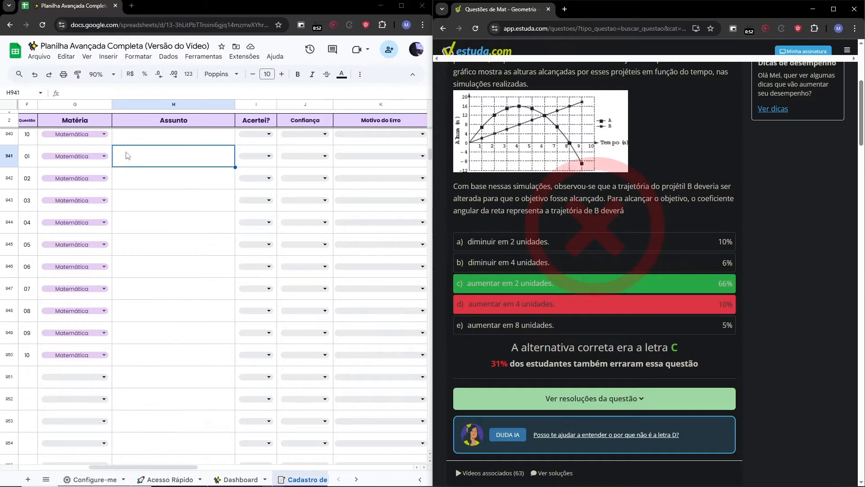
Mark question 01 in row 941 as Não under Acertei? and Chute under Confiança.
scroll(128, 156, "up", 2)
left_click(269, 197)
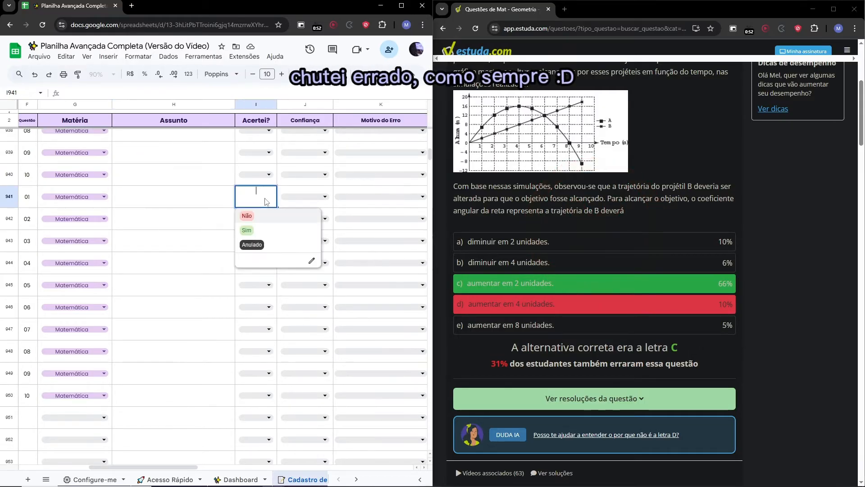
left_click(248, 216)
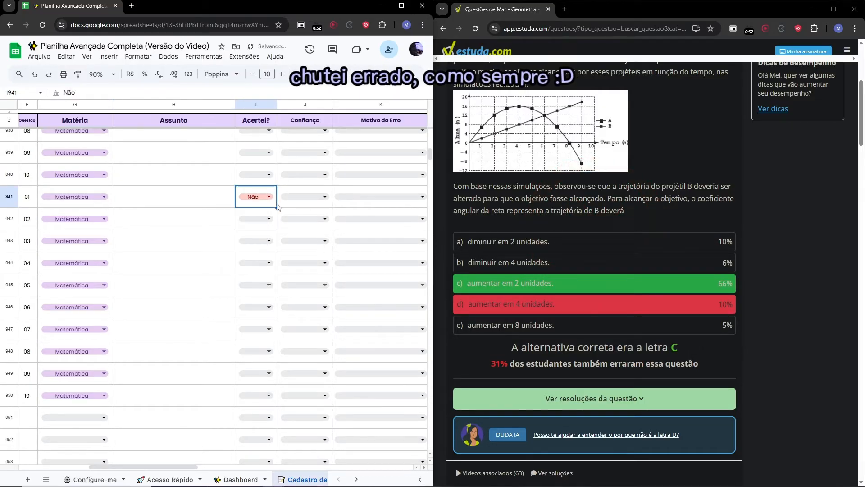
left_click(317, 197)
left_click(298, 218)
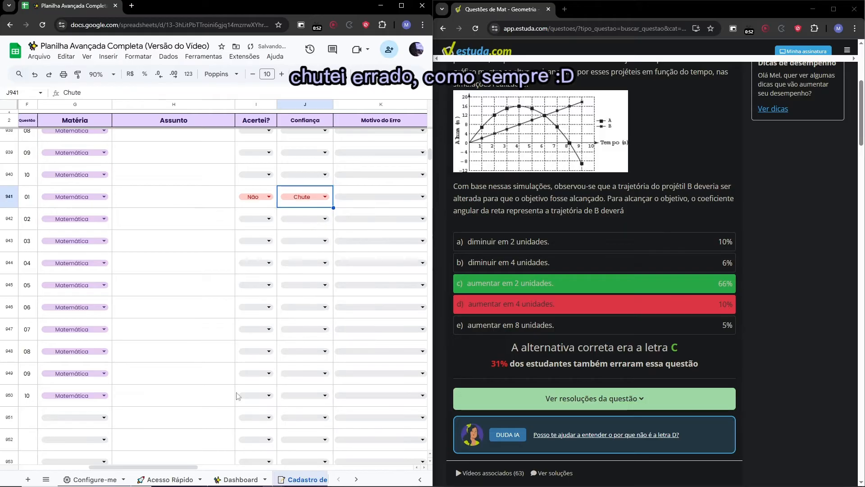
Open the Confiança and Motivo do Erro dropdowns of question 01 to review their options.
left_click_drag(157, 466, 158, 464)
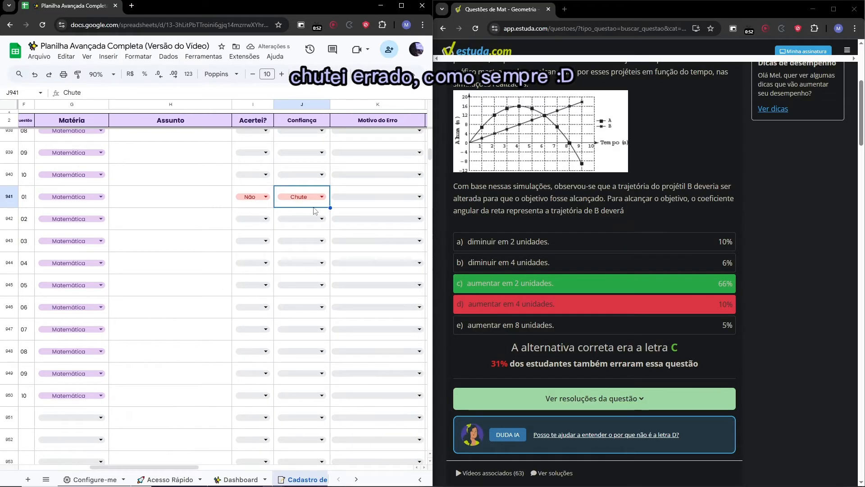
left_click(317, 197)
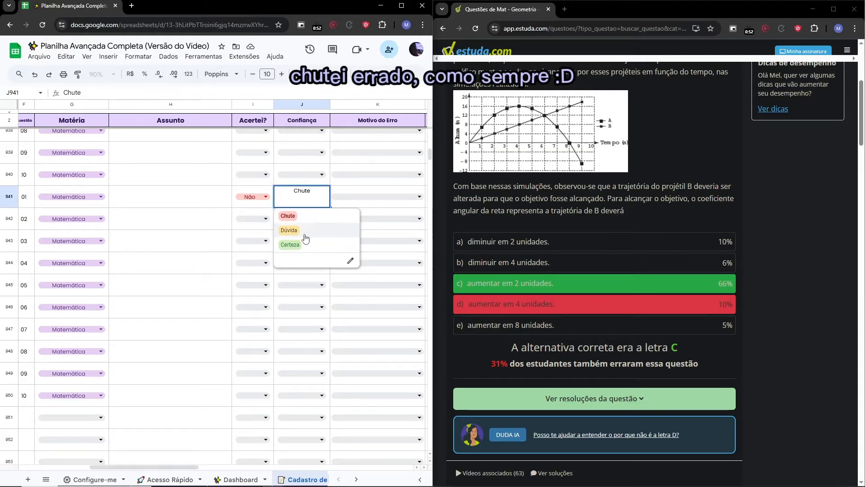
left_click(306, 215)
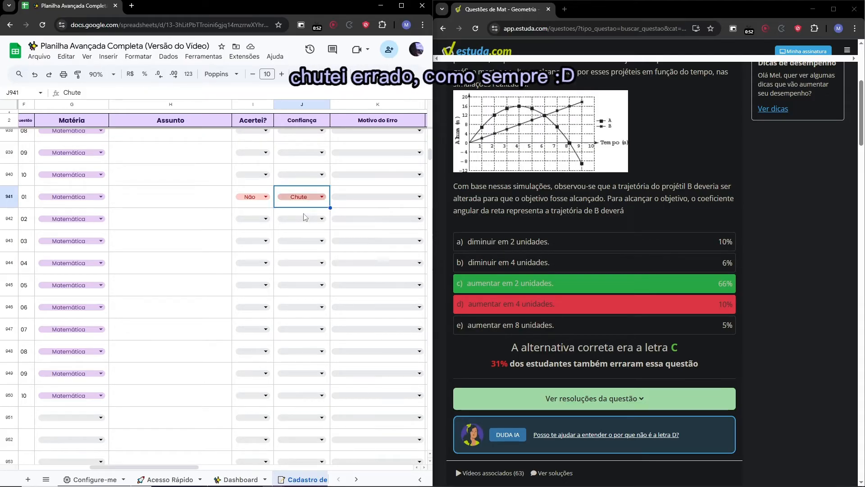
left_click(343, 199)
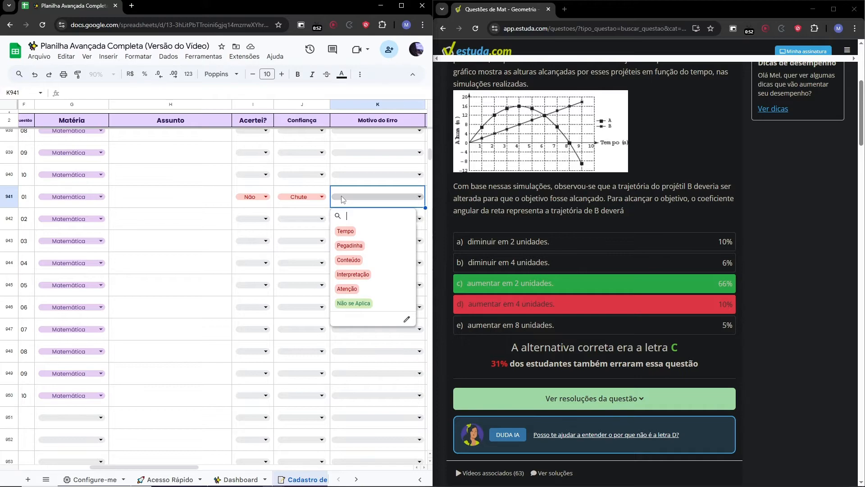
left_click(210, 194)
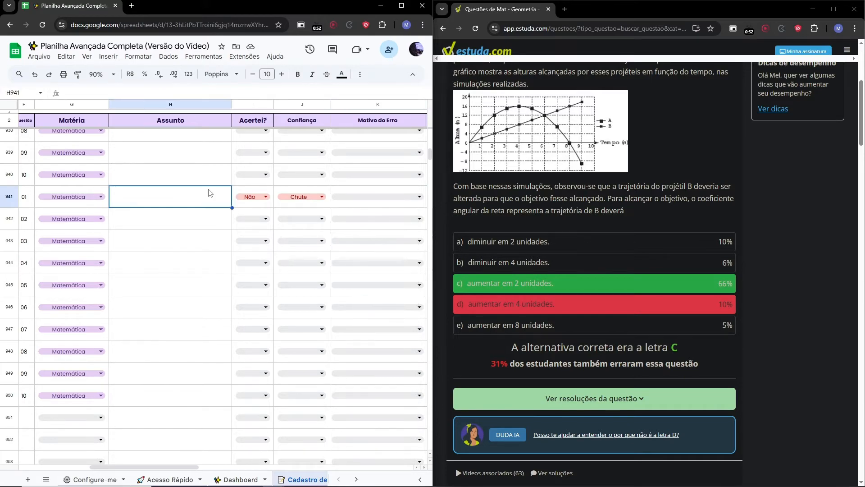
left_click(310, 206)
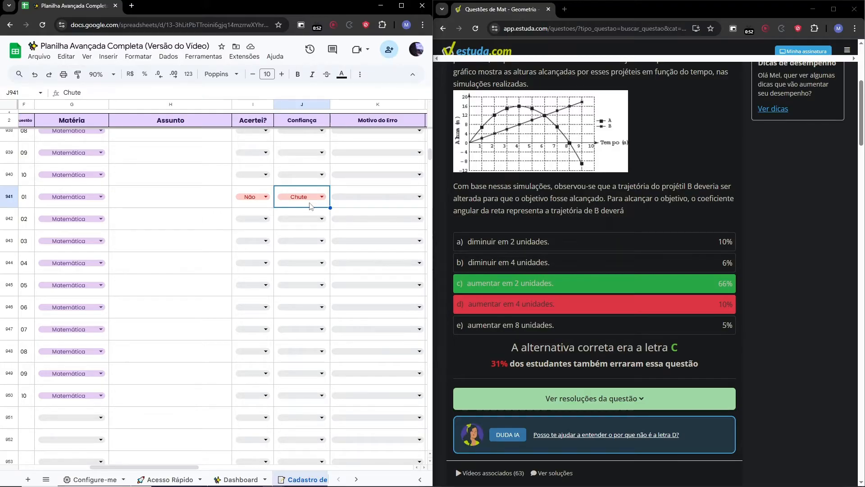
Toggle Interpretação, Tempo, Pegadinha, Conteúdo and Atenção on and off in question 01's Motivo do Erro multi-select.
left_click(354, 200)
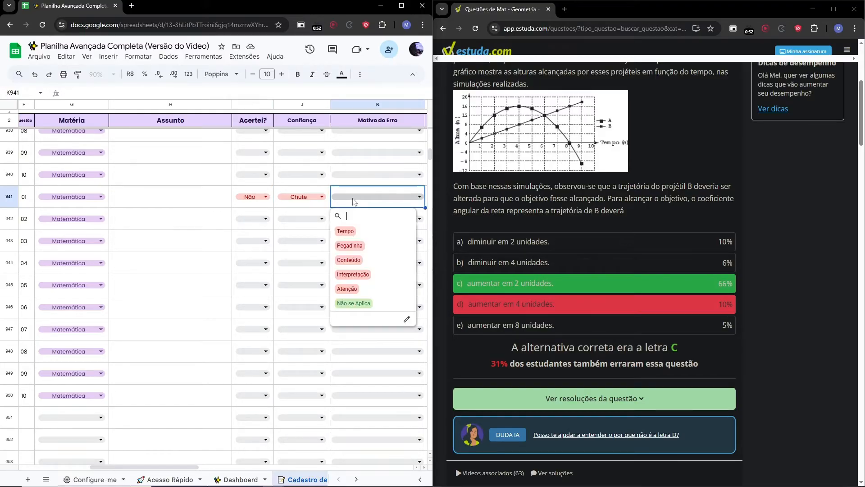
left_click(353, 277)
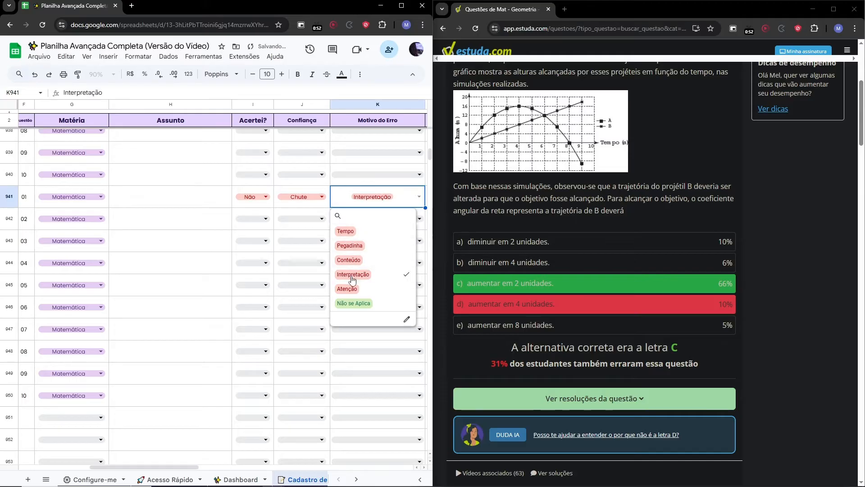
left_click(346, 231)
left_click(350, 245)
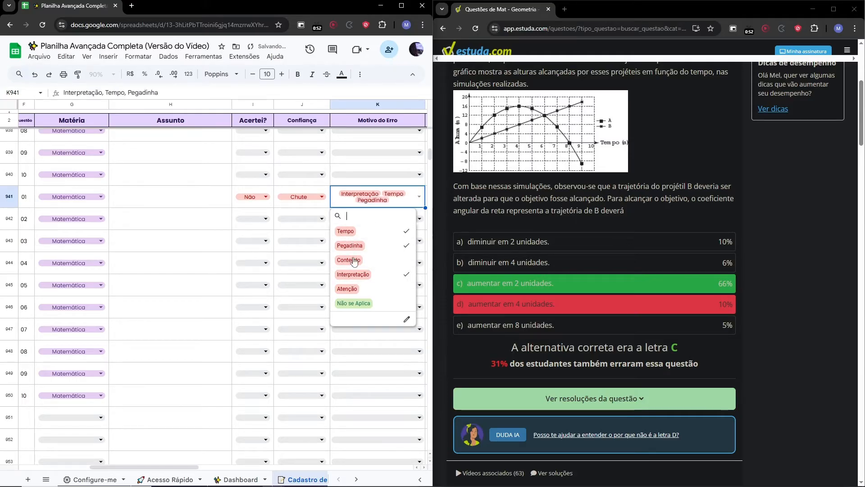
left_click(349, 261)
left_click(355, 290)
left_click(355, 290)
left_click(353, 275)
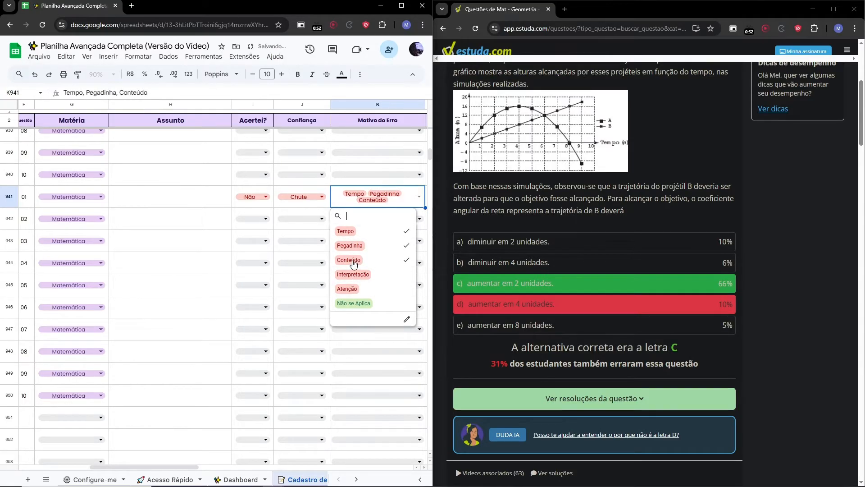
left_click(349, 260)
left_click(350, 245)
left_click(351, 233)
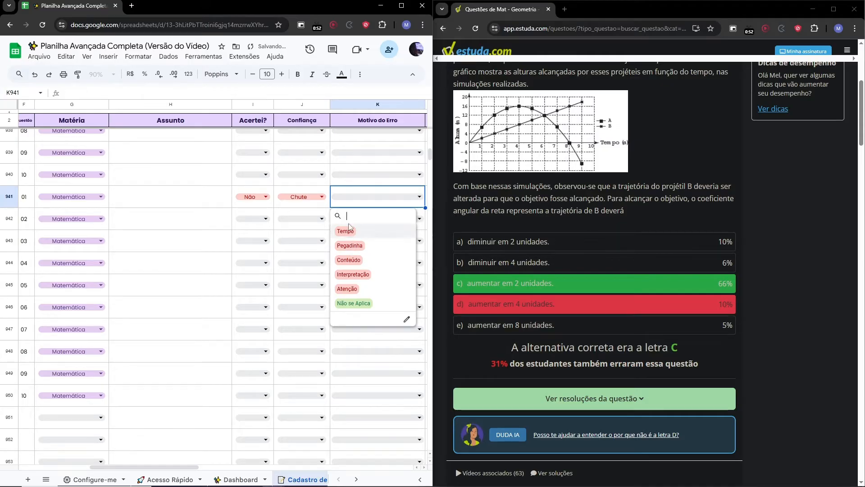
Maximize the spreadsheet and set question 01's Caderno de Erros to Adicionar.
key("super+Up")
left_click(791, 108)
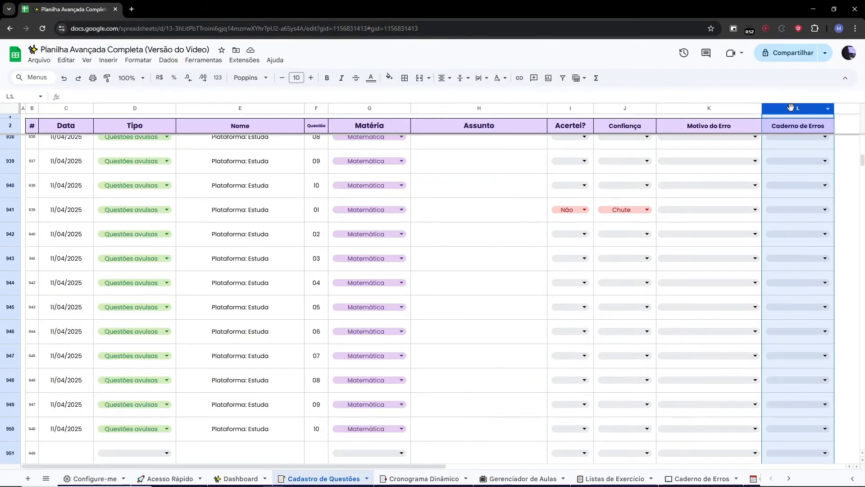
left_click(788, 210)
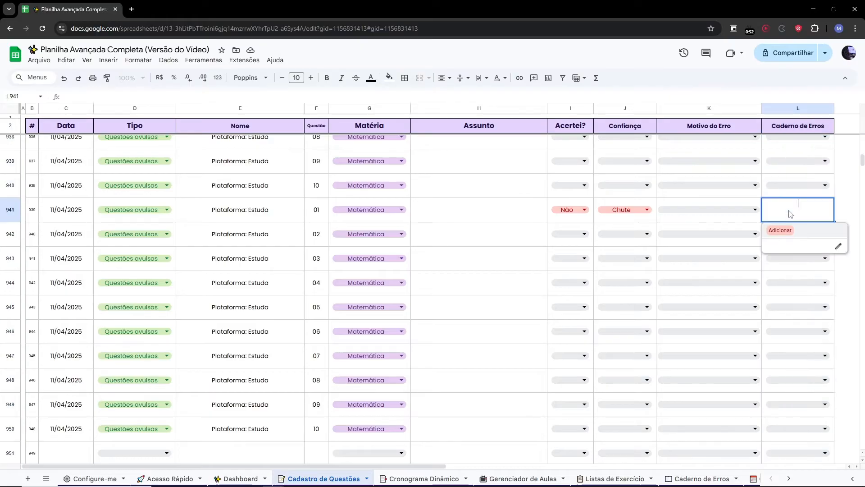
left_click(776, 230)
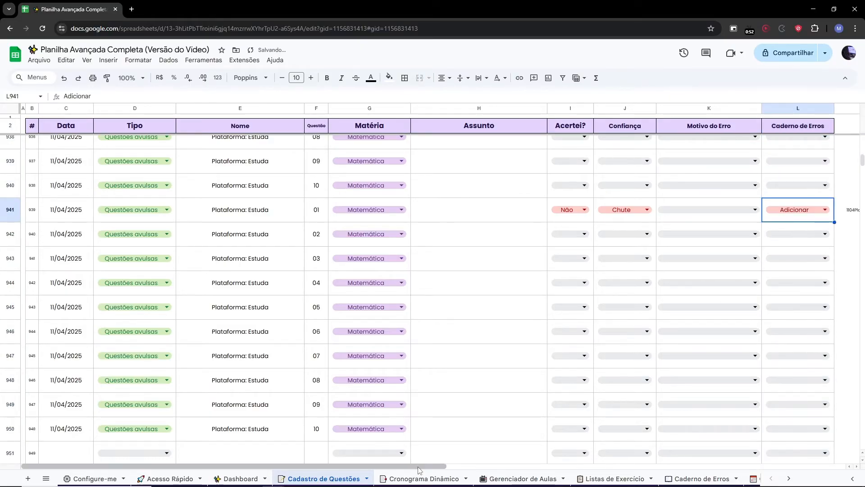
Inspect the ID formula generated in column M beside question 01's Caderno de Erros entry.
scroll(453, 464, "right", 2)
left_click(789, 216)
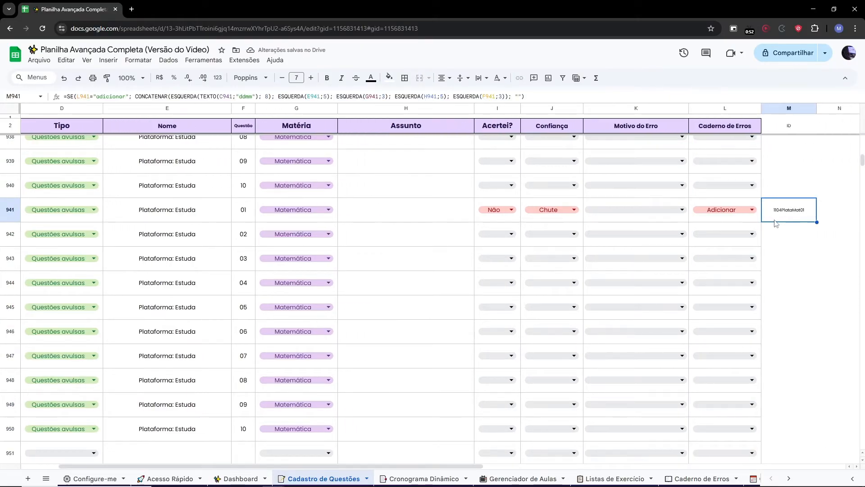
left_click(696, 217)
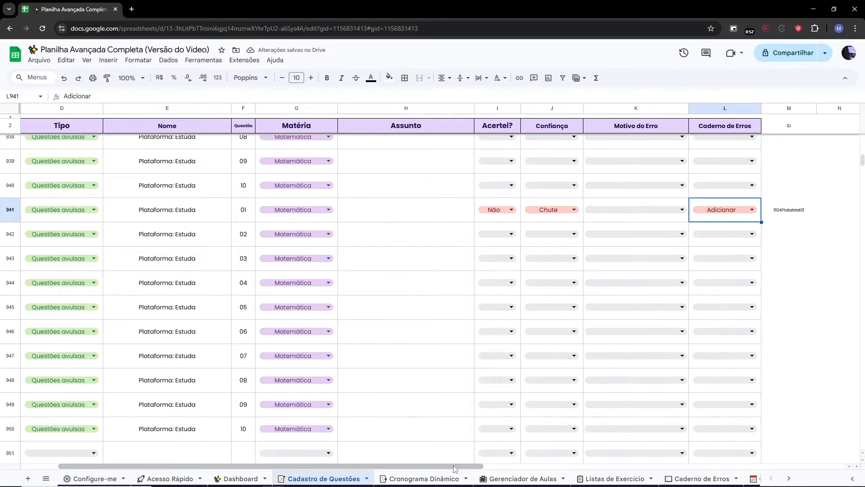
scroll(361, 466, "left", 2)
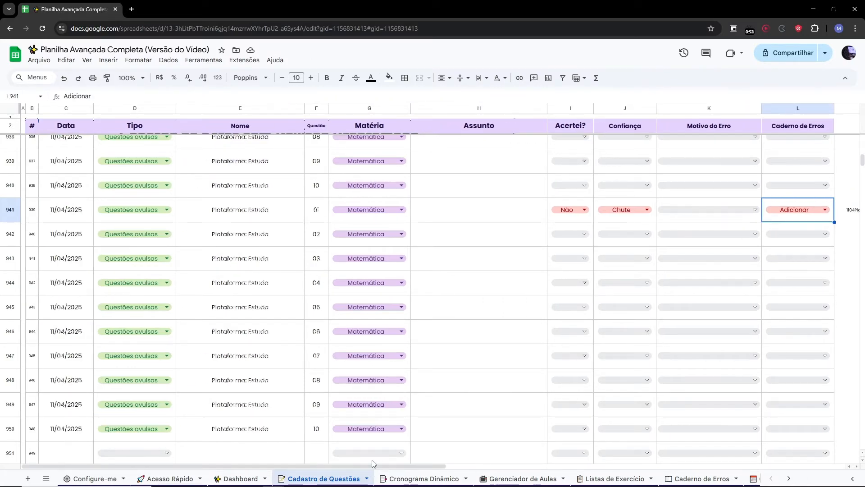
Open Caderno de Erros and inspect the formulas that pull question 01's ID, details and Confiança from Cadastro de Questões.
left_click(696, 478)
left_click(512, 394)
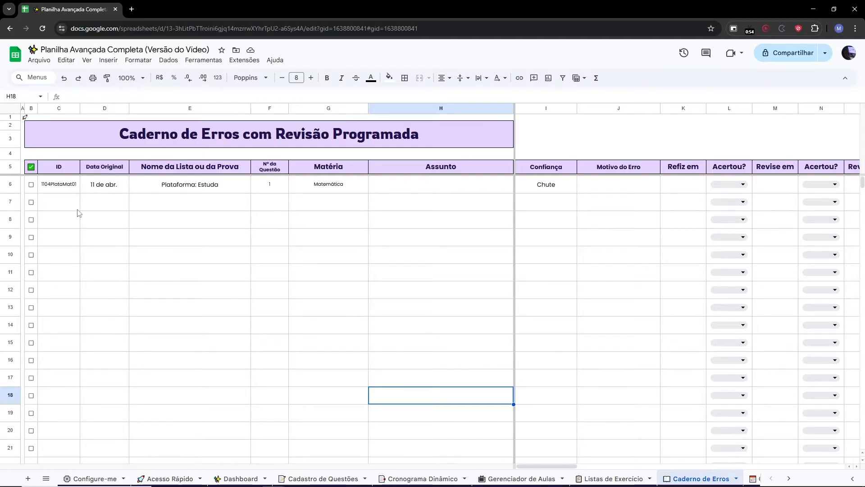
left_click_drag(61, 190, 342, 186)
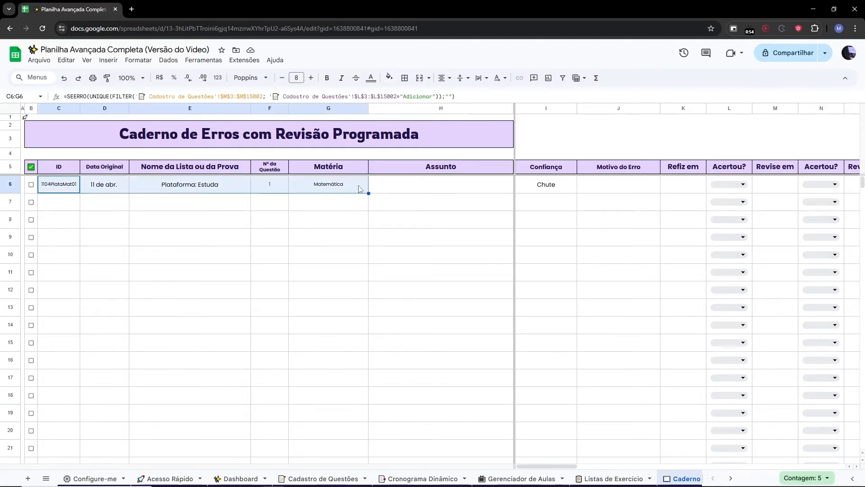
left_click(574, 208)
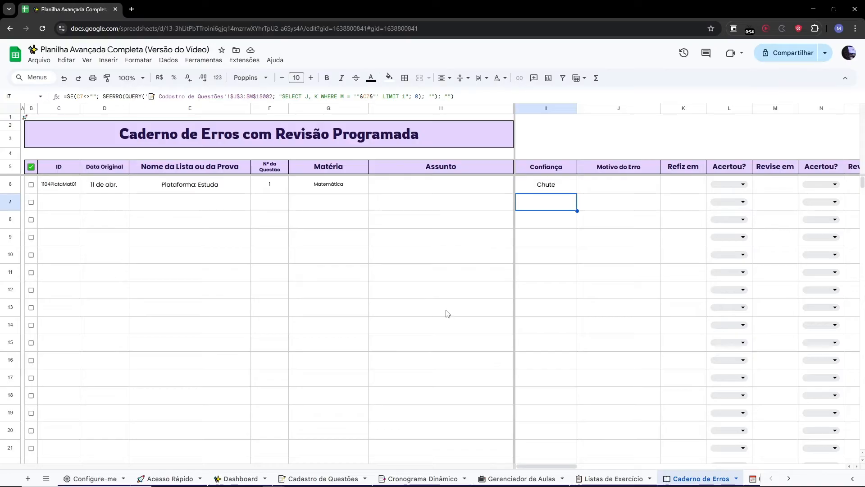
left_click(241, 239)
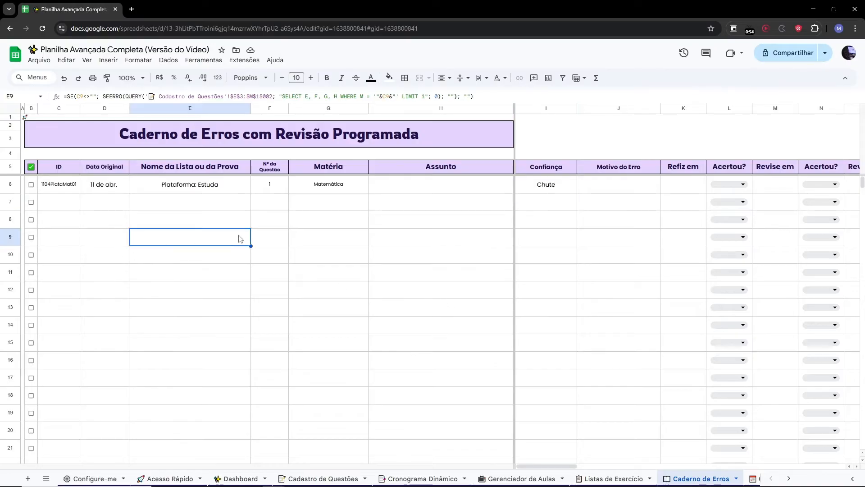
Examine question 01's scheduled revision dates and tick its review checkbox in Caderno de Erros.
double_click(680, 192)
left_click(712, 243)
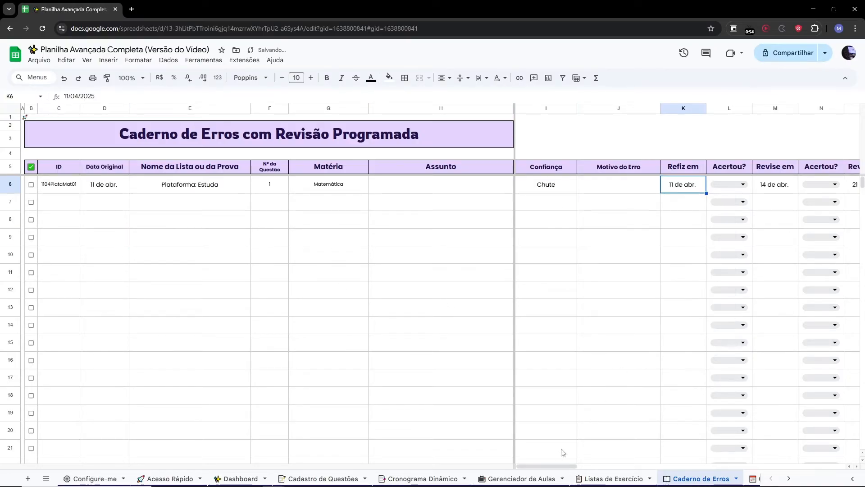
scroll(555, 471, "right", 1)
left_click_drag(554, 469, 480, 460)
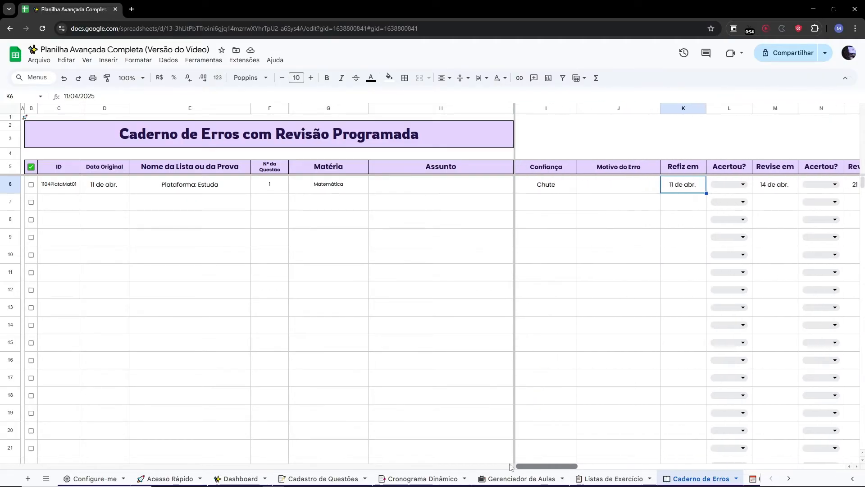
left_click(33, 185)
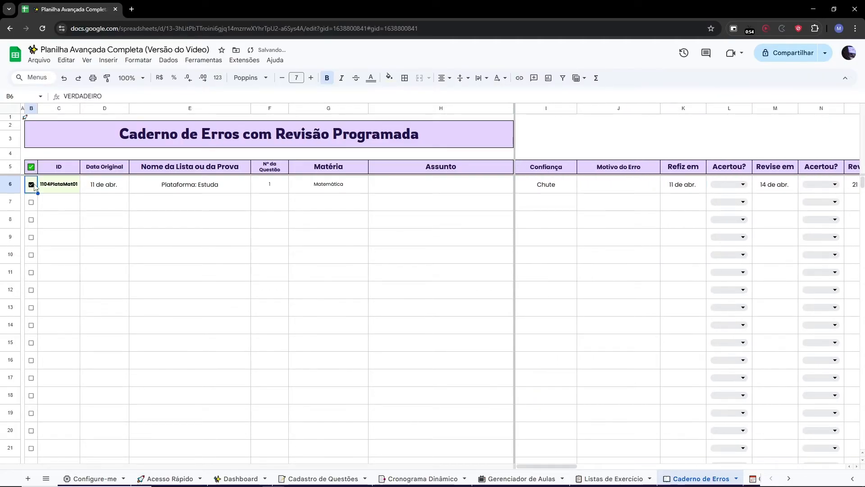
left_click(58, 218)
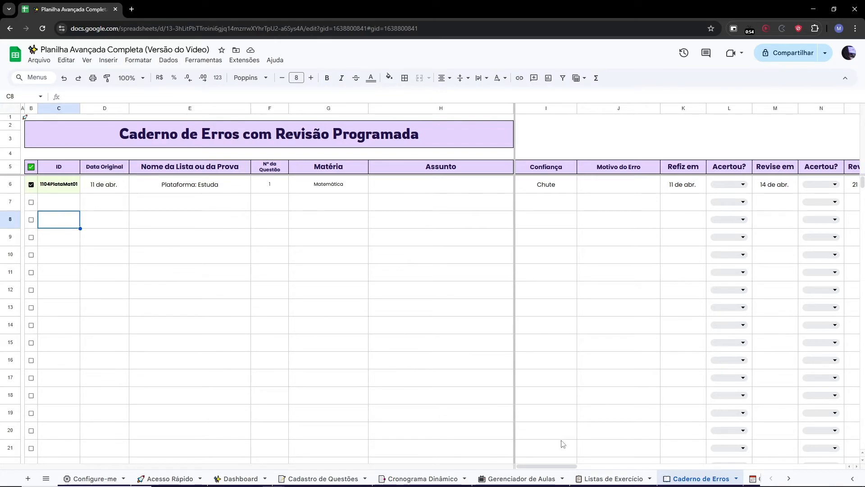
In Cadastro de Questões, date the next empty row 11/04/2025 and set its Tipo to Questões avulsas.
left_click(304, 478)
scroll(207, 340, "down", 3)
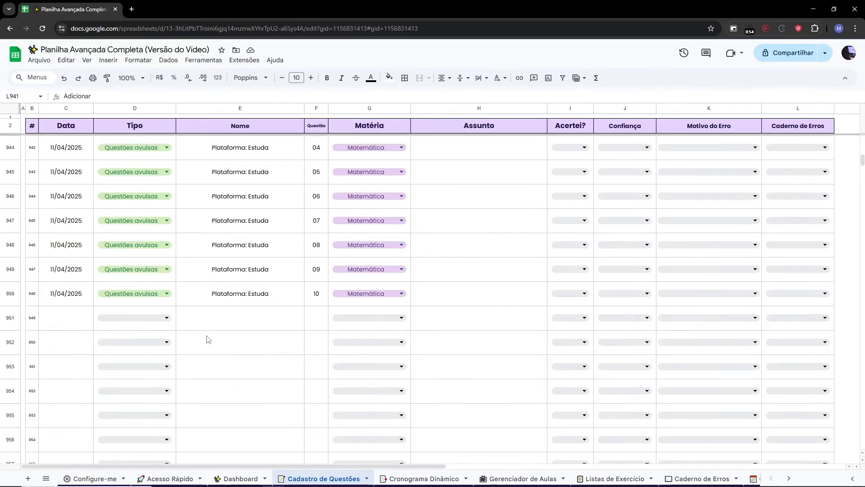
double_click(57, 316)
left_click(93, 380)
double_click(127, 324)
left_click(131, 339)
Name the new row Caderno de Erros and set its question number to 01.
left_click(242, 318)
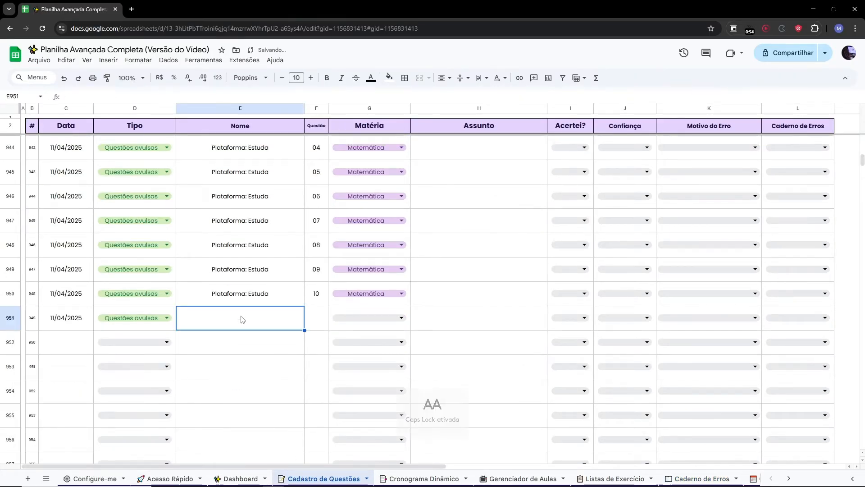
type("Caderno")
key("Return")
type("1")
key("Up")
key("Right")
type("1")
key("Return")
key("Left")
key("Delete")
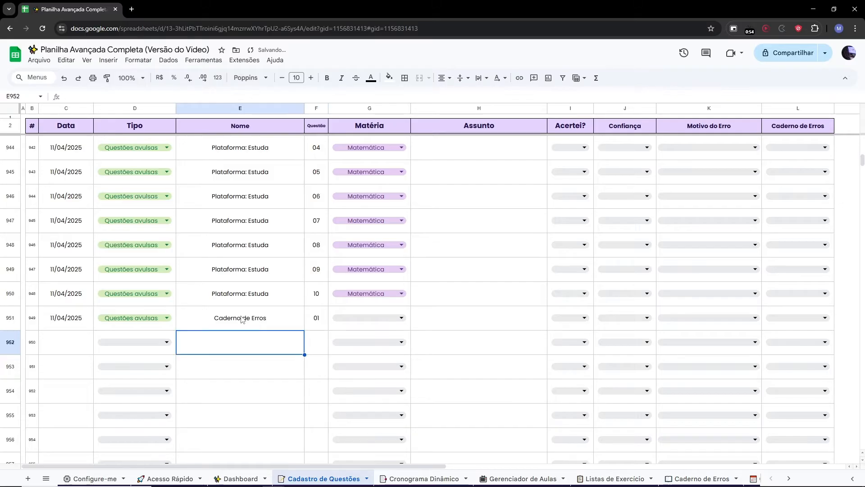
Clear the Lista de Química row's name, Prazo, Total de Questões and Iniciei em in Listas de Exercícios.
left_click_drag(68, 322, 250, 324)
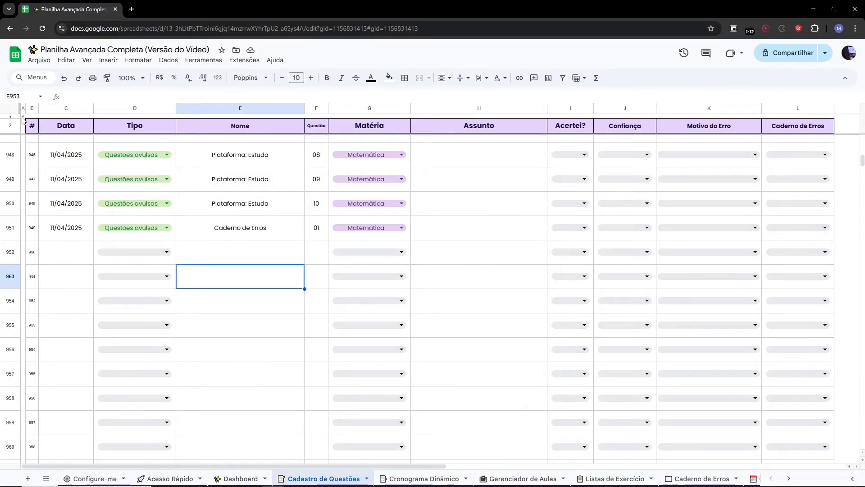
left_click(24, 119)
left_click(53, 131)
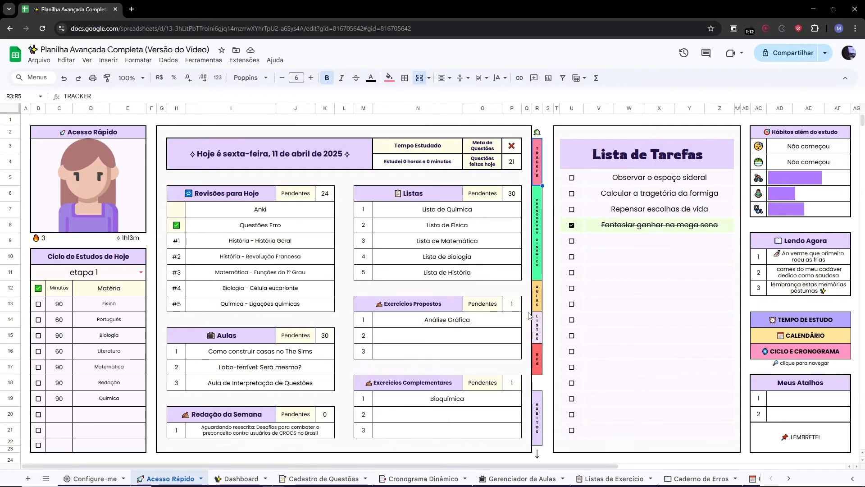
left_click(541, 330)
left_click(568, 354)
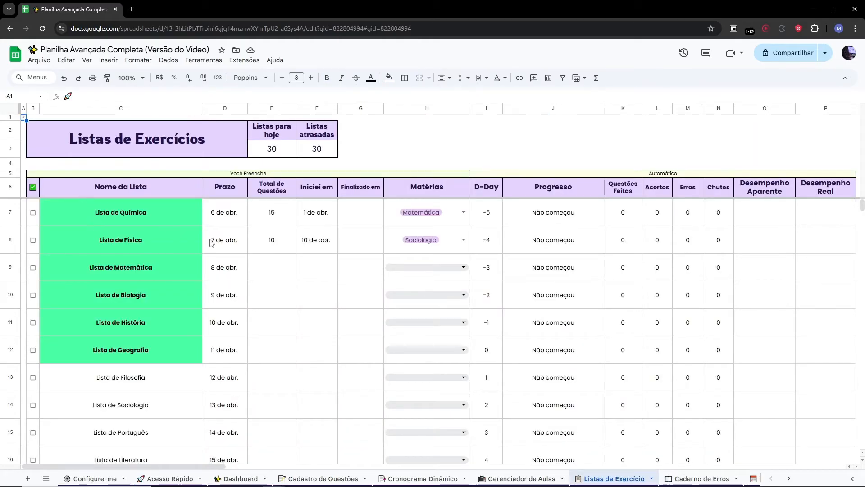
left_click_drag(79, 212, 314, 223)
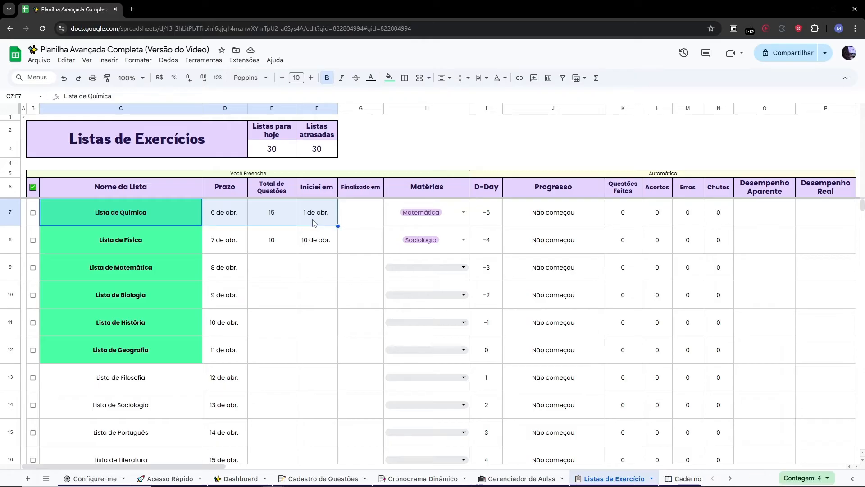
key("Delete")
Name the first exercise list Lista do Vídeo.
left_click(149, 209)
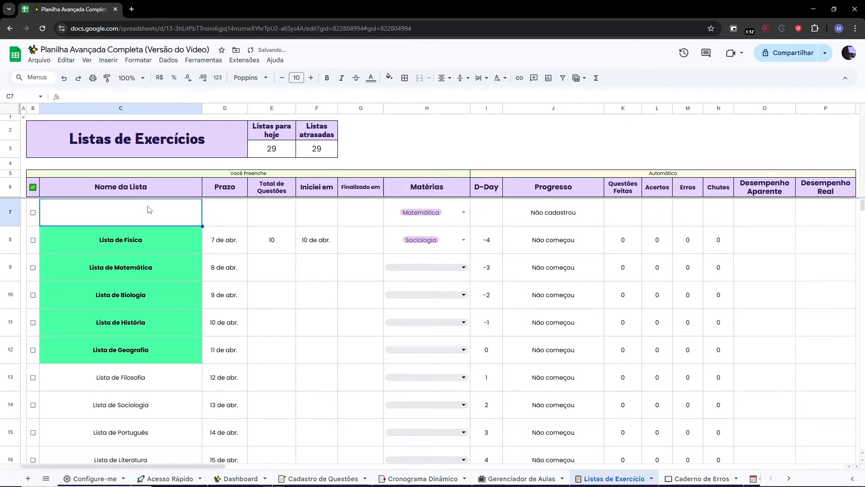
key("Caps_Lock")
type("L")
key("Caps_Lock")
type("ista ")
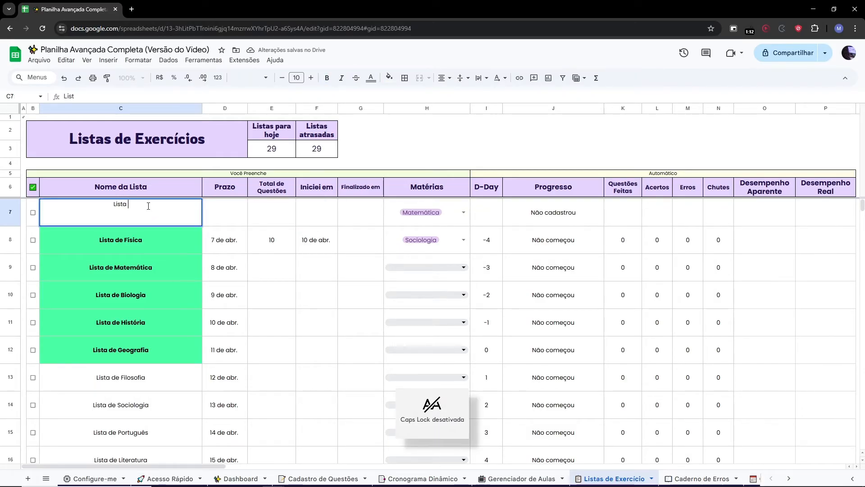
type("do")
key("Caps_Lock")
type("V")
key("Caps_Lock")
type("ídeo")
key("Return")
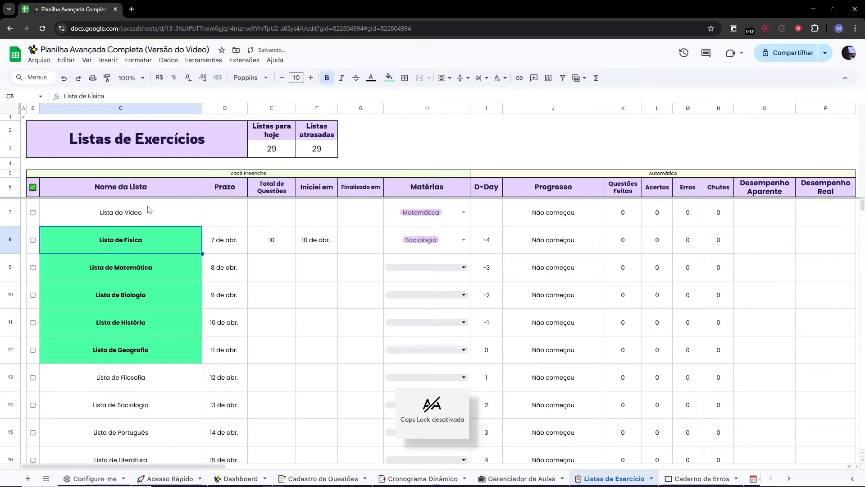
Set Lista do Vídeo's Prazo and Iniciei em to 11 April 2025 and its Total de Questões to 30.
double_click(209, 214)
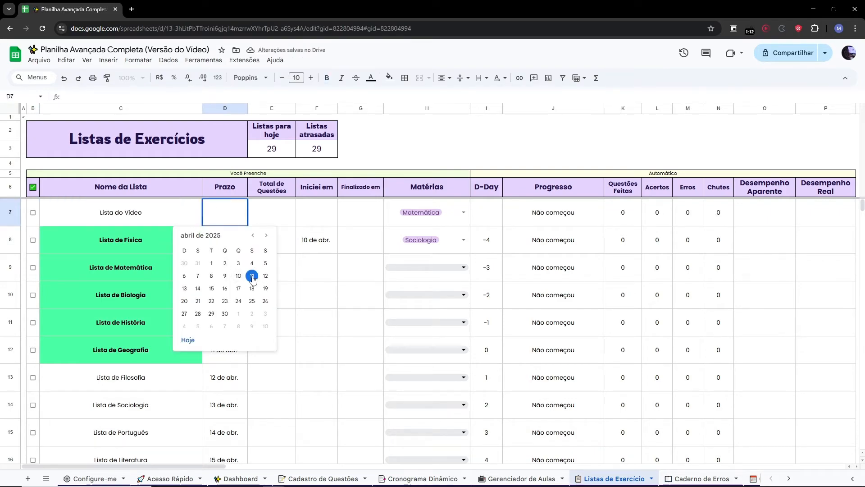
left_click(253, 278)
left_click(269, 214)
left_click(105, 210)
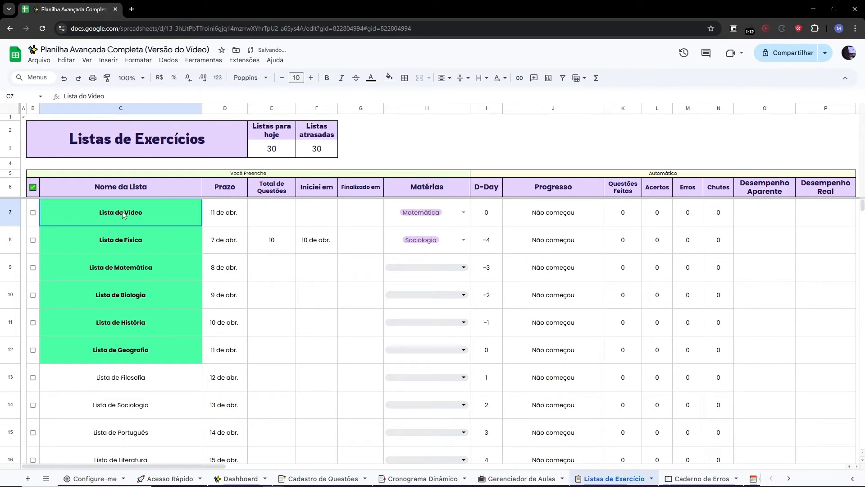
left_click(255, 208)
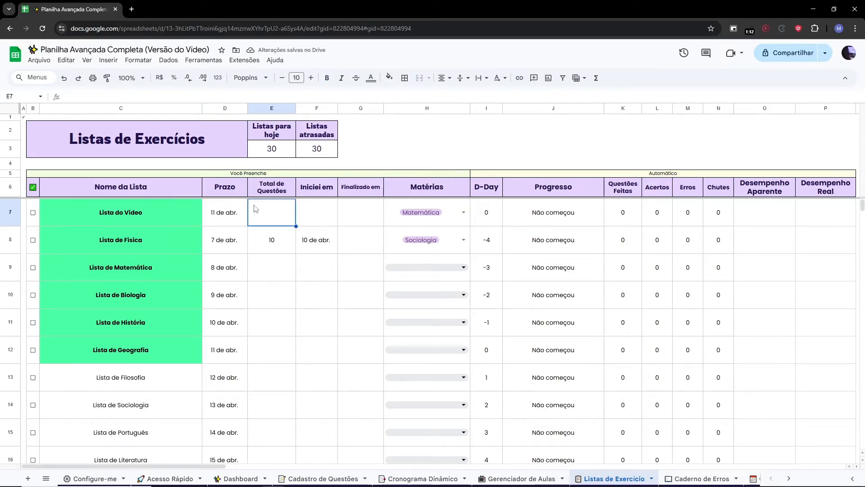
type("30")
key("Return")
key("Up")
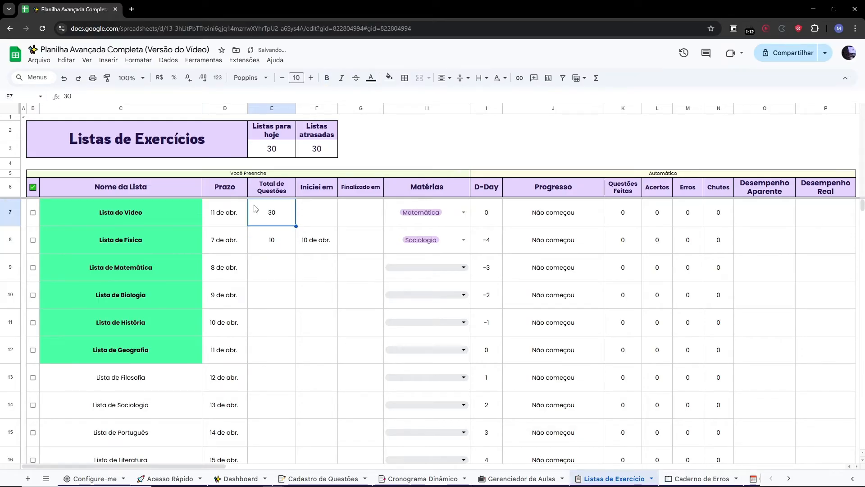
key("Right")
double_click(315, 215)
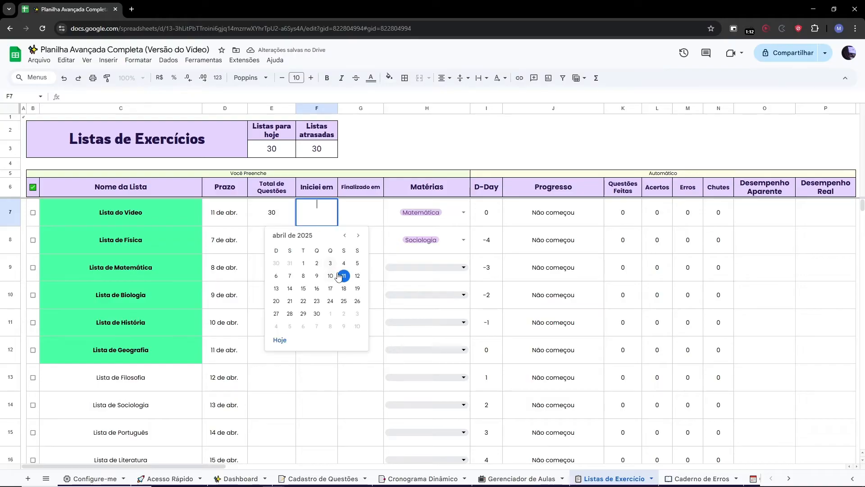
left_click(344, 276)
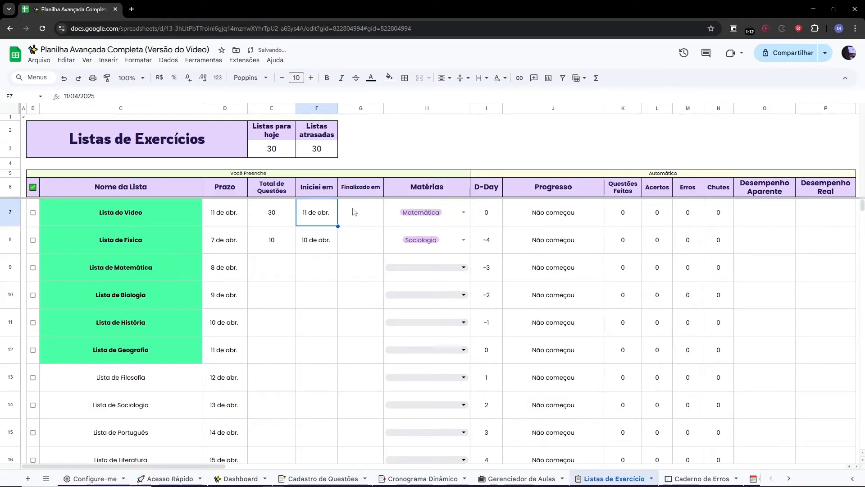
Examine the automatic columns from D-Day and Progresso through Desempenho Real in Listas de Exercícios.
left_click(286, 215)
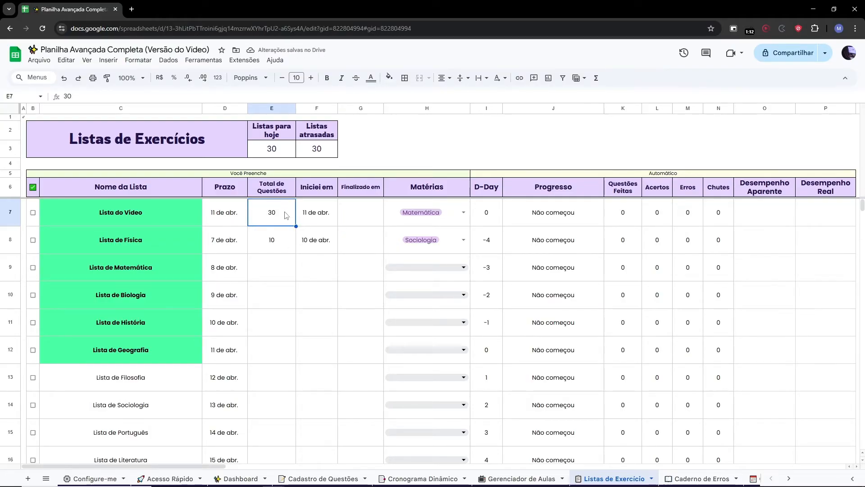
left_click(299, 214)
left_click(305, 239)
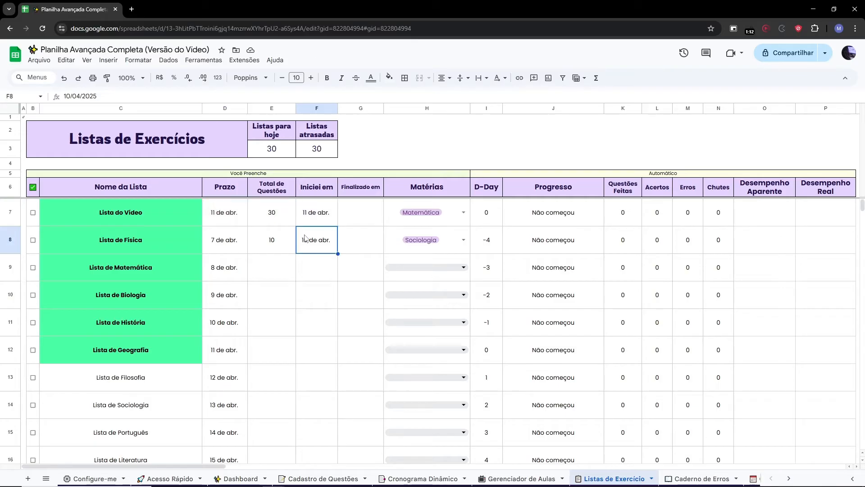
left_click(486, 109)
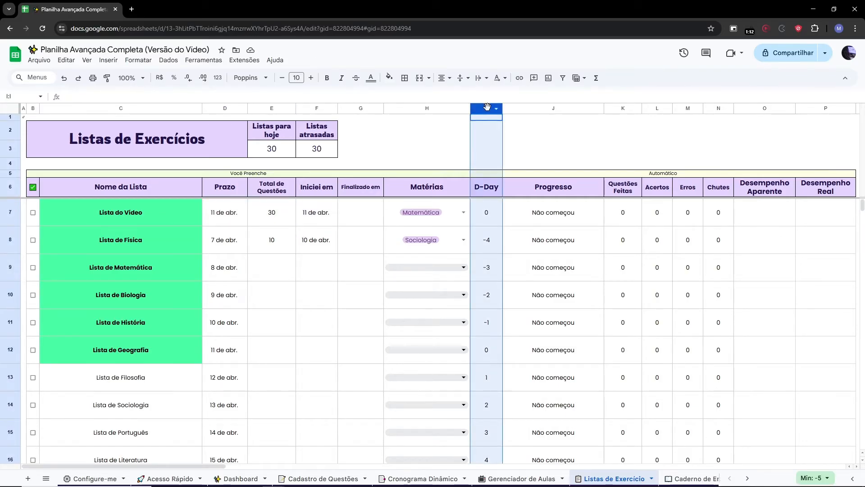
left_click(553, 110)
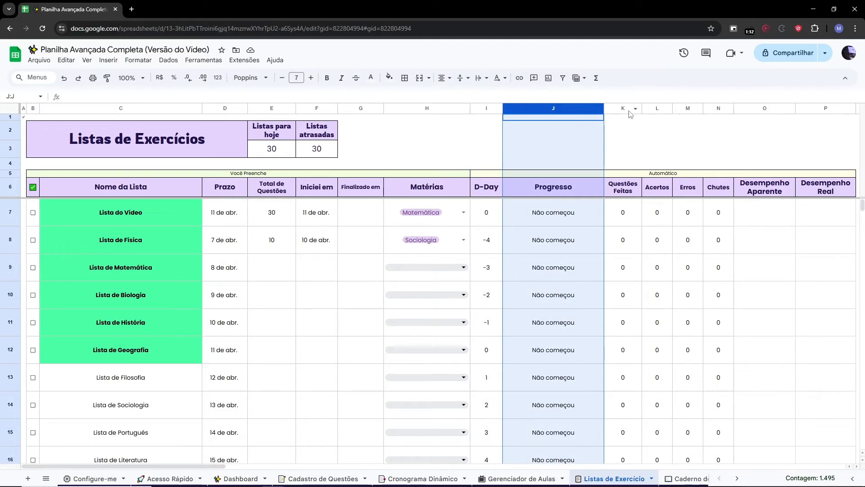
left_click(629, 110)
left_click(716, 109, "shift")
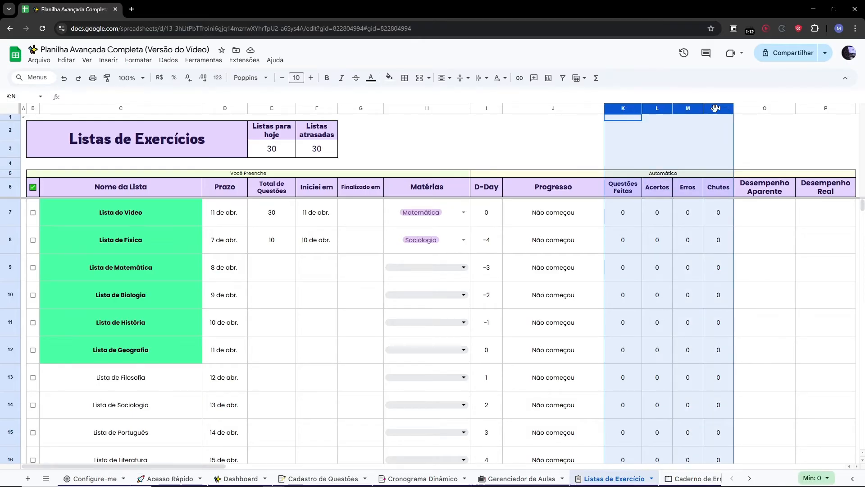
left_click(833, 109, "shift")
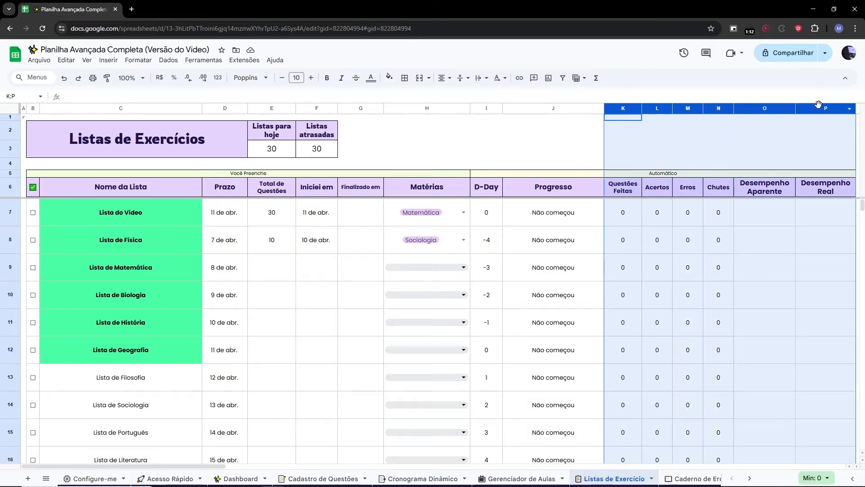
left_click(287, 249)
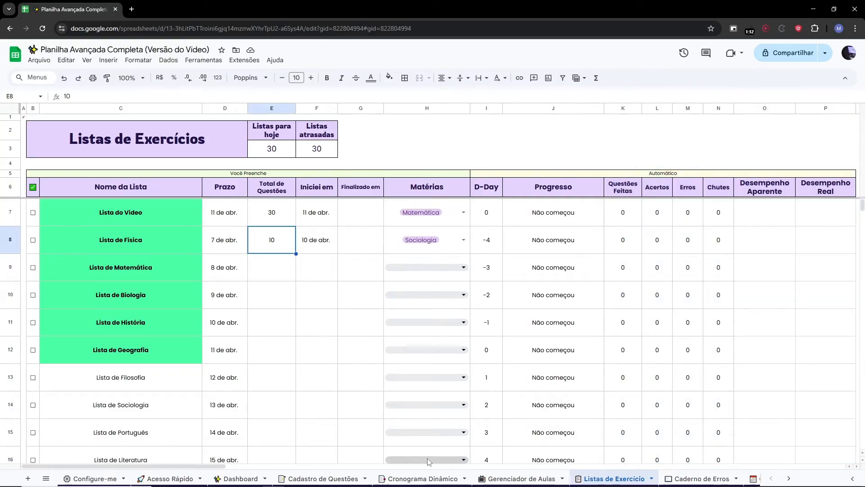
Enter UNESP - MATEMÁTICA as the first exam in the Provas Parciais table.
left_click_drag(211, 466, 414, 466)
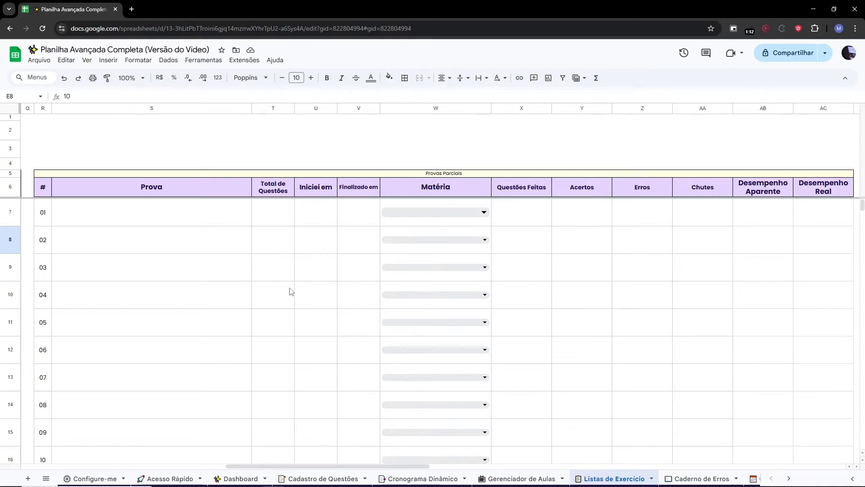
left_click(162, 222)
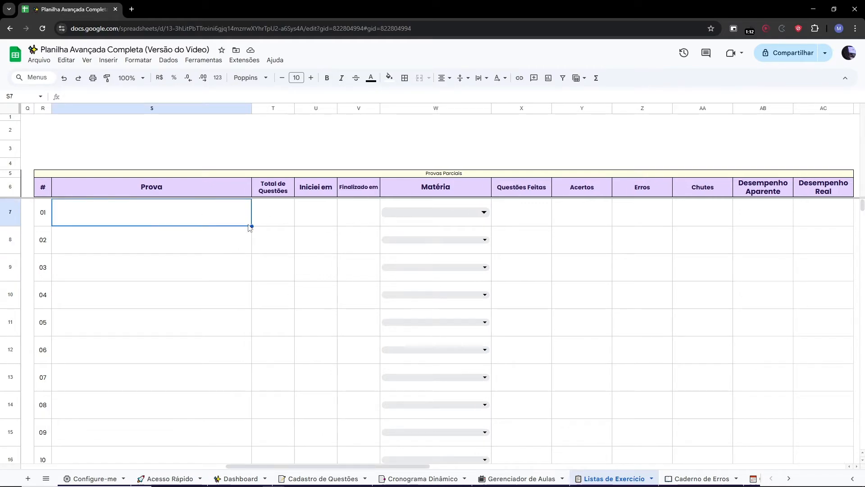
key("Caps_Lock")
type("UNESP")
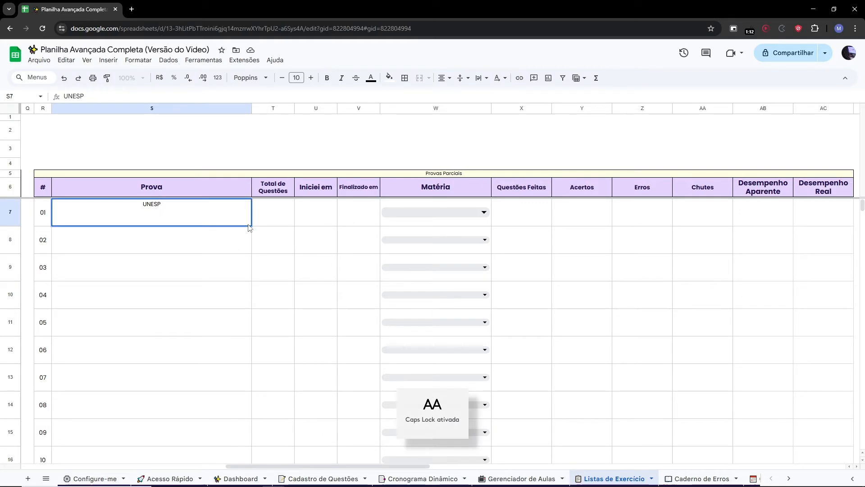
type(" - MATEMÁTICA")
key("Return")
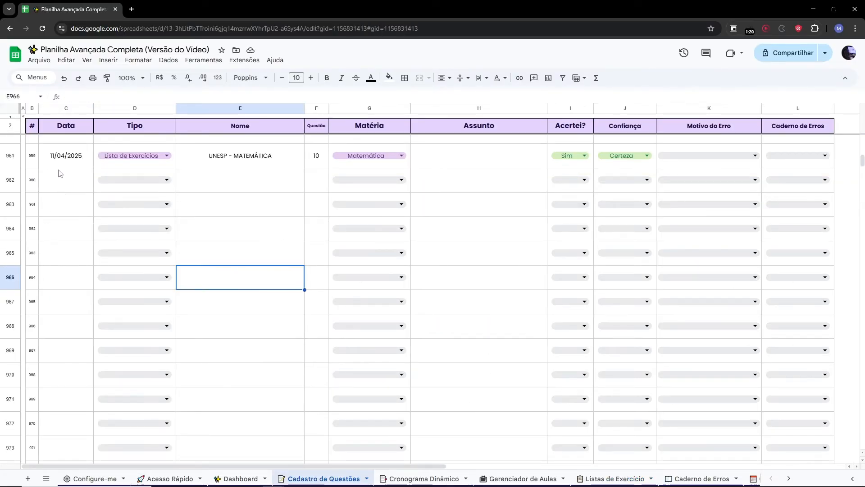
Set the next question row's date to 11 April 2025 and its Tipo to Lista de Exercícios.
left_click(63, 177)
double_click(63, 176)
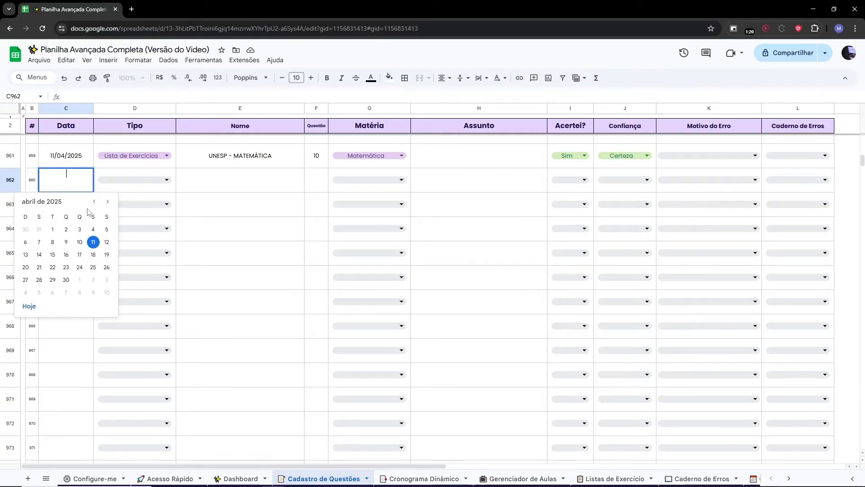
left_click(93, 242)
left_click(130, 182)
left_click(129, 201)
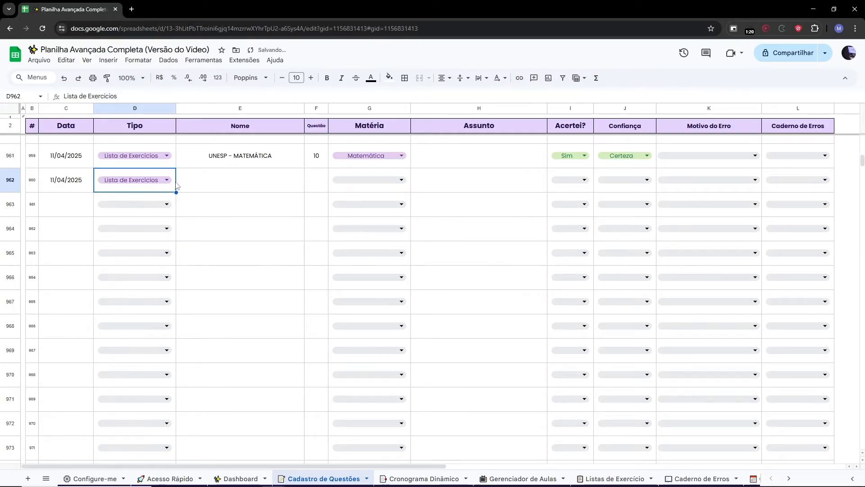
Enter Lista do Vídeo as that row's name with question number 01, and question 02 in the row below.
left_click(239, 182)
type("Lista do Vídeo")
left_click(318, 178)
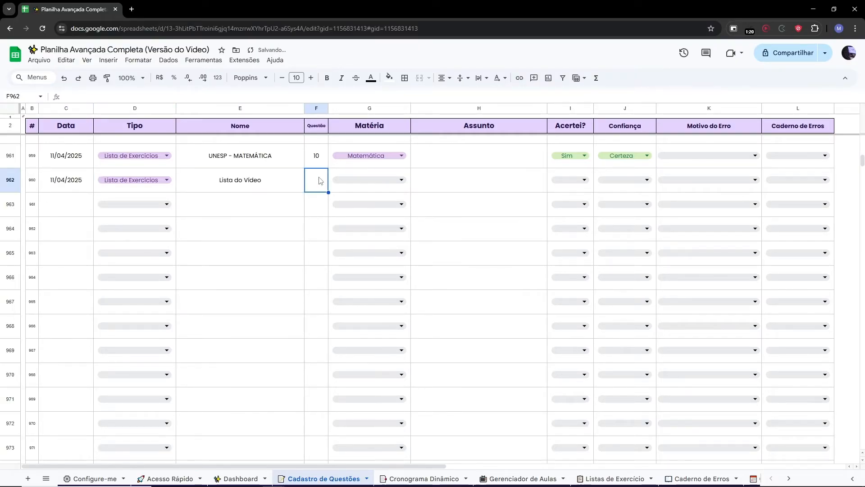
type("01")
left_click(315, 211)
type("02")
Fill the second row with the name Lista do Vídeo, Tipo Lista de Exercícios and date 11 April 2025.
left_click(256, 209)
type("Lista do Vídeo")
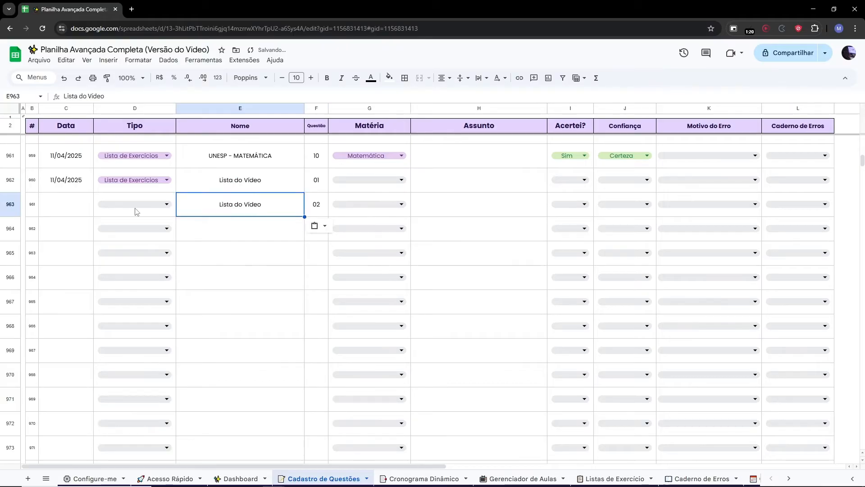
left_click(137, 209)
left_click(132, 229)
double_click(82, 203)
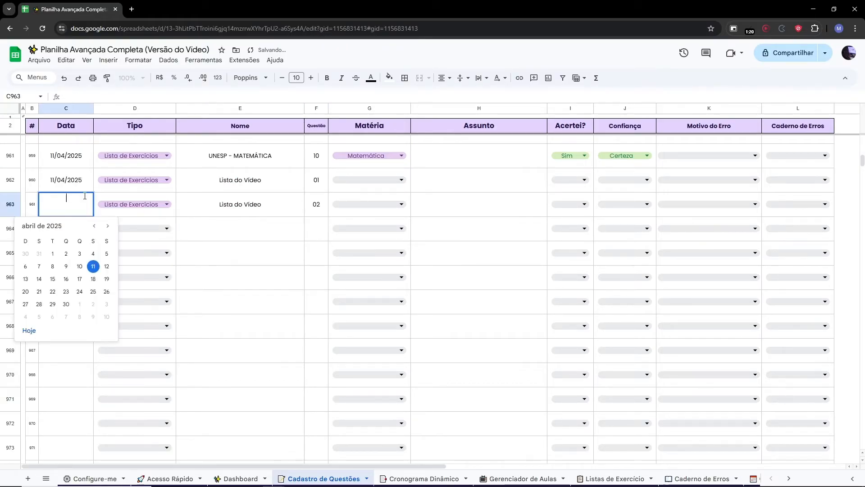
left_click(94, 266)
Set the first Lista do Vídeo row's Matéria to Matemática.
left_click(364, 195)
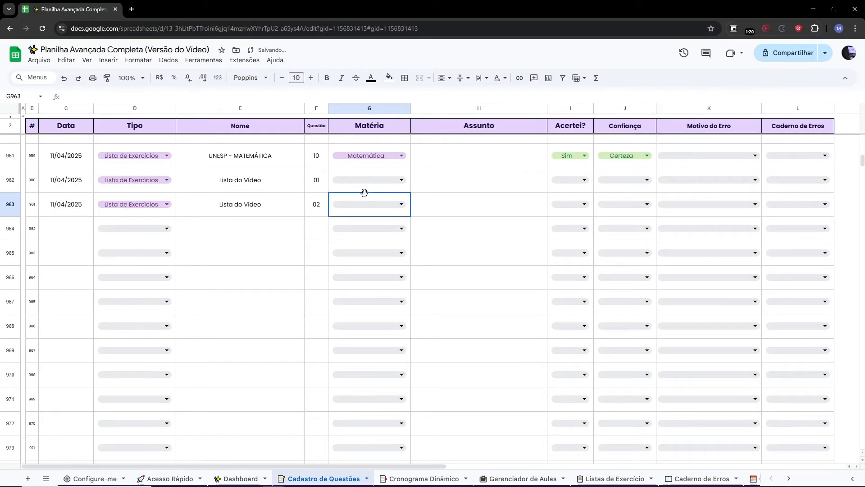
left_click(368, 191)
type("M")
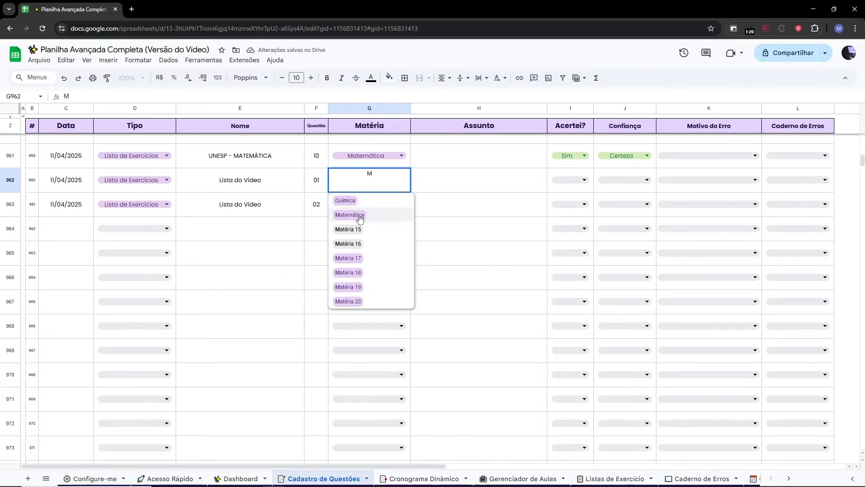
left_click(362, 215)
Fill the Lista do Vídeo entries down to question 12, with Matemática, Sim and Certeza in every row.
left_click_drag(410, 192, 406, 207)
left_click_drag(77, 185, 407, 450)
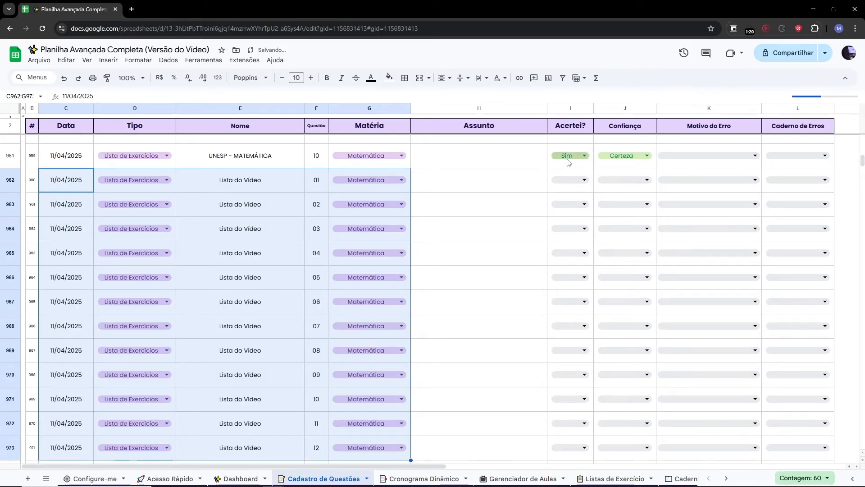
left_click_drag(565, 163, 629, 446)
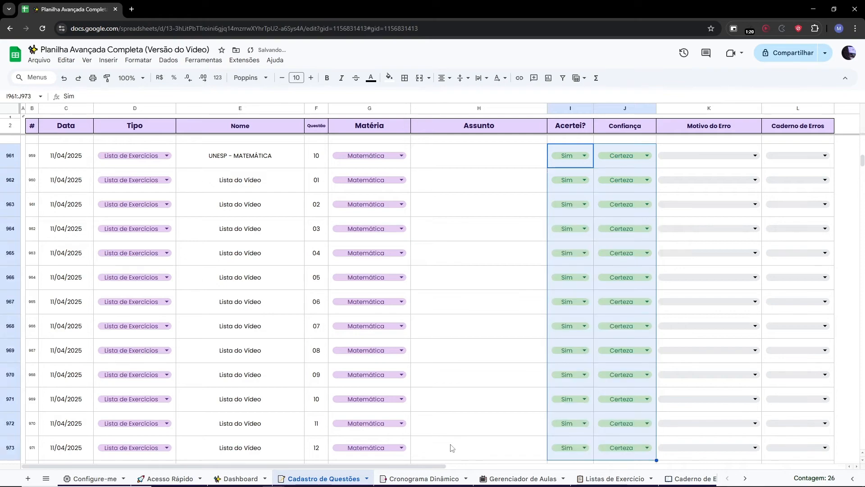
left_click(483, 412)
In Listas de Exercícios, mark Lista do Vídeo as done and set its Finalizado em to 11 April.
left_click(614, 478)
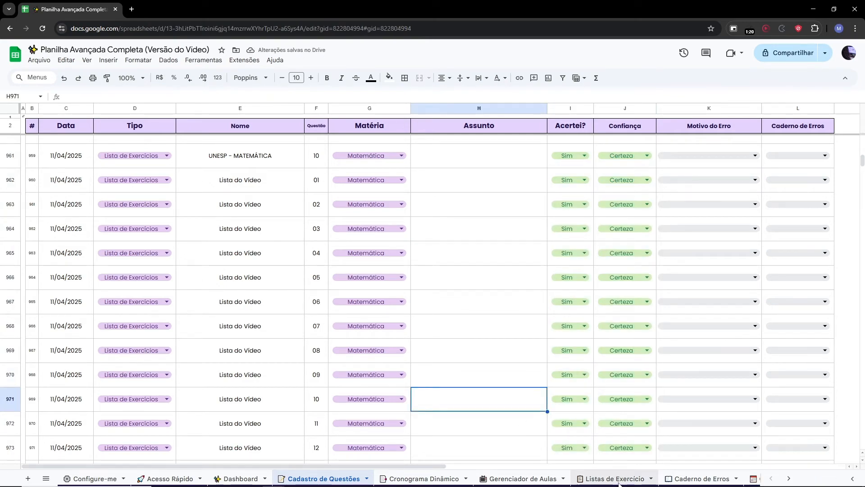
left_click(367, 320)
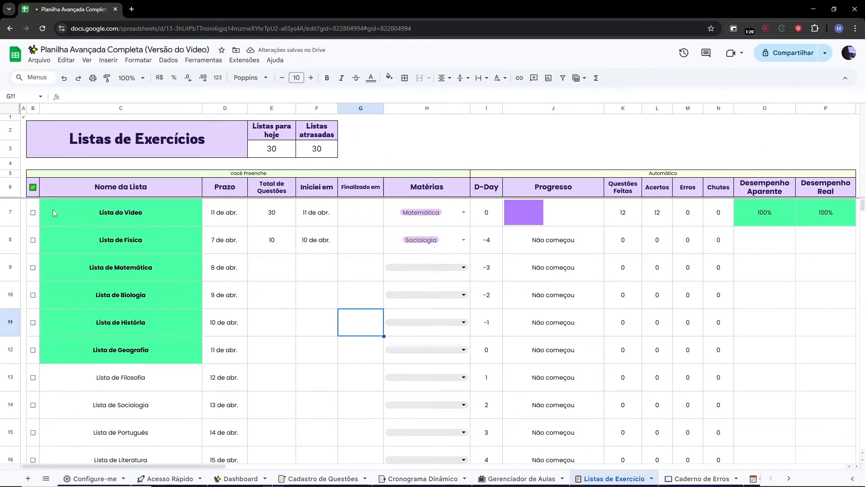
left_click(33, 213)
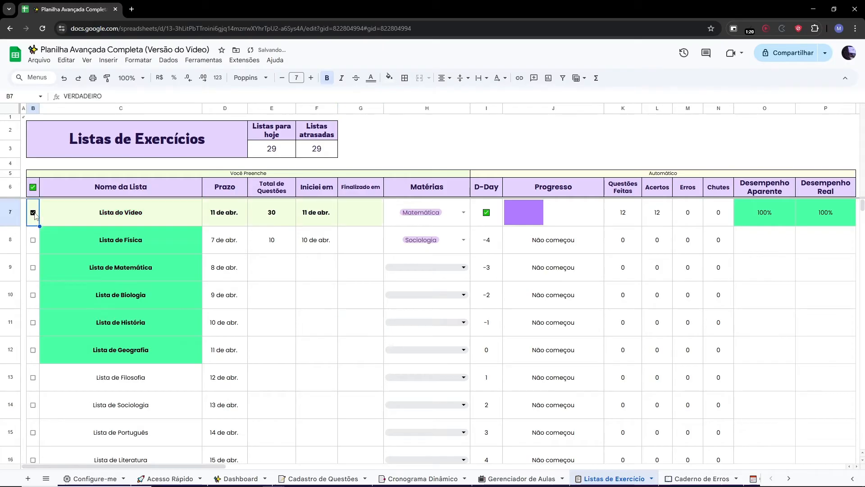
double_click(376, 213)
left_click(388, 276)
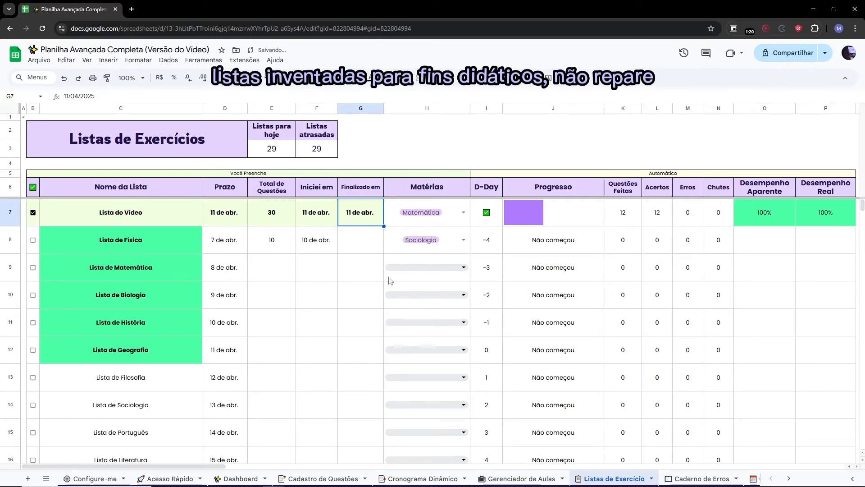
Toggle Lista do Vídeo's completion checkbox off and back on.
left_click(33, 212)
left_click(33, 212)
left_click(33, 212)
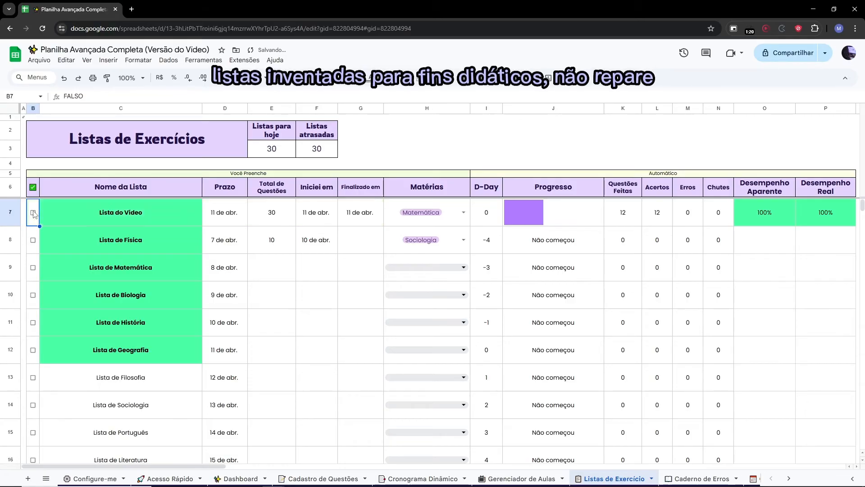
left_click(33, 212)
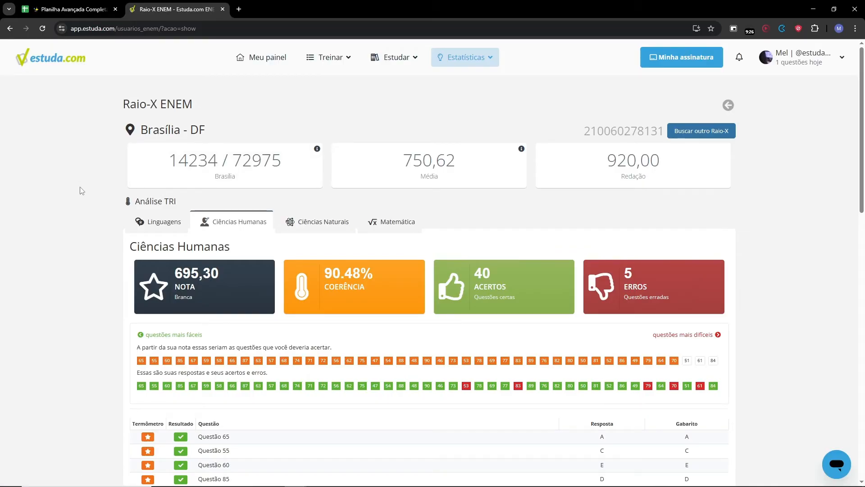
Switch to Estuda.com and review the Raio-X ENEM question-by-question results.
scroll(854, 185, "down", 8)
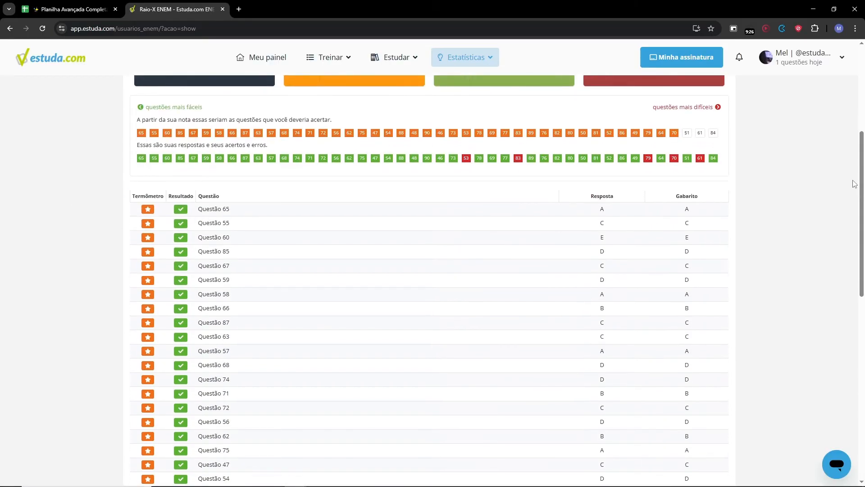
scroll(853, 184, "down", 8)
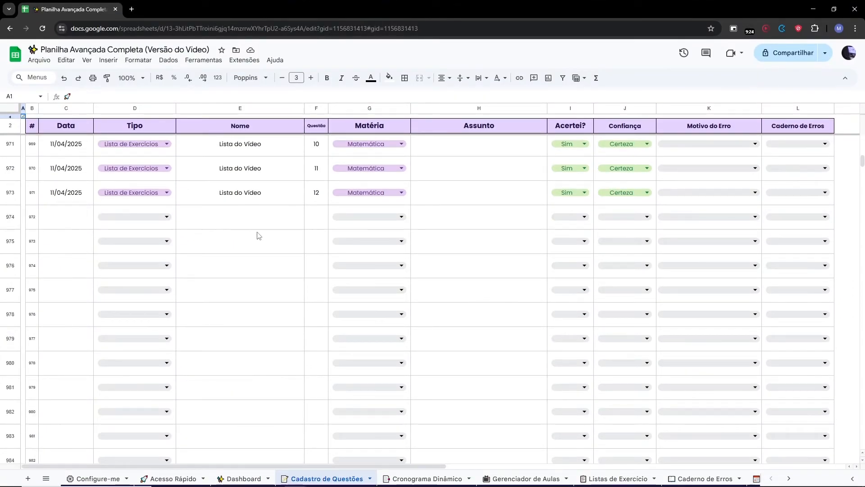
Back in Cadastro de Questões, set the next empty row's Tipo to Prova.
left_click(256, 236)
key("Up")
key("Up")
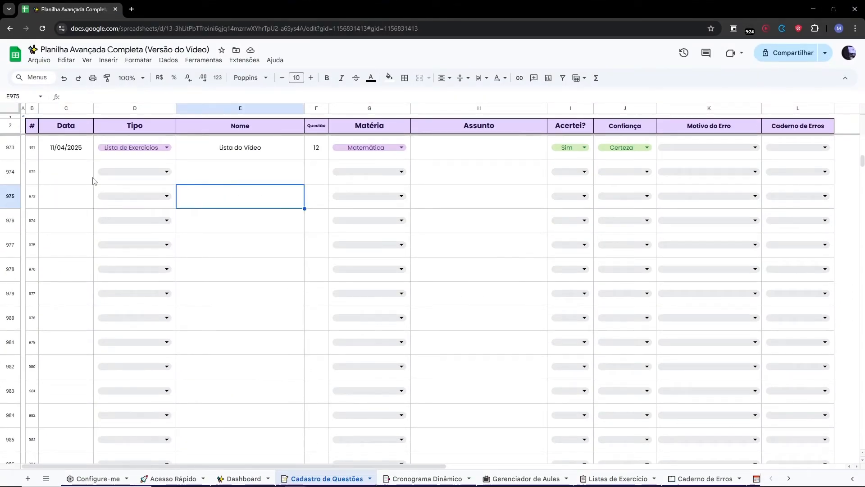
left_click(121, 172)
left_click(115, 209)
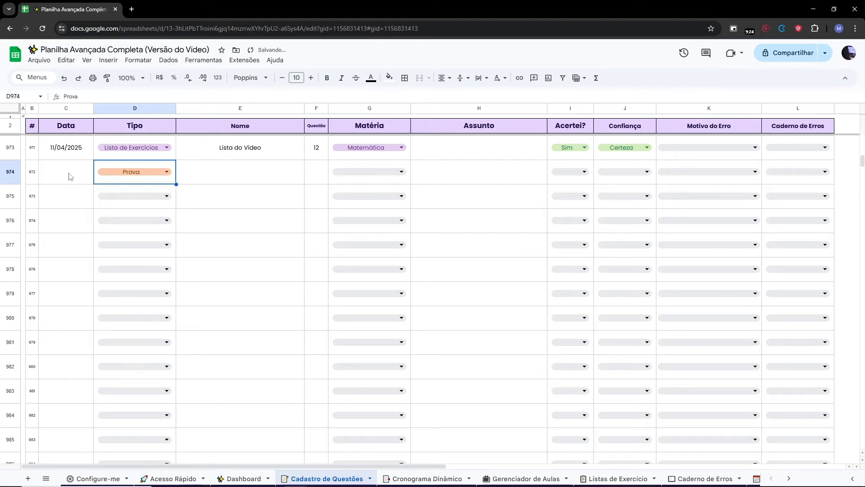
left_click(217, 183)
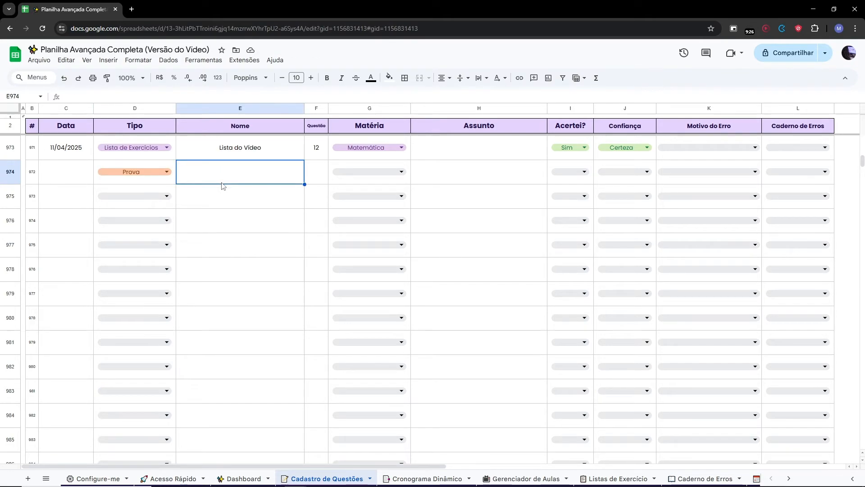
left_click(168, 197)
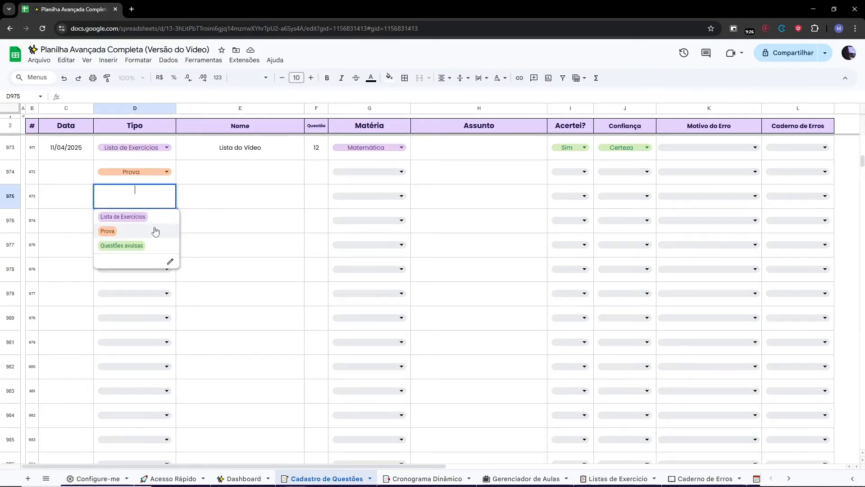
left_click(176, 228)
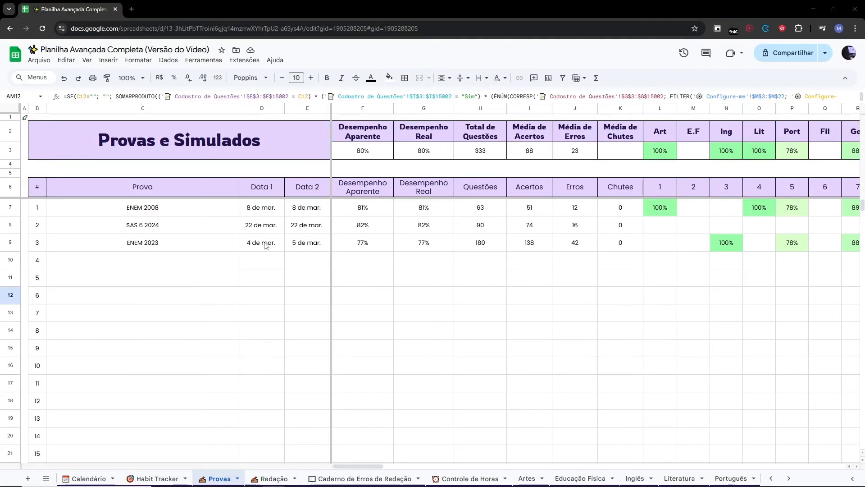
Examine the Provas e Simulados sheet's summary, date and per-area goal and result columns and their formulas.
left_click(397, 286)
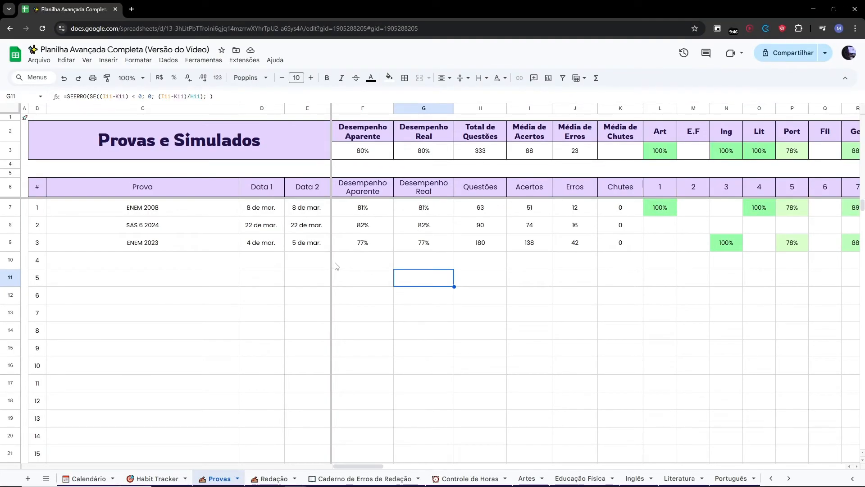
left_click_drag(126, 134, 640, 147)
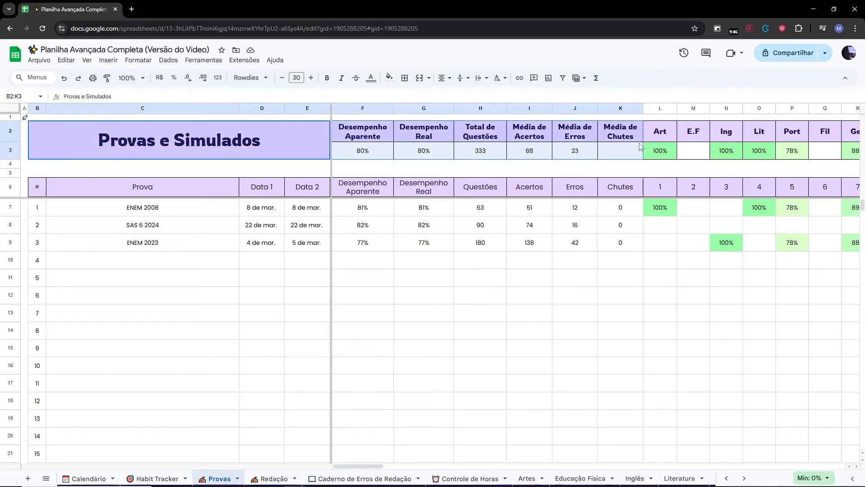
left_click(25, 165)
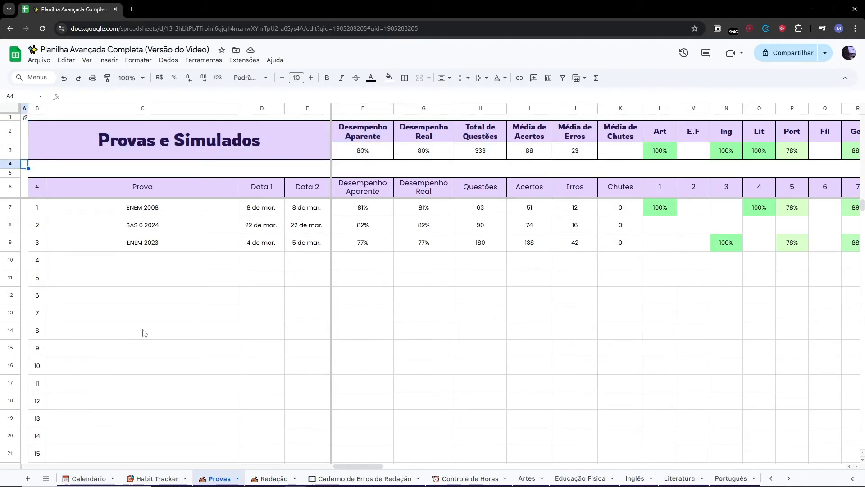
left_click_drag(126, 209, 148, 247)
left_click(250, 294)
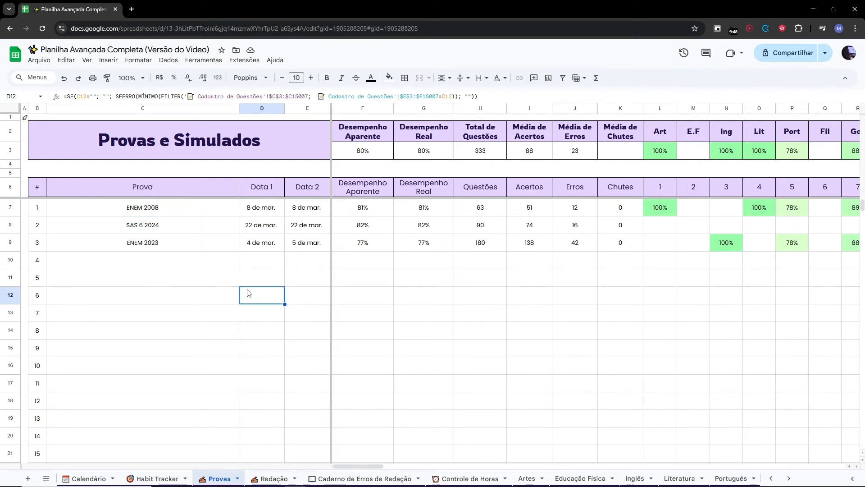
left_click(213, 280)
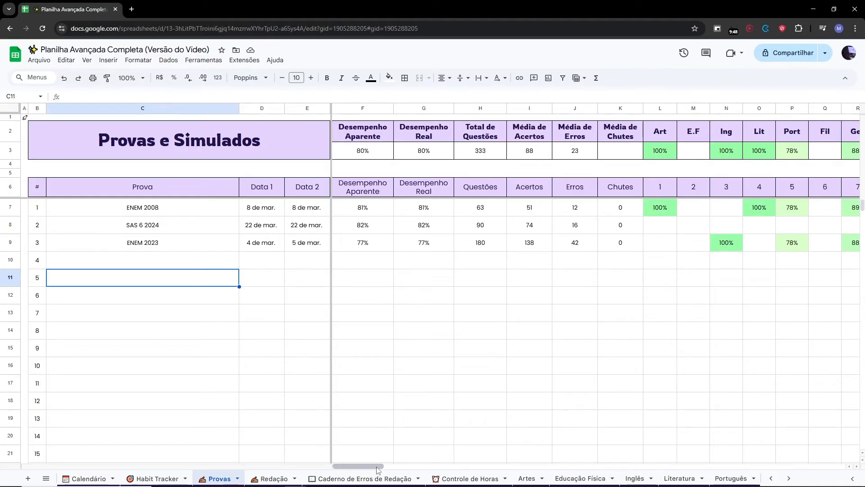
left_click_drag(258, 246, 307, 244)
left_click(307, 266)
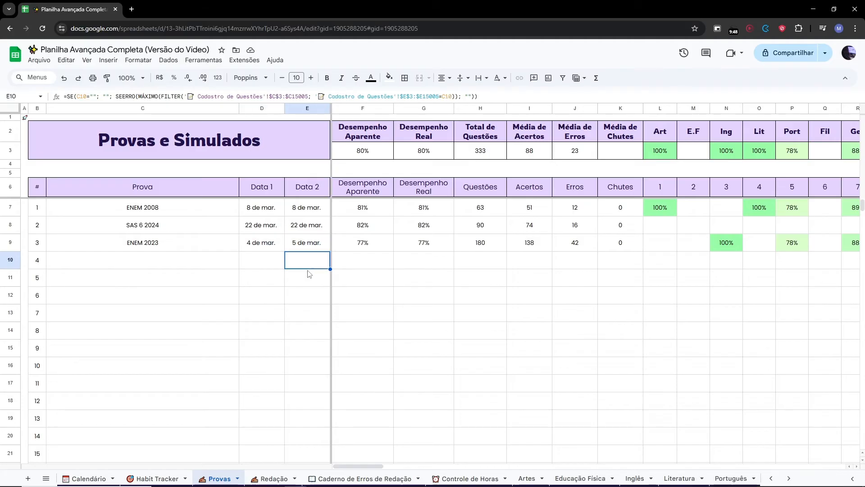
left_click_drag(346, 466, 444, 486)
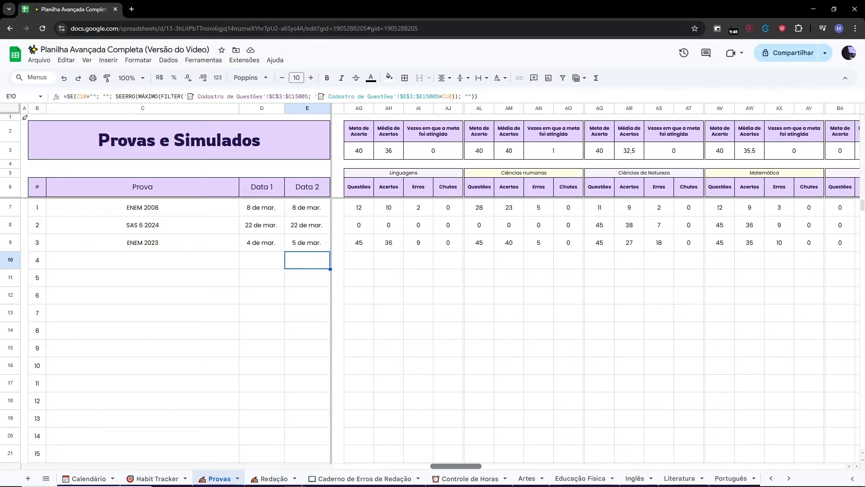
left_click_drag(358, 130, 446, 154)
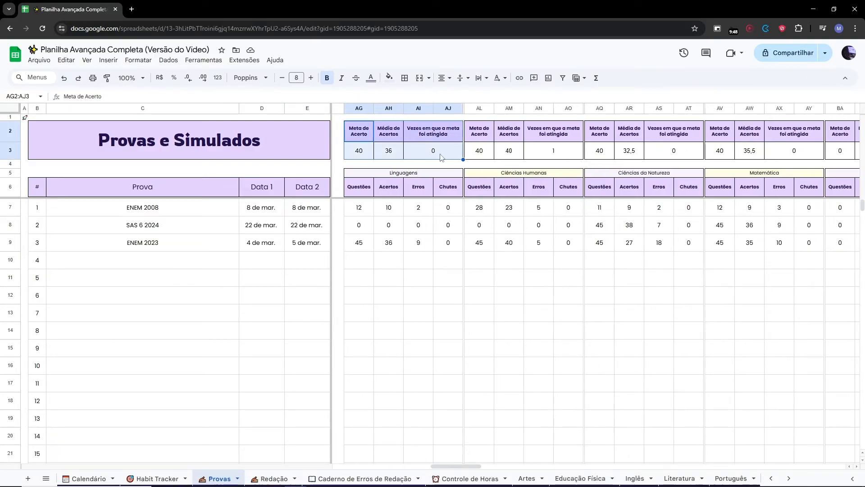
left_click(368, 133)
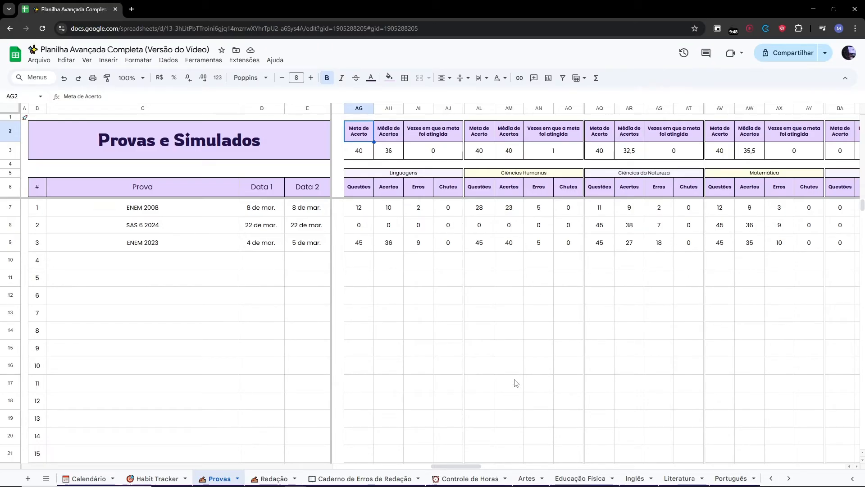
left_click(473, 350)
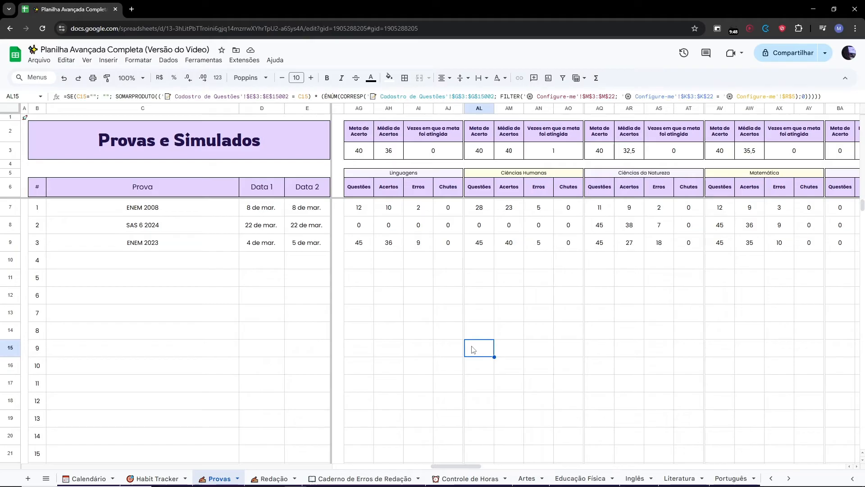
Apply the Poppins font to the per-area goal summary row.
left_click_drag(359, 156, 794, 155)
left_click(249, 78)
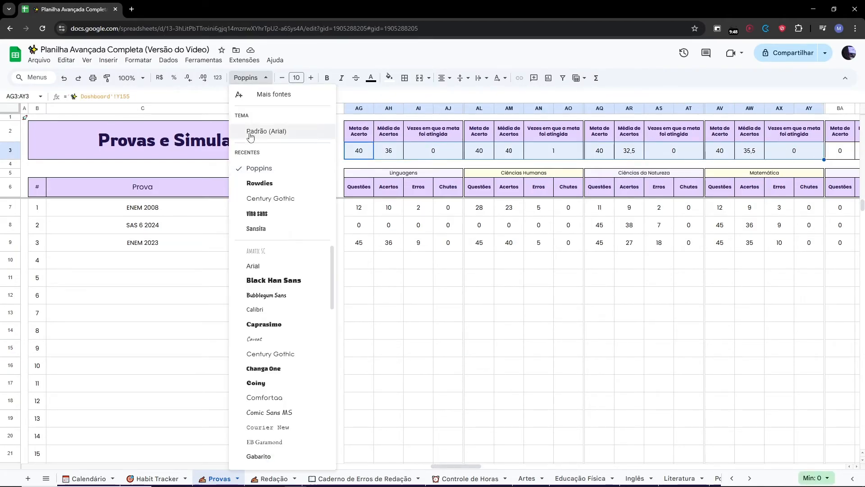
left_click(255, 172)
left_click(455, 283)
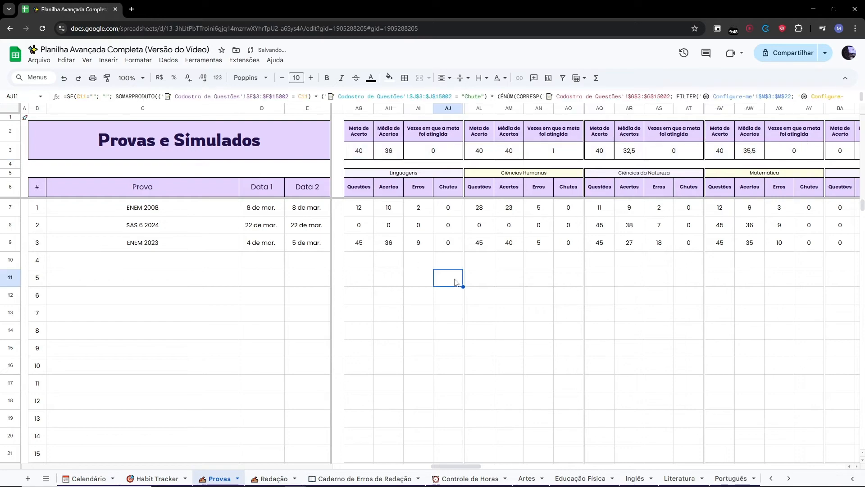
left_click_drag(469, 467, 469, 468)
left_click_drag(373, 243, 389, 246)
left_click(439, 263)
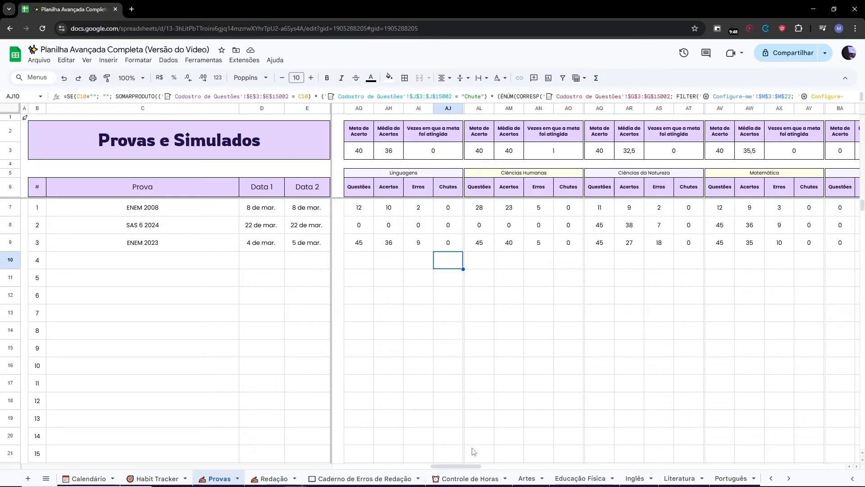
Examine the Evolução por Grupo per-area line charts on the Provas e Simulados sheet.
left_click_drag(466, 468, 468, 466)
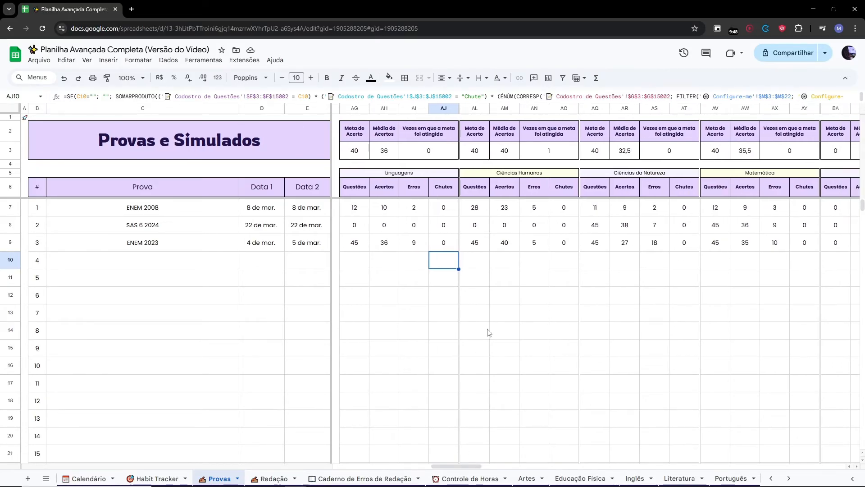
left_click(496, 317)
left_click(434, 303)
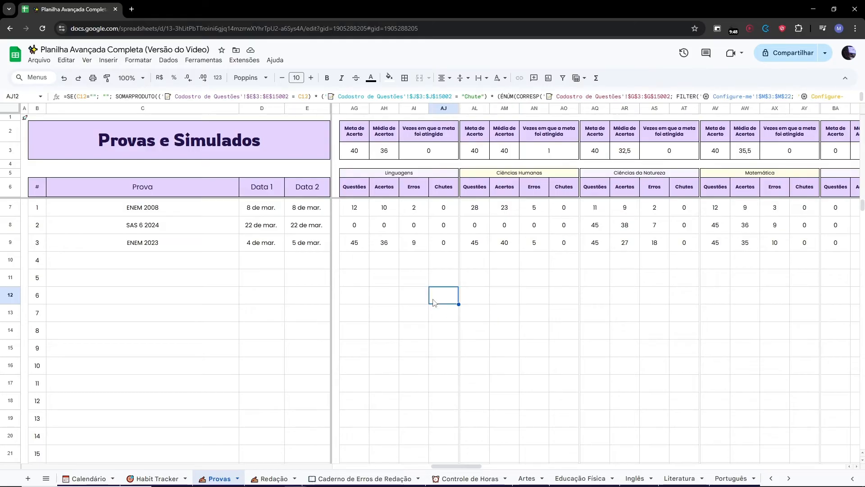
left_click_drag(458, 470, 766, 486)
scroll(755, 405, "down", 5)
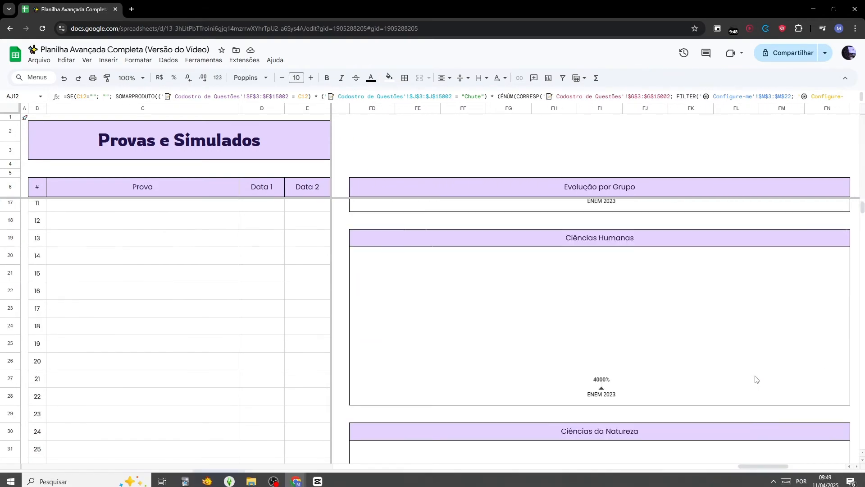
scroll(757, 380, "down", 2)
scroll(756, 380, "down", 2)
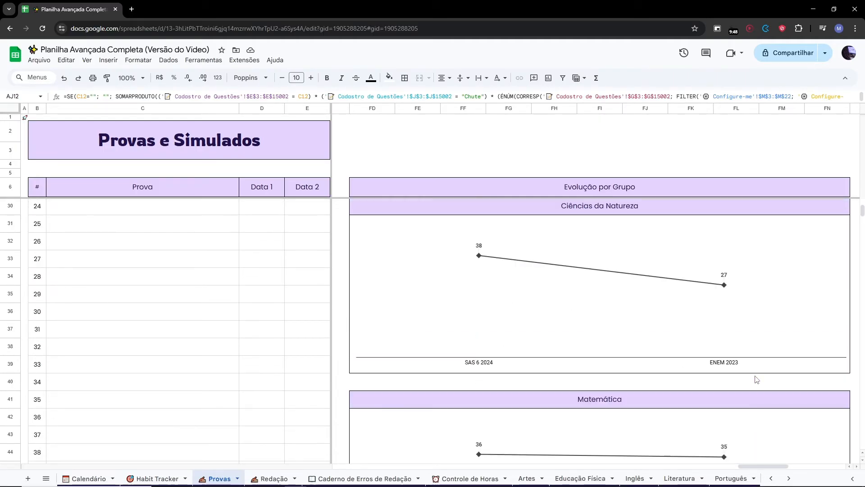
scroll(756, 379, "down", 4)
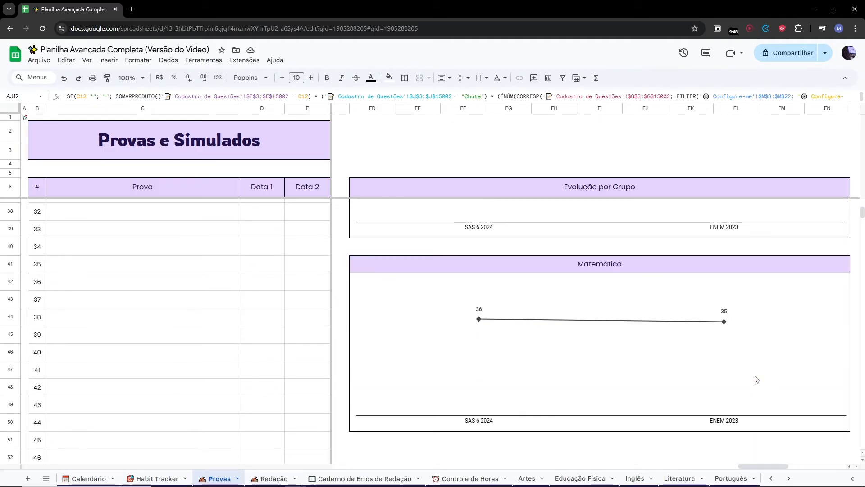
scroll(757, 380, "up", 10)
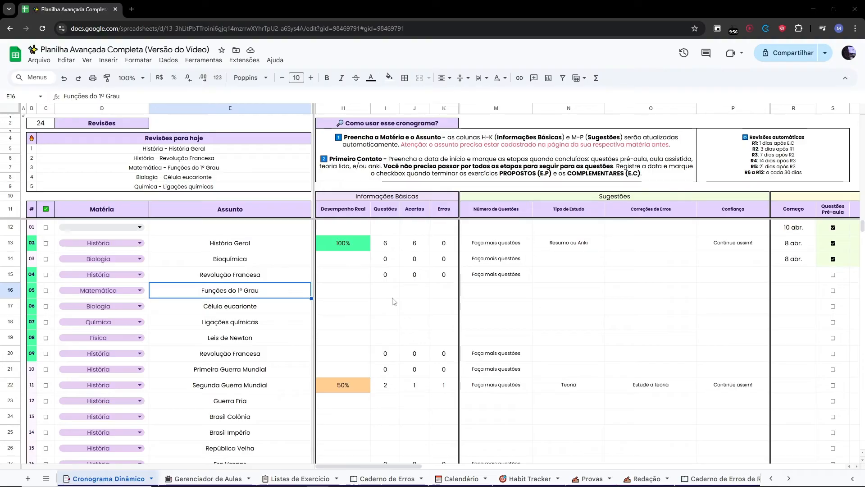
In the first Cronograma Dinâmico row, set Matéria to Artes and Assunto to Análise Gráfica.
left_click(195, 249)
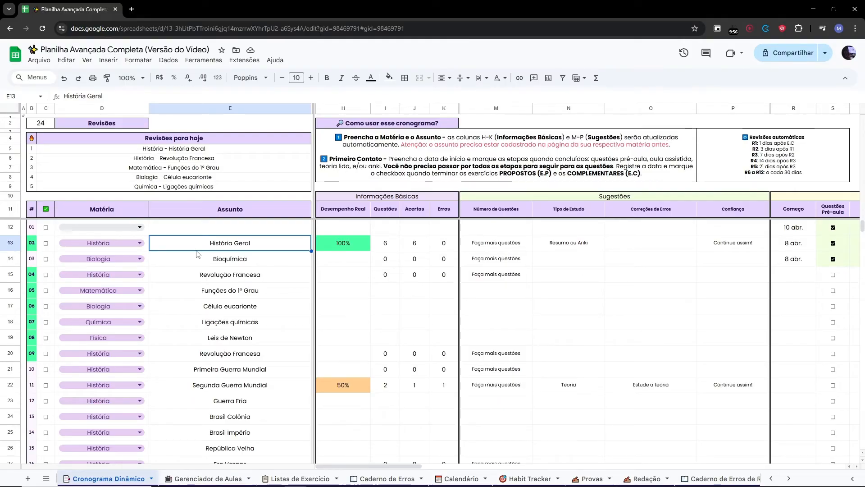
left_click(138, 228)
left_click(109, 246)
left_click(170, 227)
key("Caps_Lock")
type("análi")
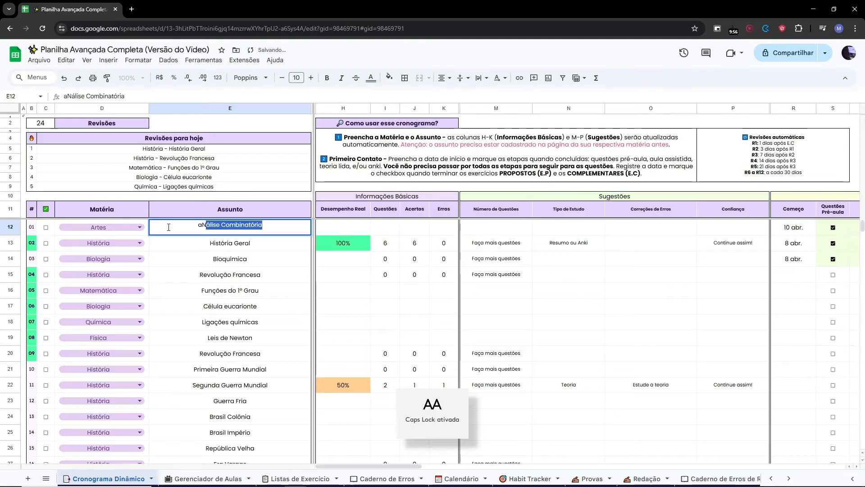
type("se")
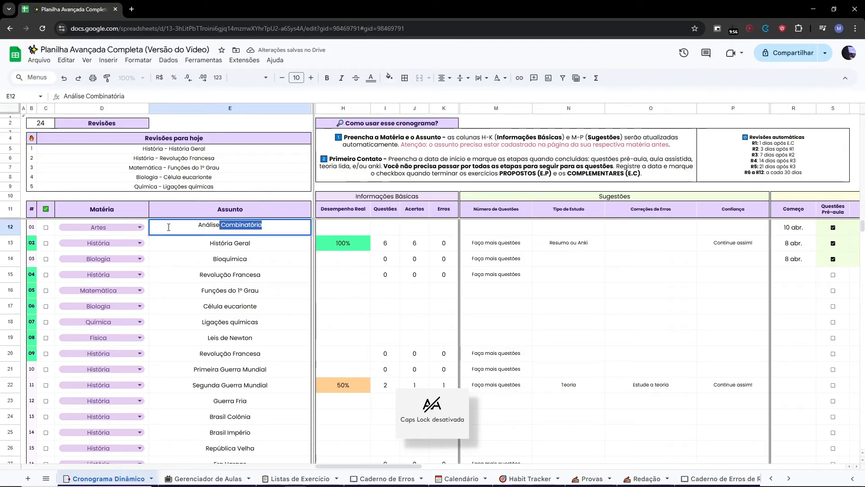
type(" Gráfica")
key("Return")
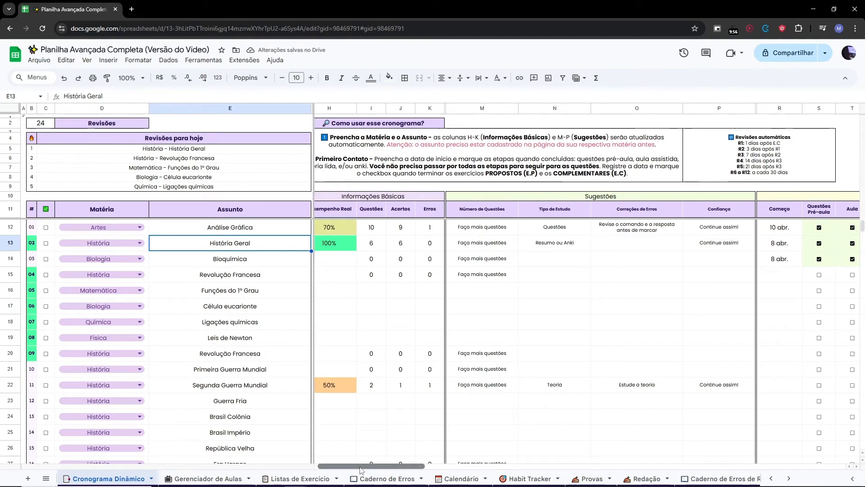
For the Análise Gráfica row's first-contact stages, uncheck Aula and check Teoria Escrita, keeping Questões Pré-aula checked.
mouse_move(358, 466)
left_mouse_down()
mouse_move(371, 471)
mouse_move(358, 470)
left_mouse_up()
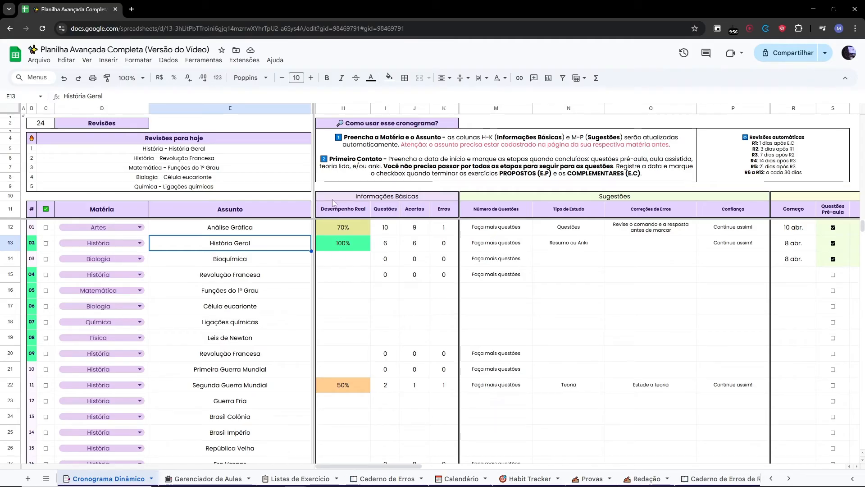
left_click_drag(339, 198, 627, 210)
left_click(586, 265)
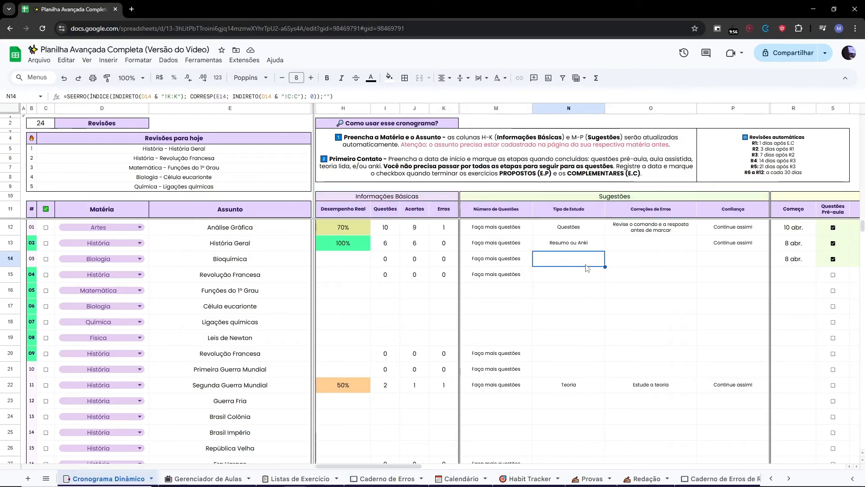
left_click_drag(389, 470, 473, 472)
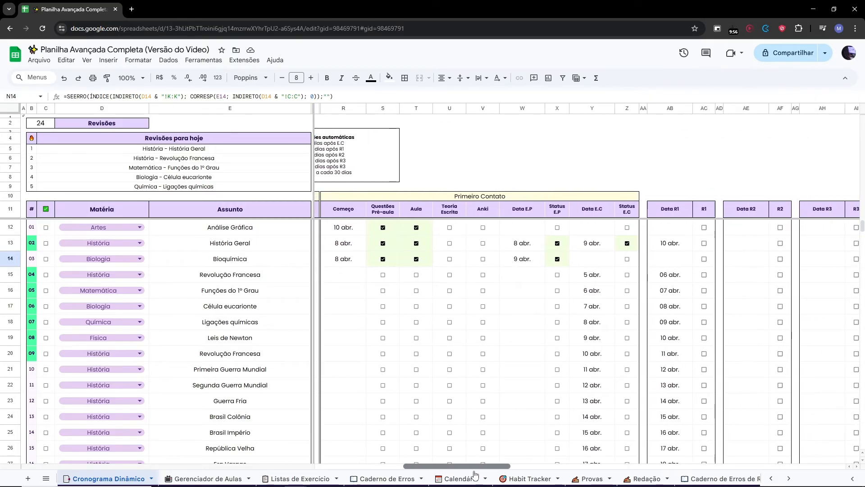
left_click(347, 229)
left_click(449, 228)
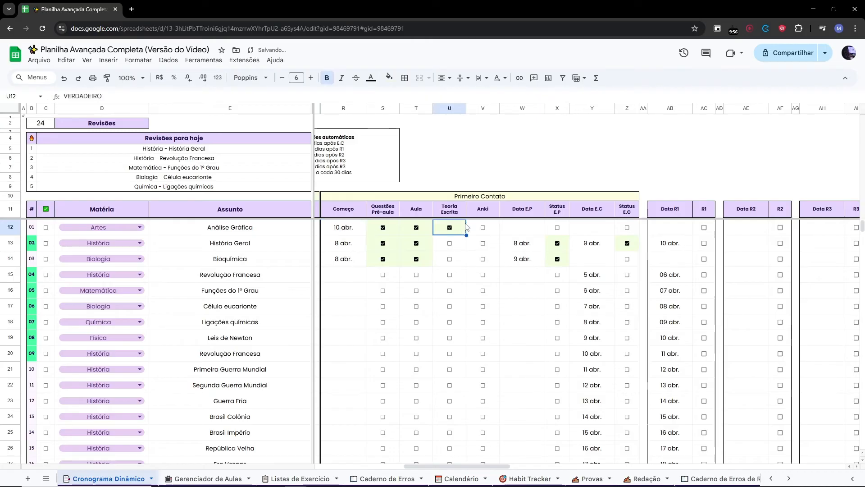
left_click(483, 228)
left_click(450, 228)
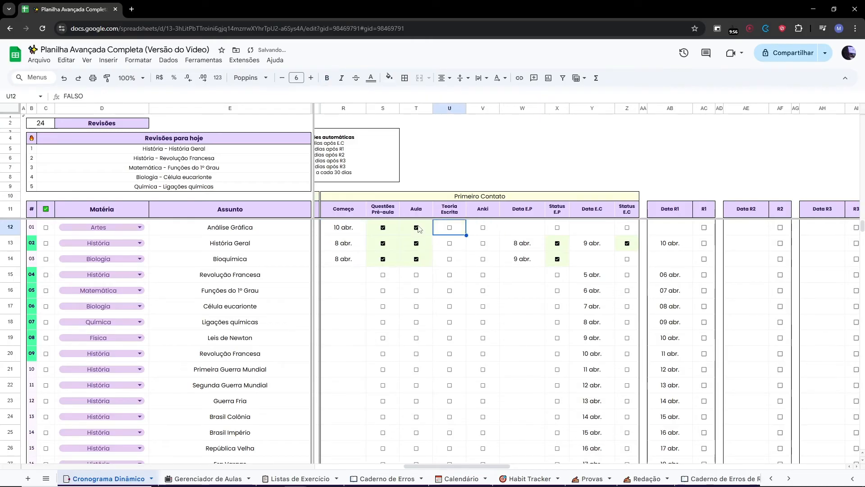
left_click(417, 228)
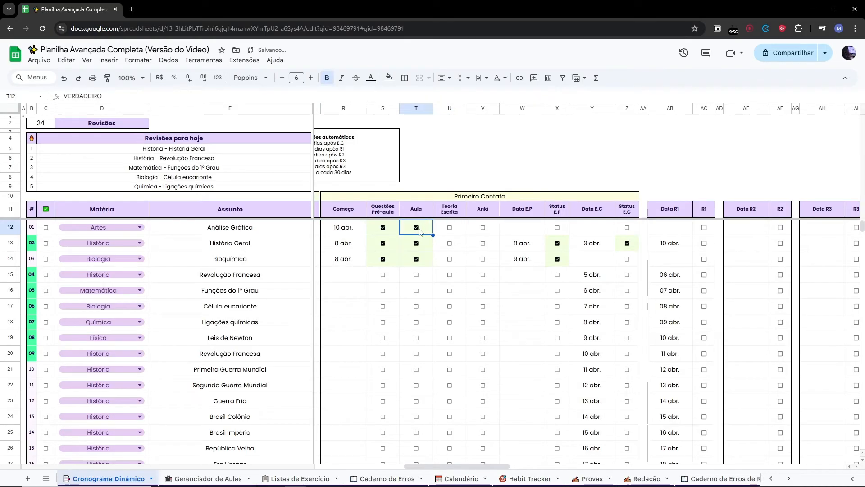
left_click(383, 228)
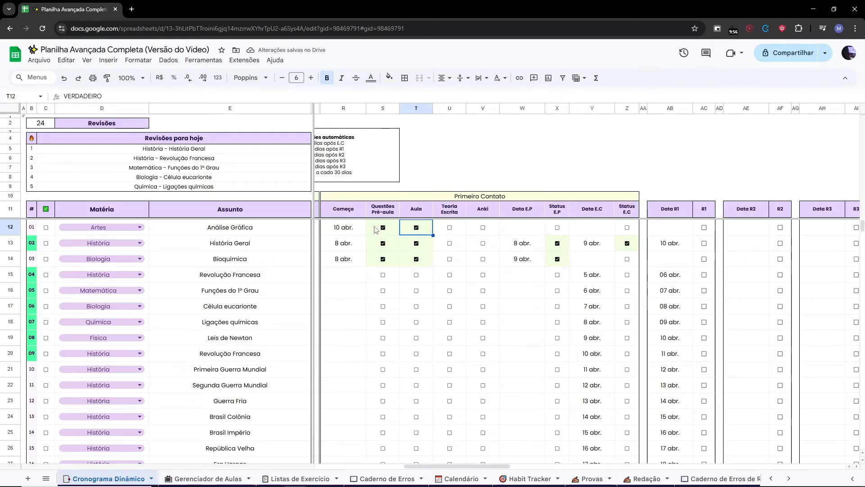
left_click(389, 231)
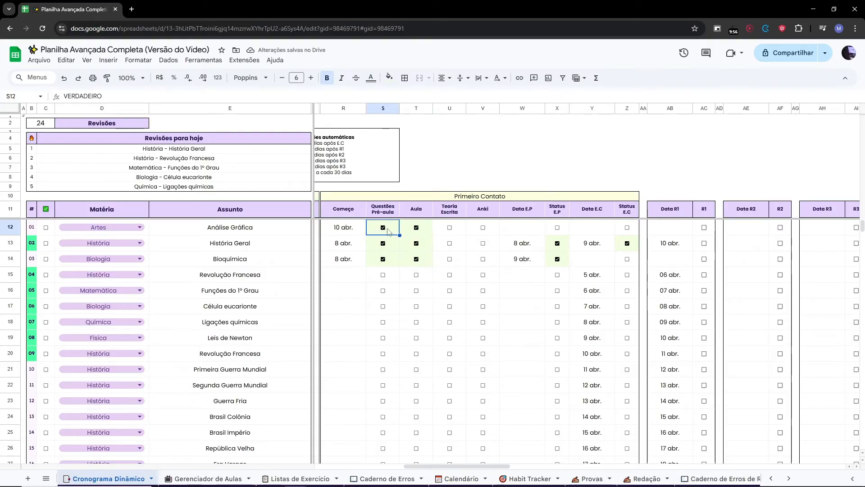
left_click(411, 234)
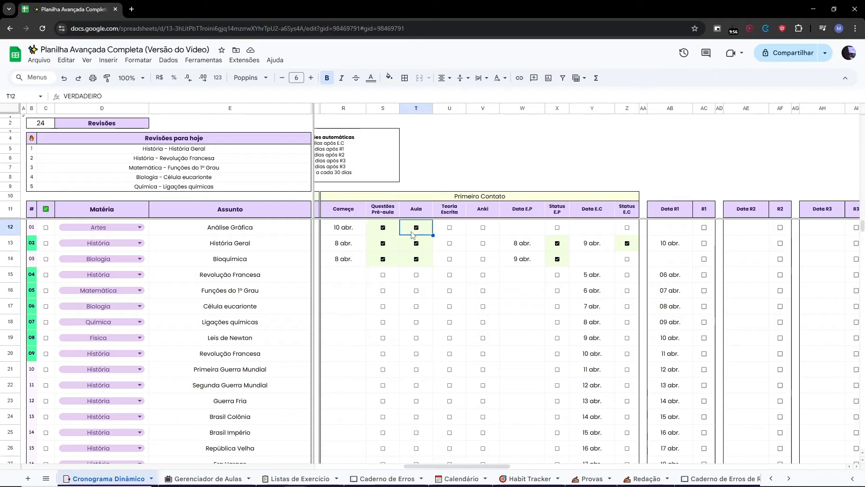
left_click(416, 230)
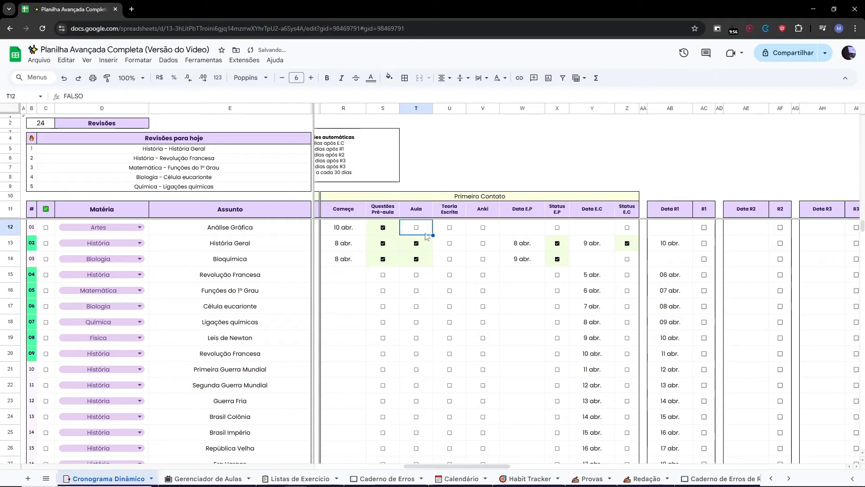
left_click(449, 228)
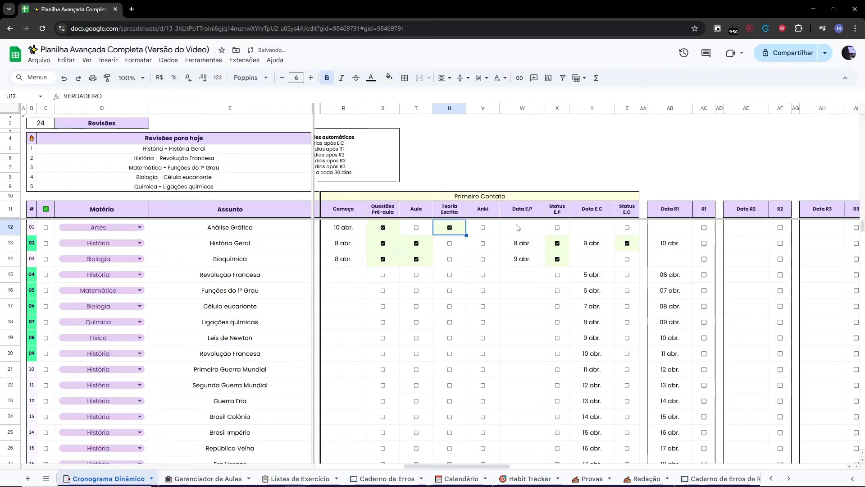
Set the Análise Gráfica row's Data E.P to 11 April 2025 using the date picker.
left_click_drag(520, 212, 555, 211)
left_click(597, 213)
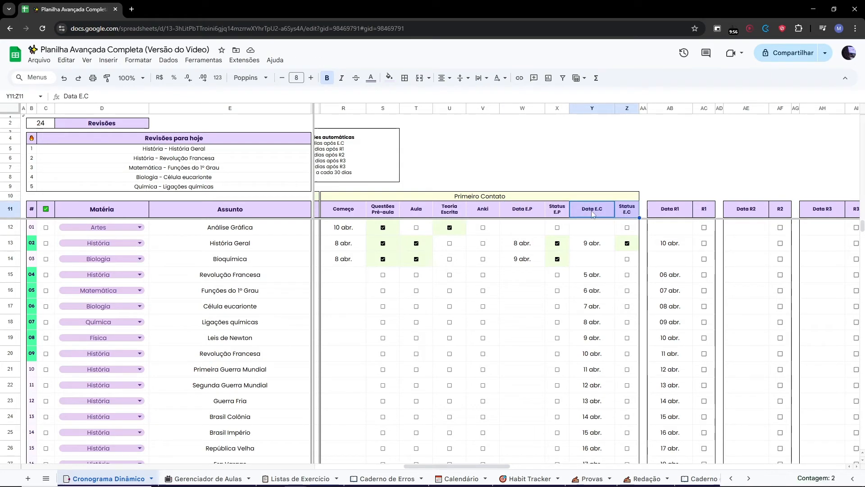
left_click(521, 208)
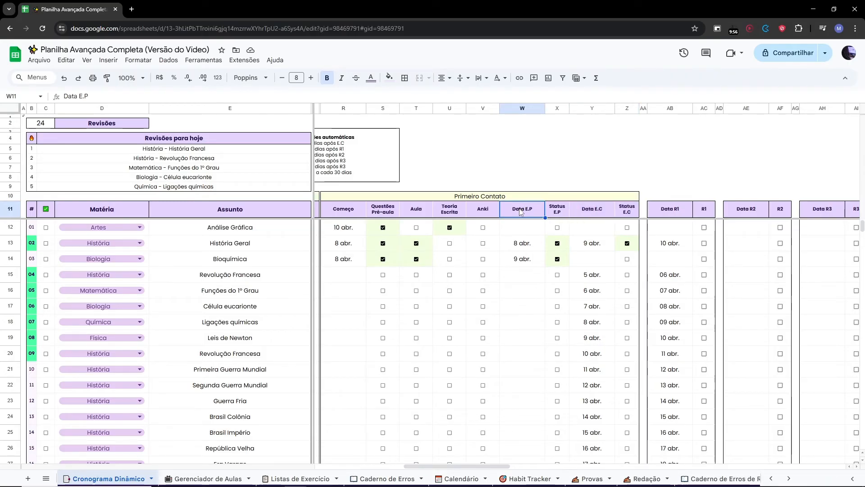
double_click(519, 227)
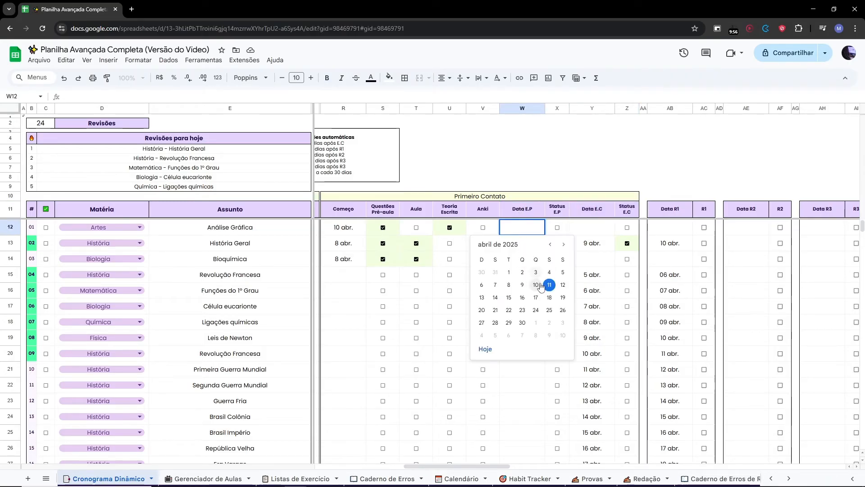
left_click(548, 284)
double_click(592, 227)
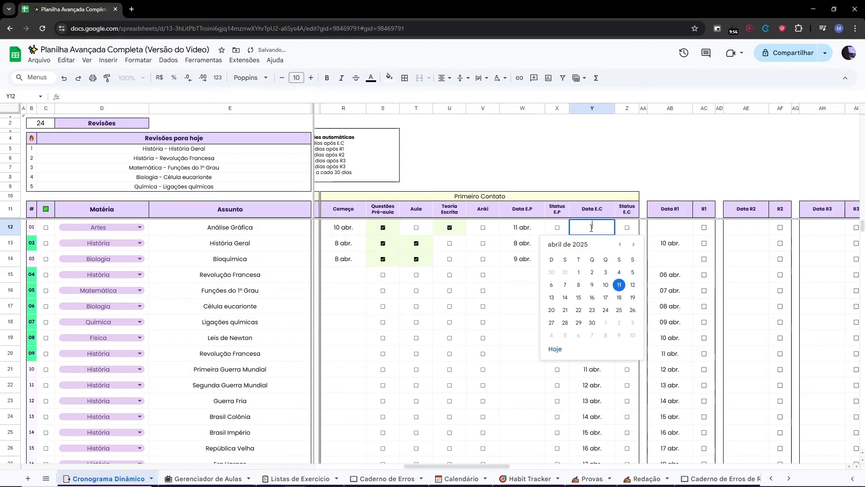
left_click(589, 217)
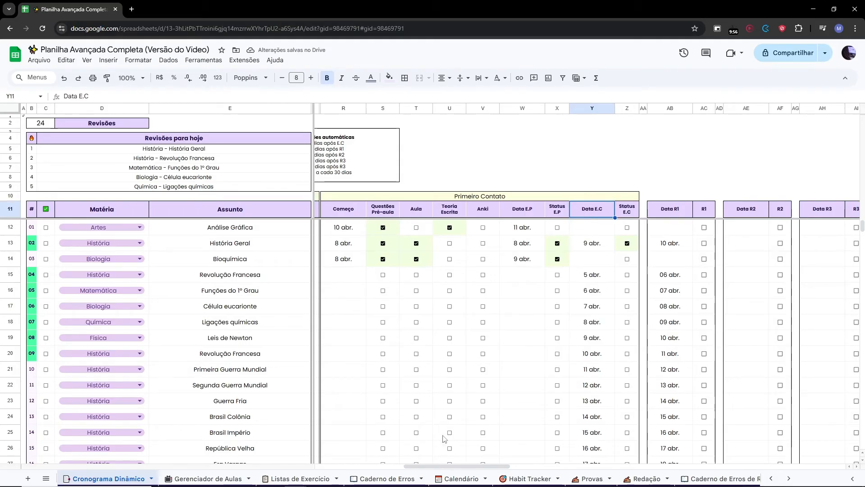
Set the Análise Gráfica row's Data E.C to 11 April and tick its Status E.C and Status E.P boxes.
left_click_drag(475, 465, 477, 466)
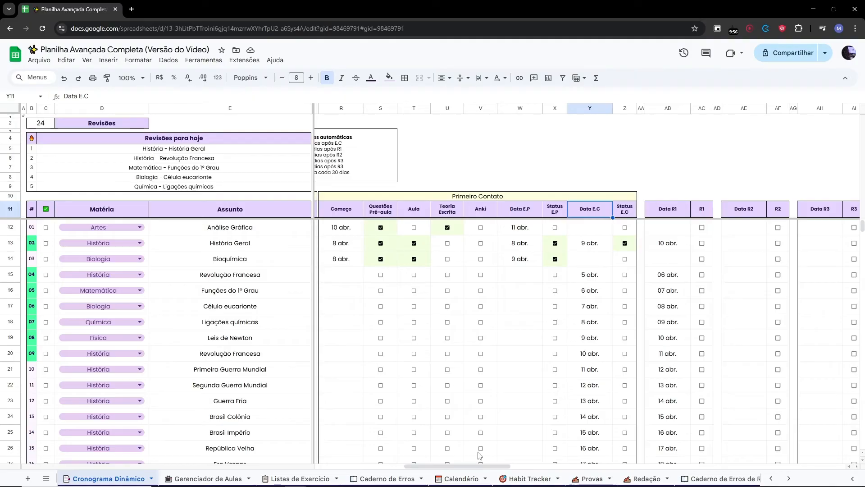
double_click(592, 231)
left_click(617, 285)
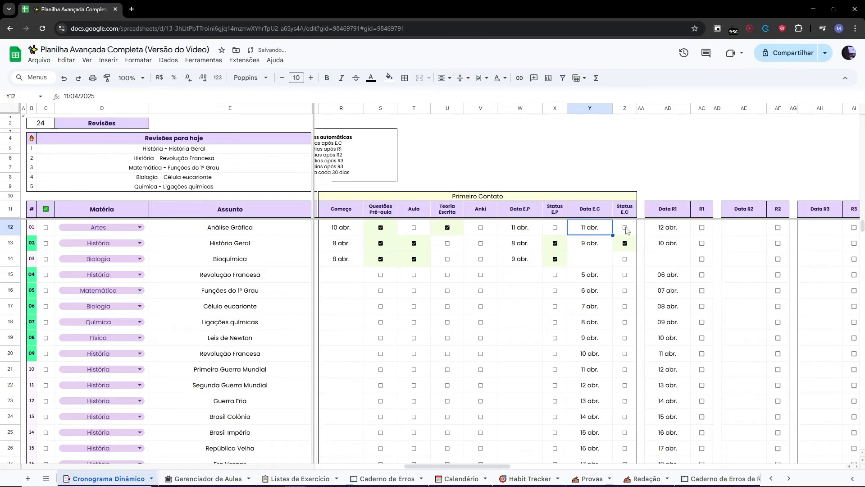
left_click(625, 227)
left_click(555, 228)
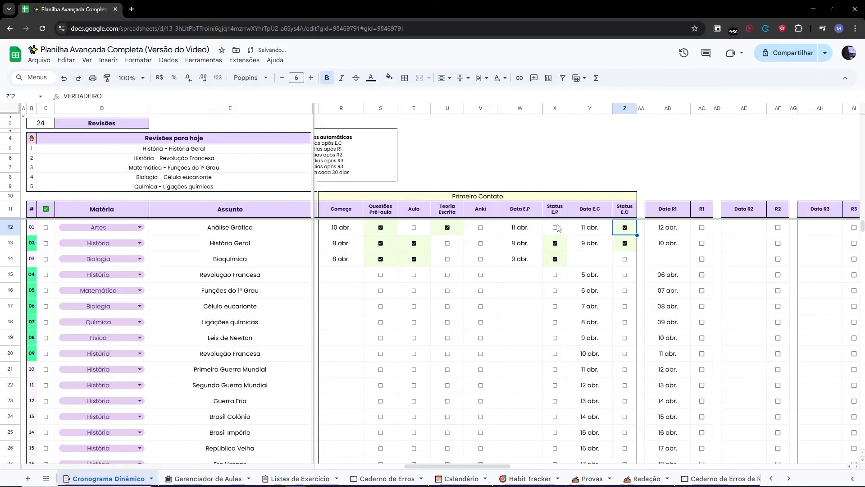
Tick revisions R1 through R6 as done for the Análise Gráfica row.
left_click_drag(494, 466, 552, 473)
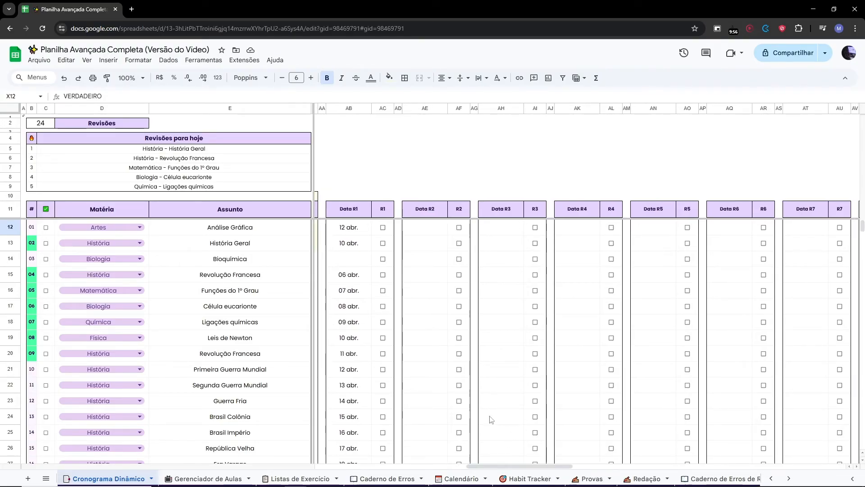
left_click(383, 227)
left_click(458, 227)
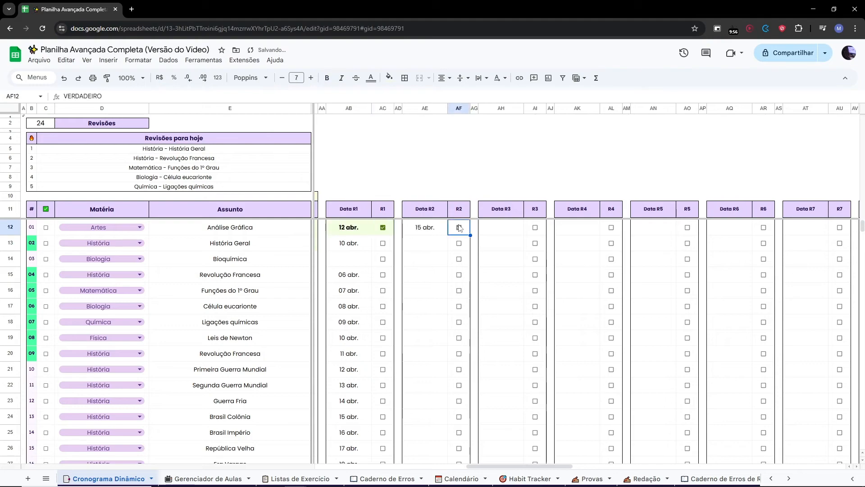
left_click(540, 229)
left_click(536, 228)
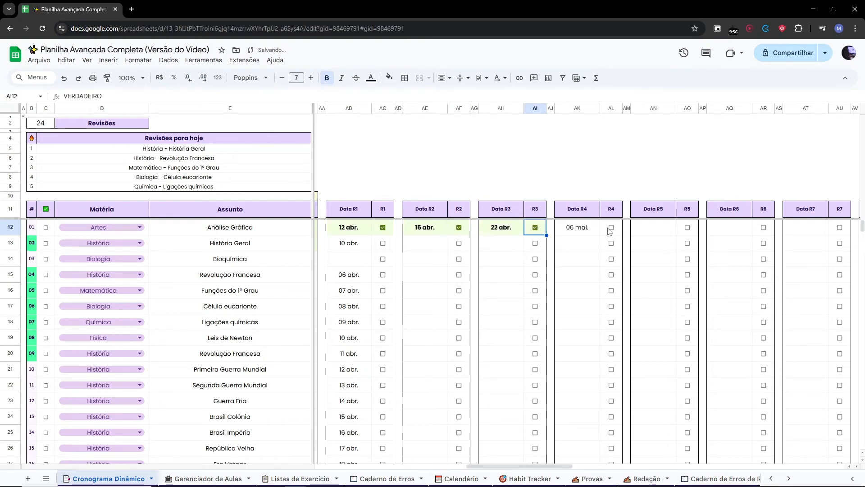
left_click(611, 228)
left_click(688, 228)
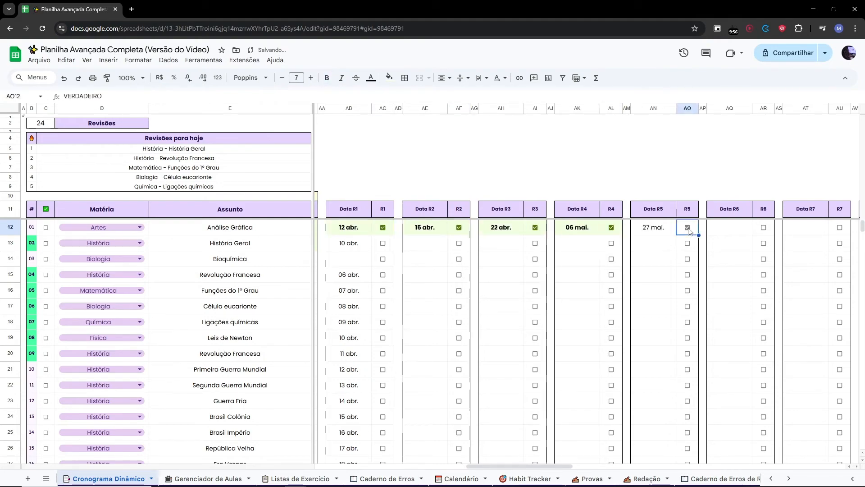
left_click(763, 227)
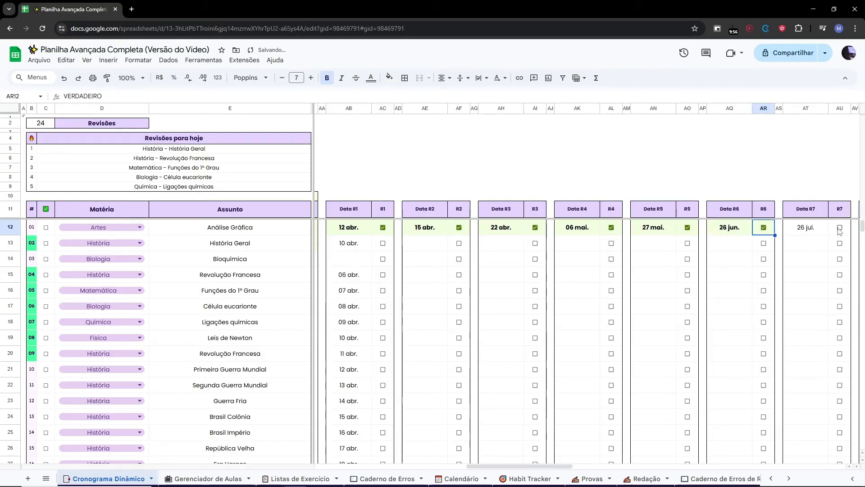
left_click_drag(548, 464, 390, 463)
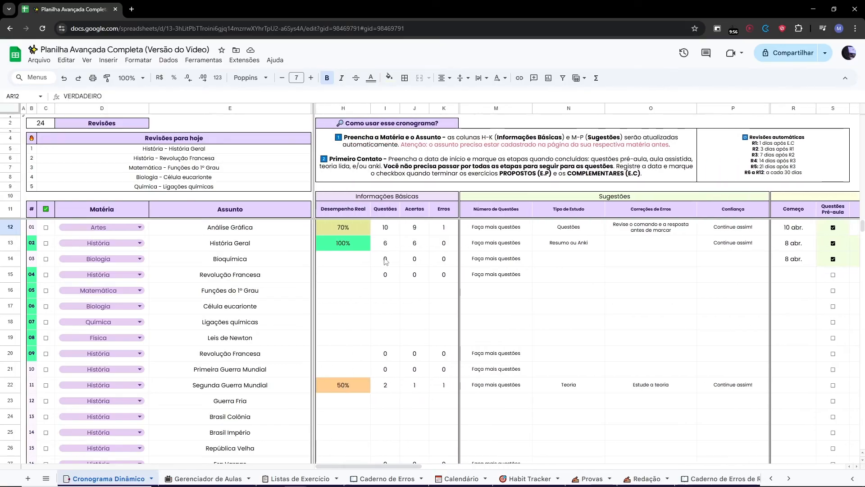
Tick the Anki stage for the Análise Gráfica row.
left_click_drag(403, 468, 451, 474)
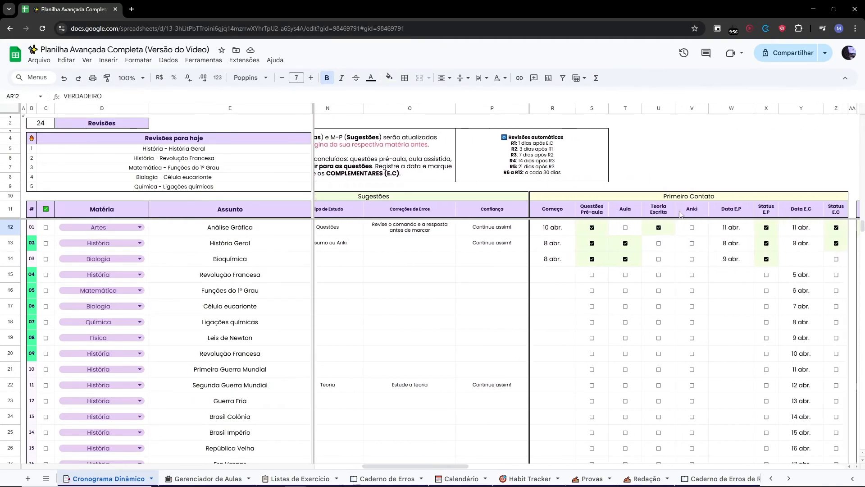
left_click(693, 228)
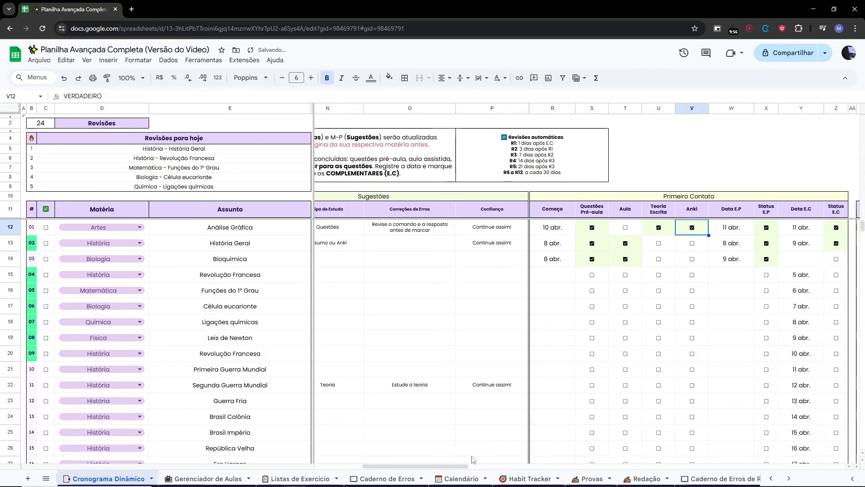
scroll(693, 231, "right", 10)
scroll(533, 232, "right", 1)
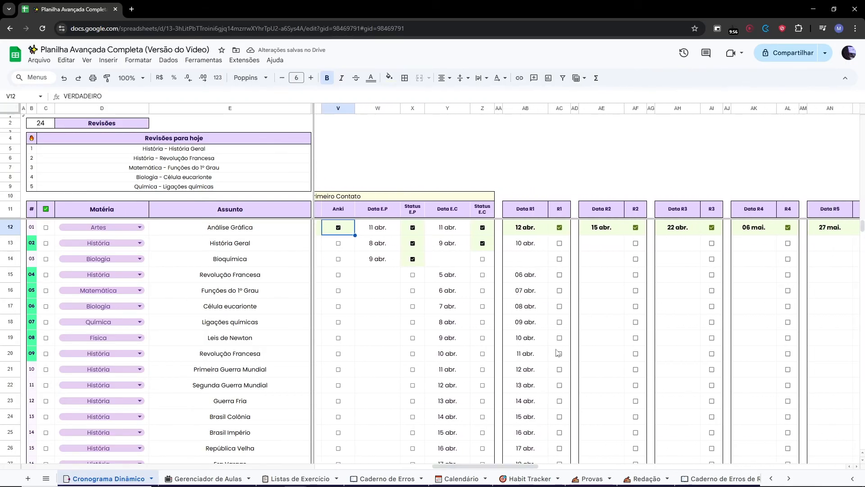
Try setting the Análise Gráfica row's Data R2 to 15 April with the date picker and toggling its R2 checkbox.
double_click(597, 226)
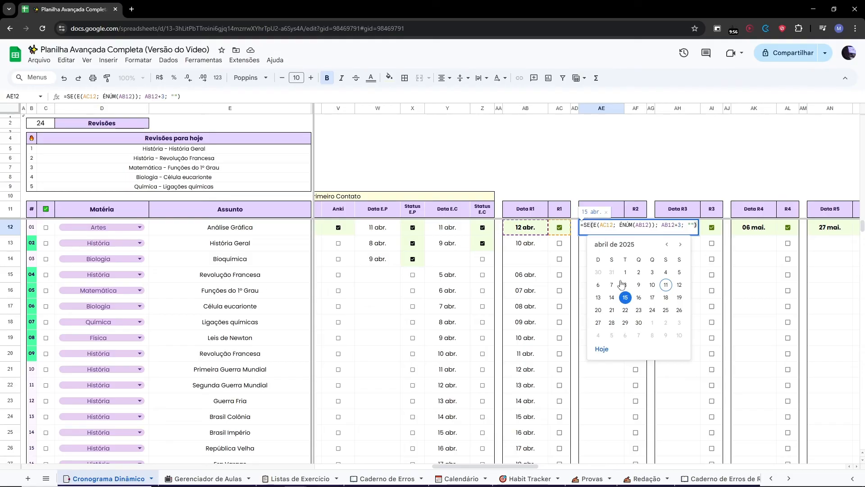
left_click(626, 298)
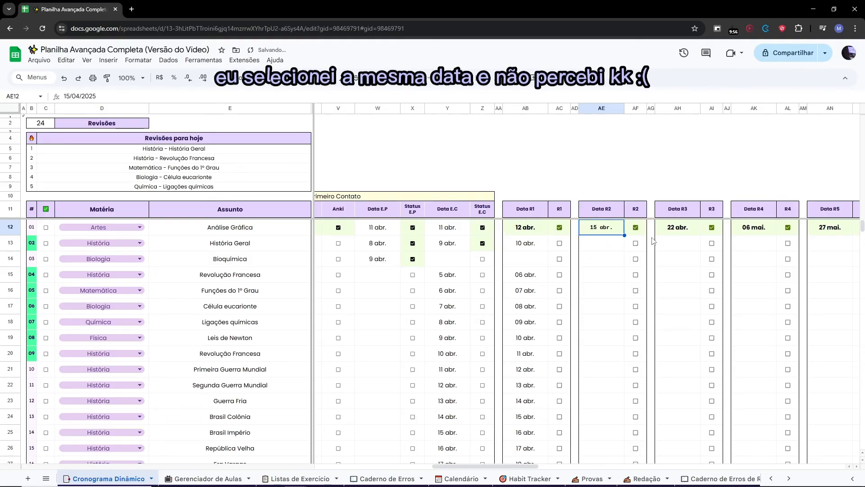
left_click(635, 228)
left_click(636, 228)
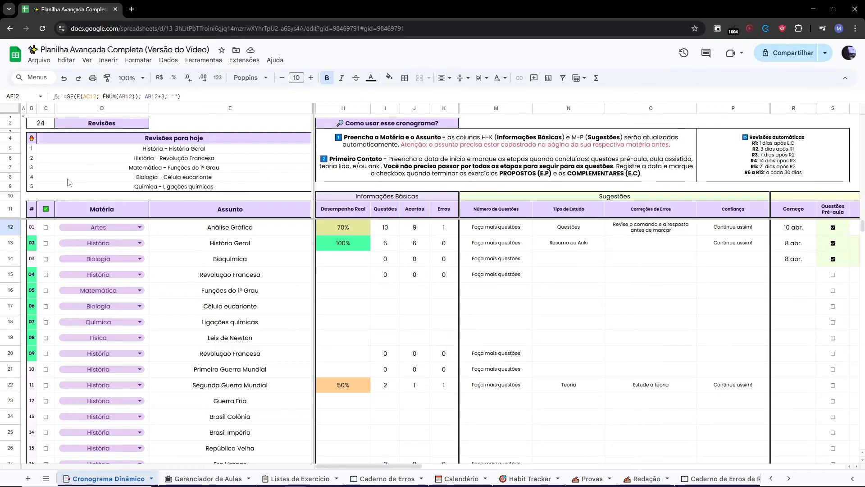
Examine the Revisões count formula, the Revisões para hoje list and the highlighted topic numbers.
left_click(30, 124)
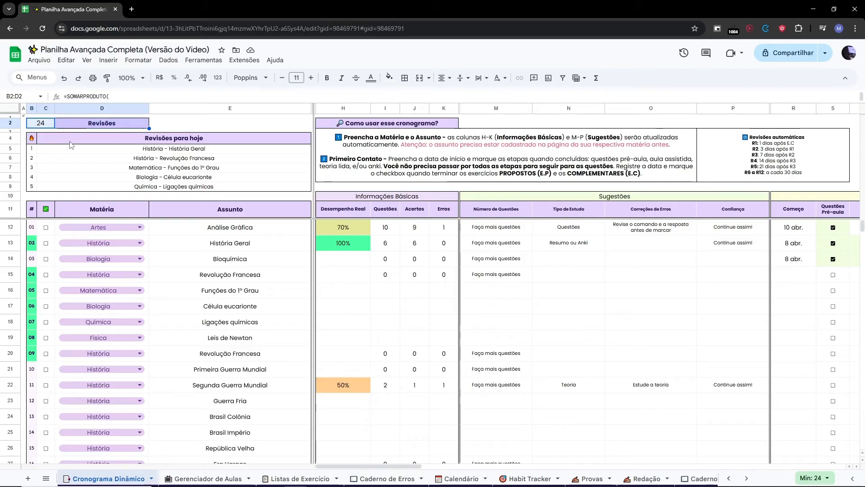
left_click_drag(32, 139, 186, 188)
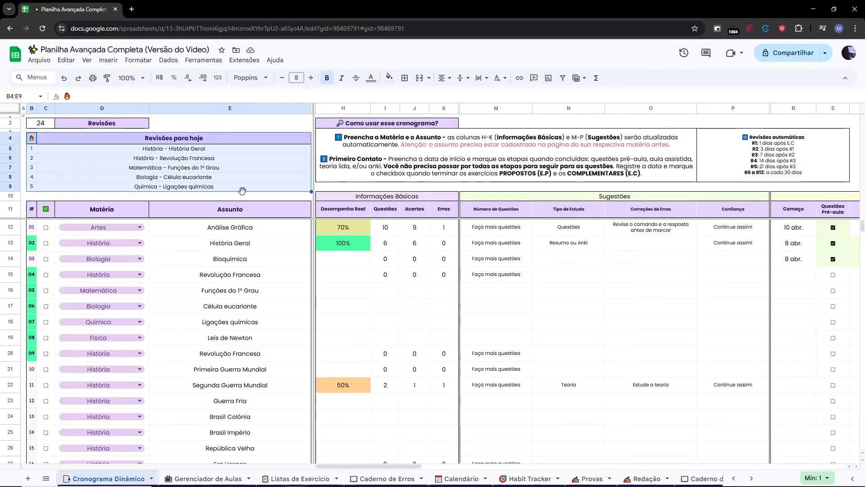
left_click(197, 326)
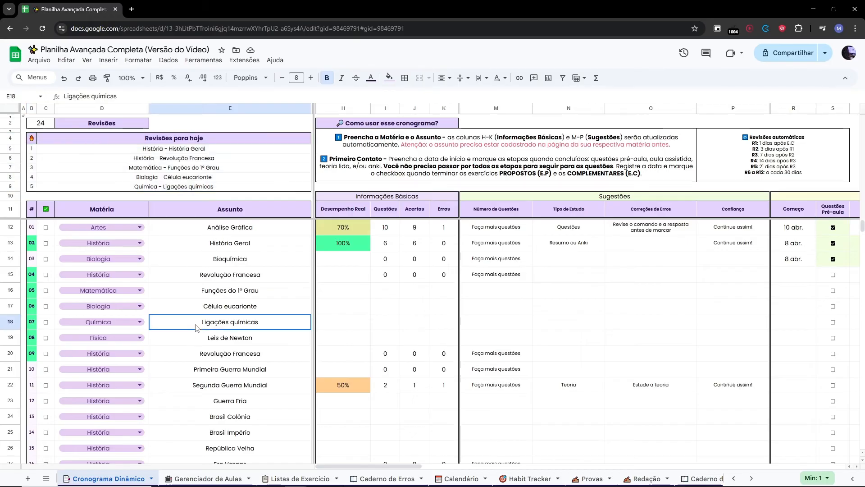
left_click(32, 280)
left_click_drag(32, 284, 32, 355)
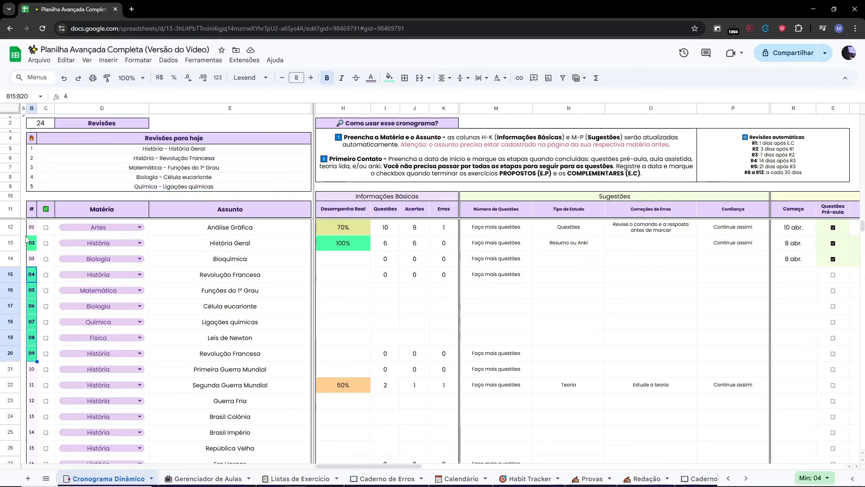
left_click_drag(32, 246, 34, 353)
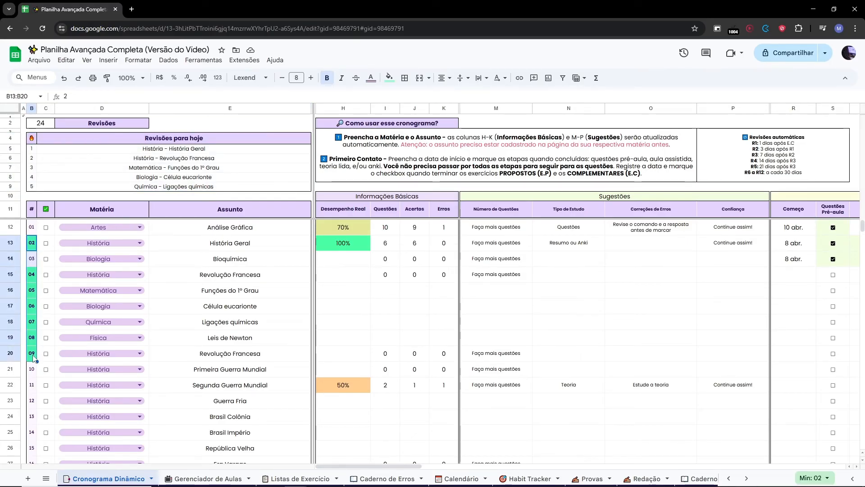
left_click(257, 348)
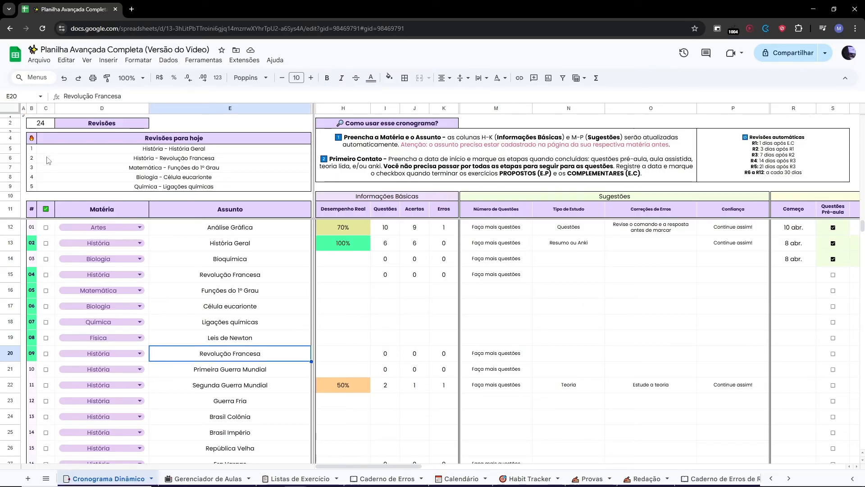
Open the Gerenciador de Aulas sheet through the Acesso Rápido quick links.
left_click(54, 130)
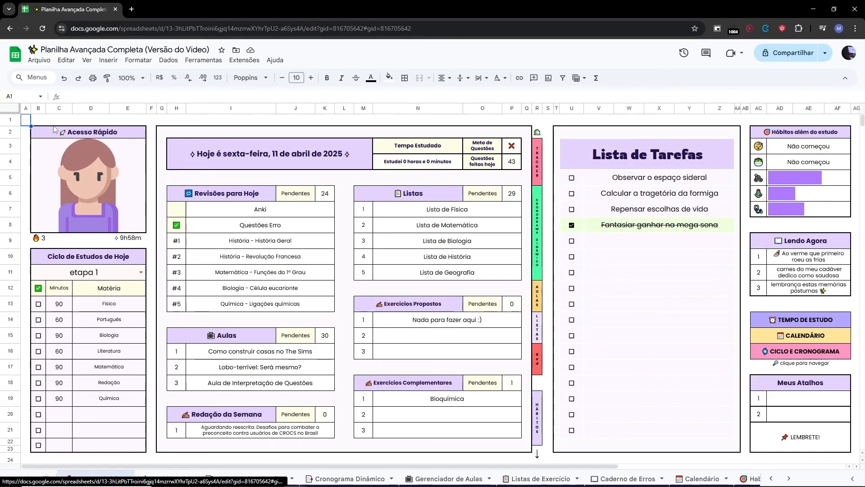
left_click(538, 301)
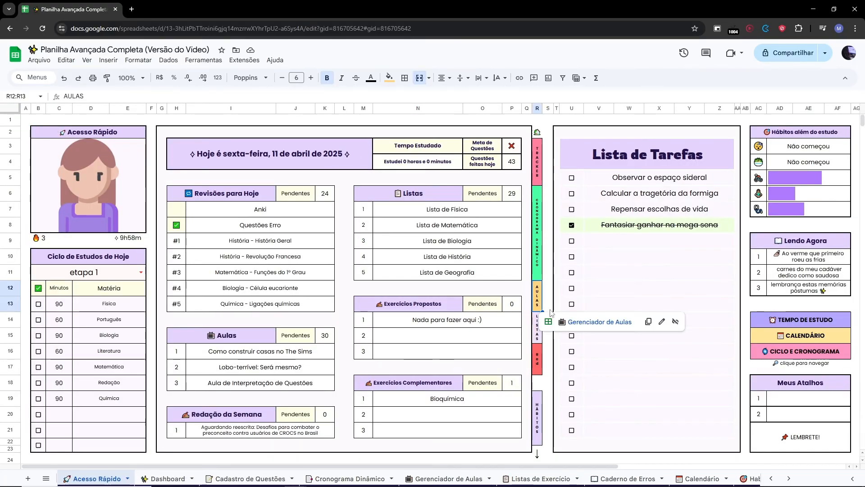
left_click(599, 322)
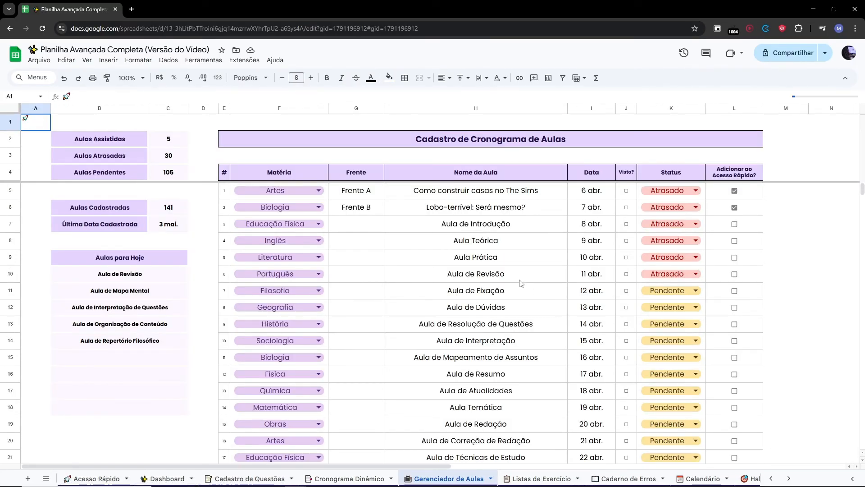
left_click(497, 229)
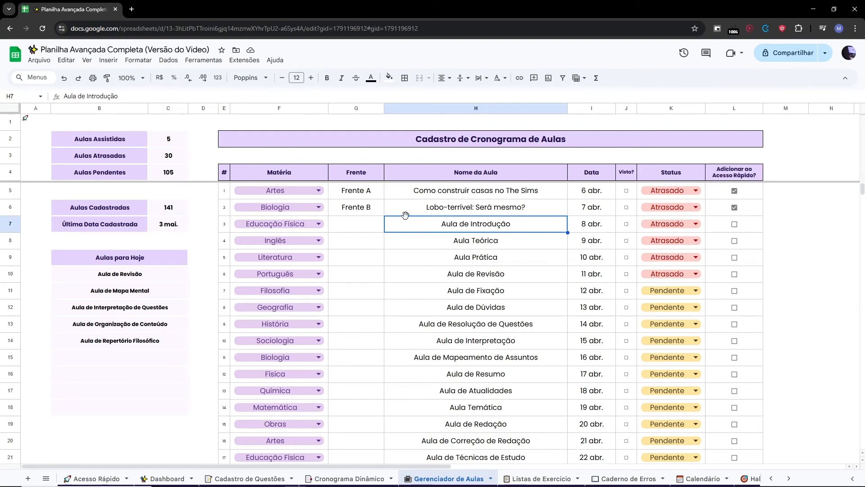
Tick Visto for lessons 1 through 20 in the Cadastro de Cronograma de Aulas list.
left_click(626, 191)
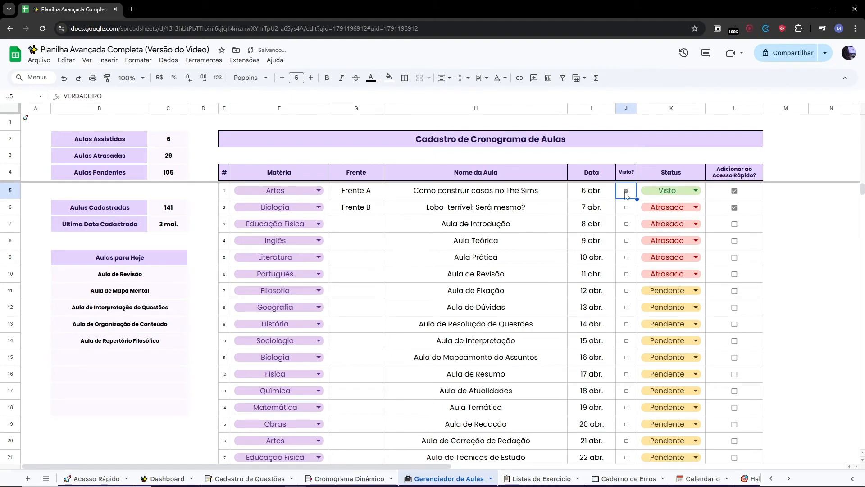
left_click(627, 208)
left_click(626, 224)
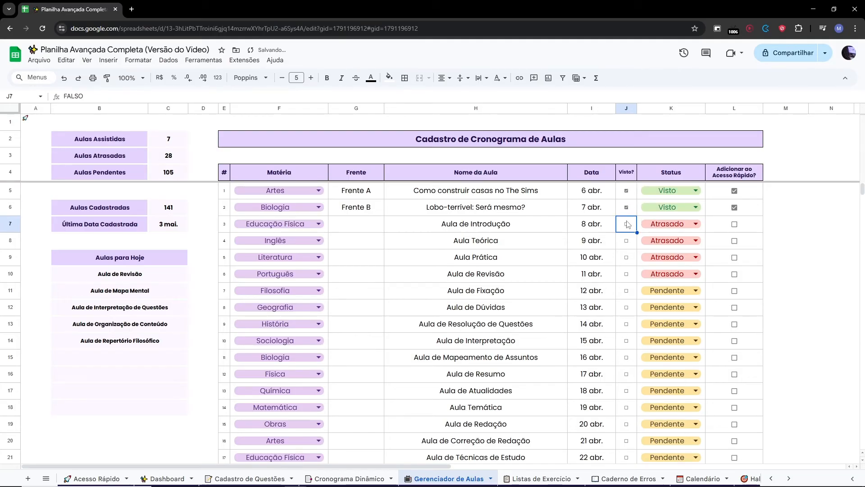
left_click(627, 240)
left_click(626, 257)
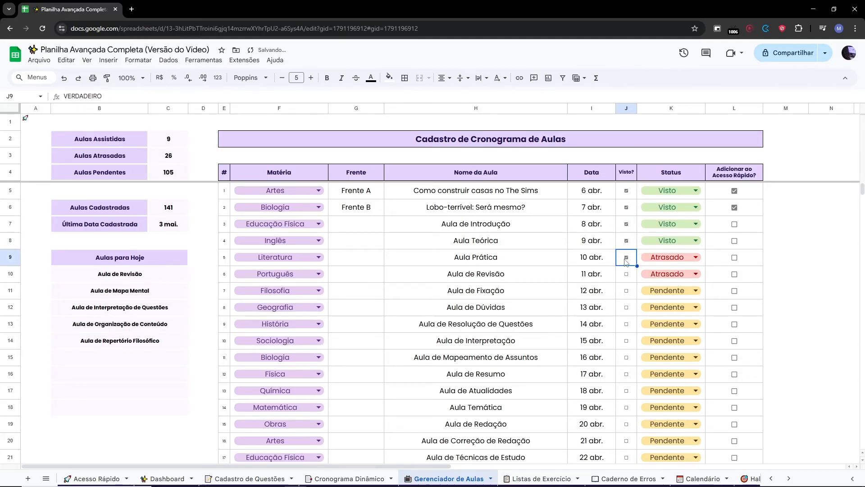
left_click(626, 274)
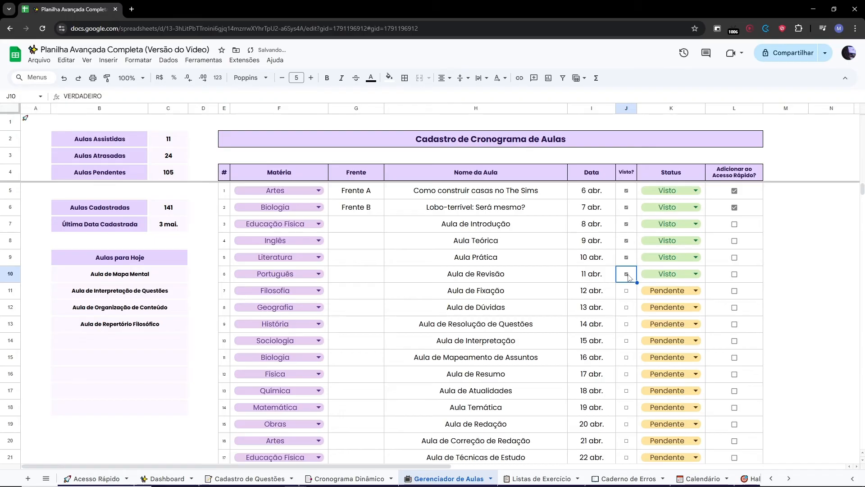
left_click(628, 292)
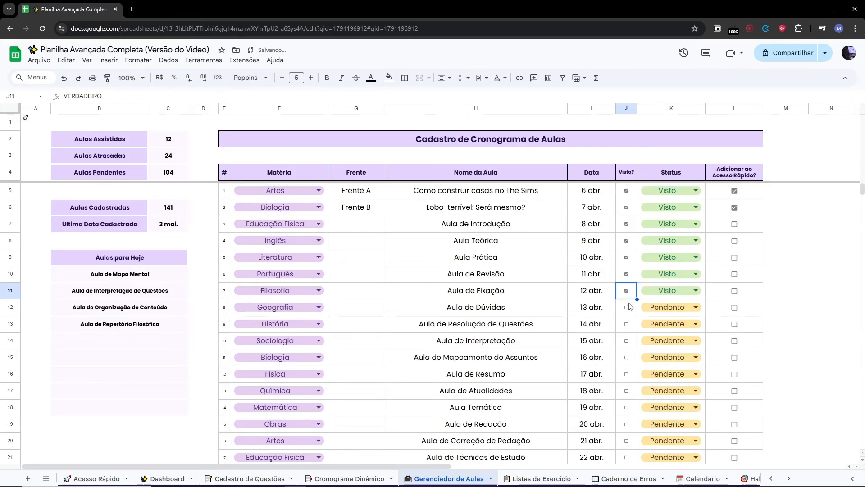
left_click(629, 307)
left_click(626, 324)
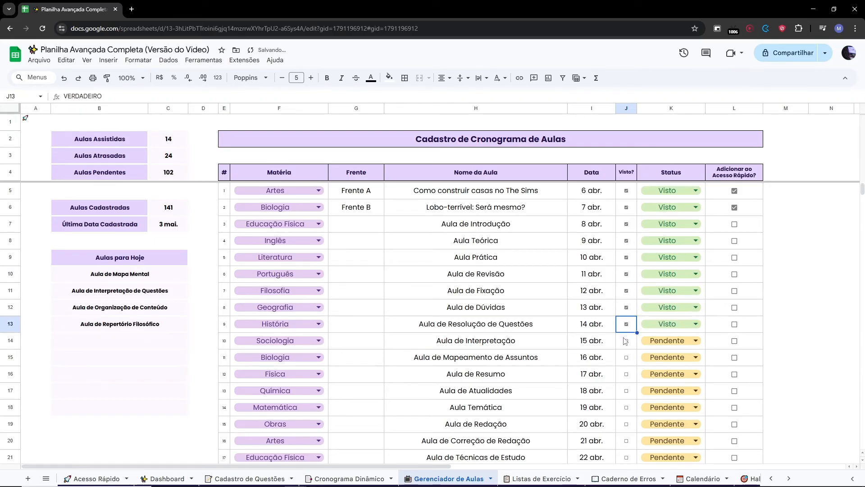
left_click(627, 341)
left_click(626, 357)
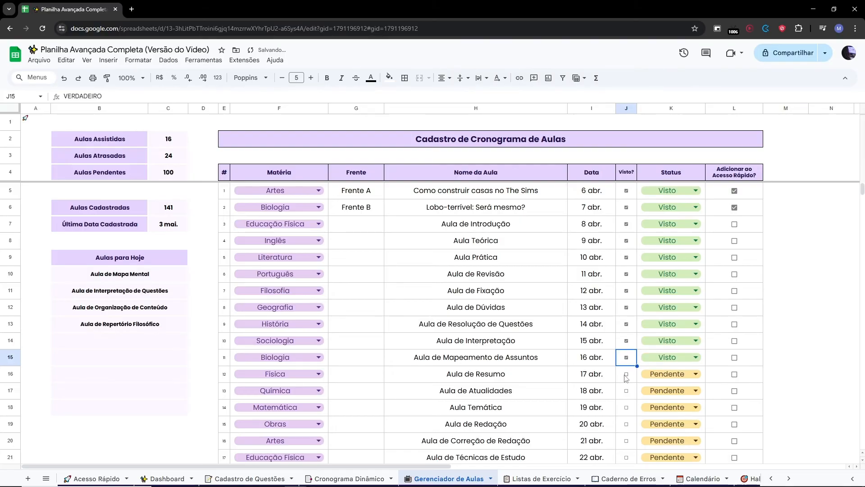
left_click(627, 375)
left_click(628, 391)
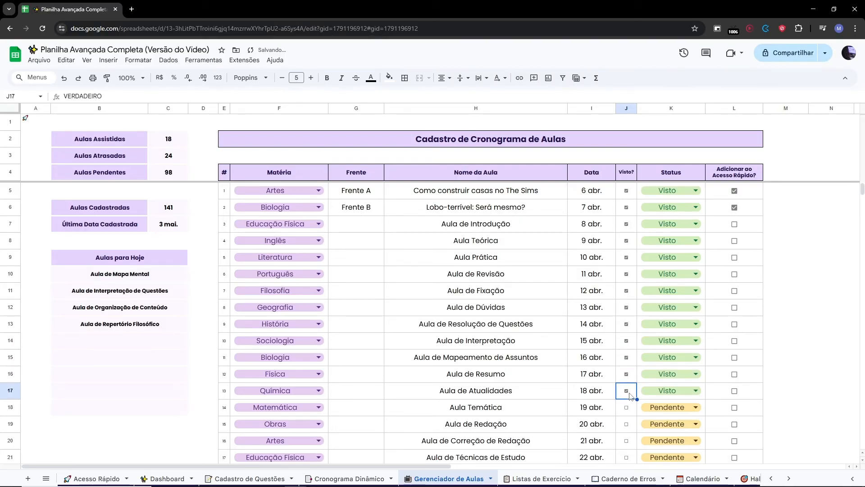
left_click(626, 408)
left_click(626, 425)
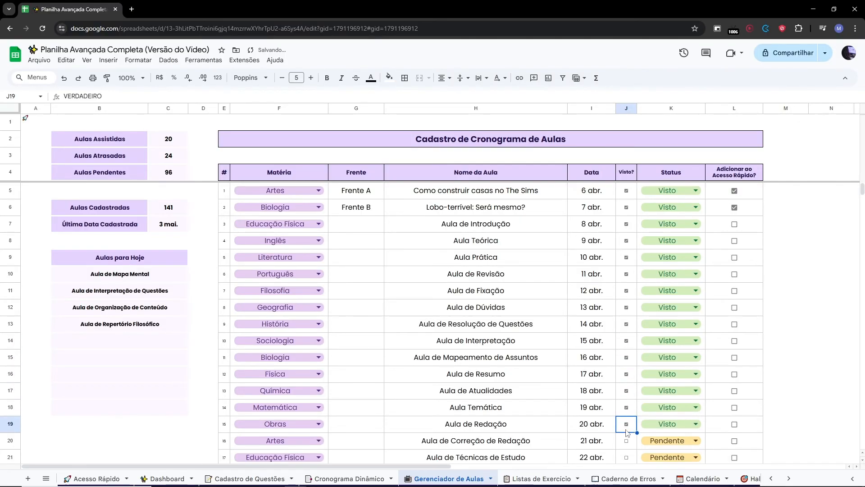
left_click(626, 440)
scroll(631, 370, "down", 2)
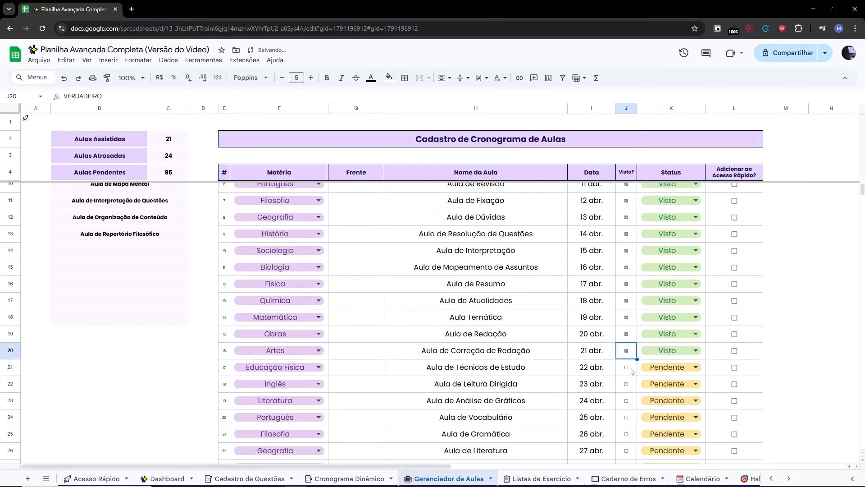
left_click(627, 368)
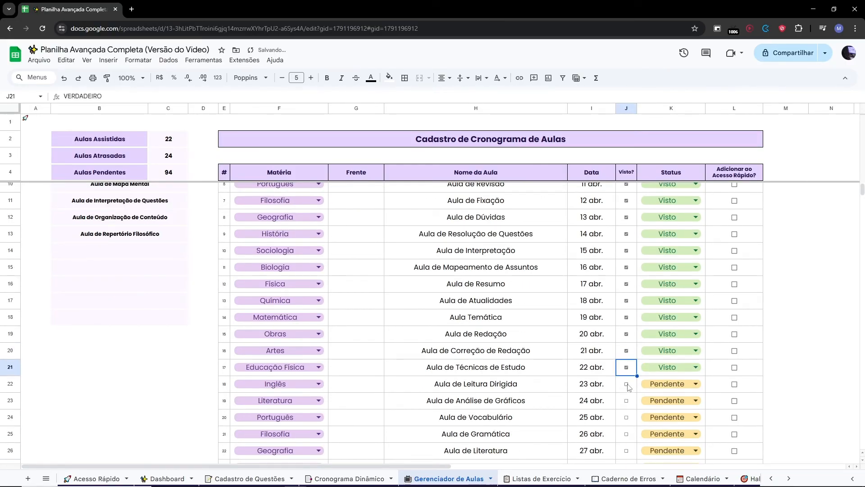
left_click(626, 383)
left_click(626, 400)
left_click(626, 417)
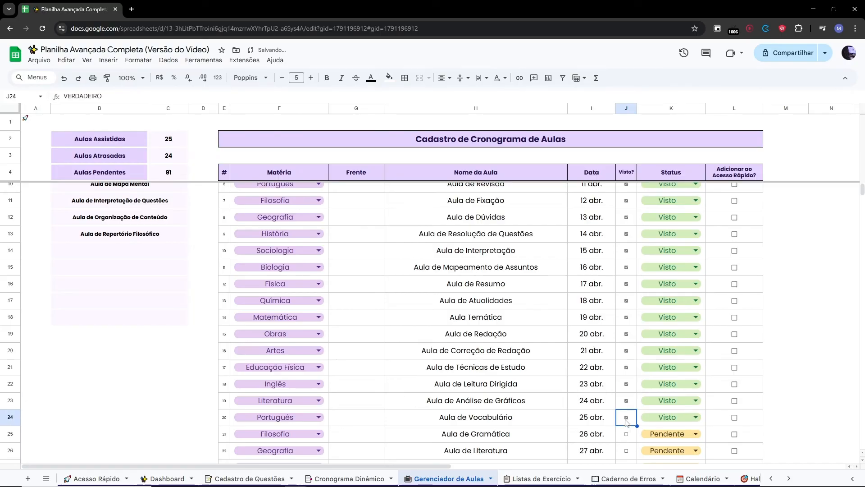
Untick Visto for lesson 1, Como construir casas no The Sims.
scroll(626, 422, "down", 15)
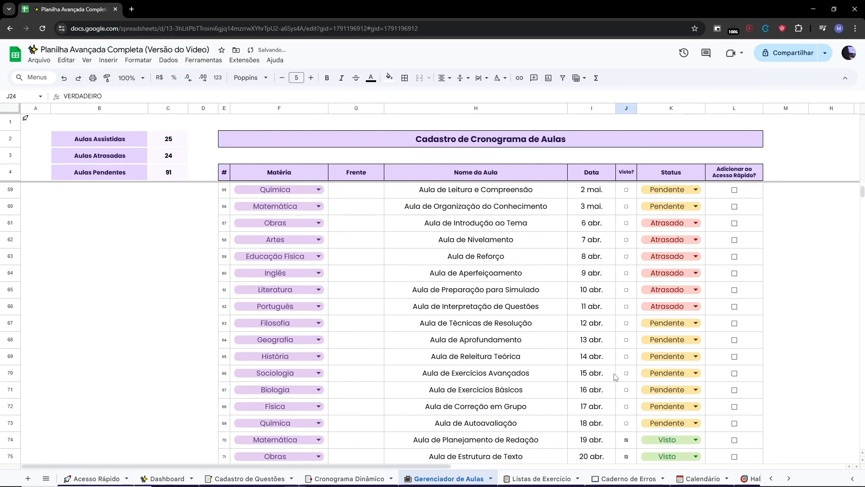
scroll(615, 376, "up", 12)
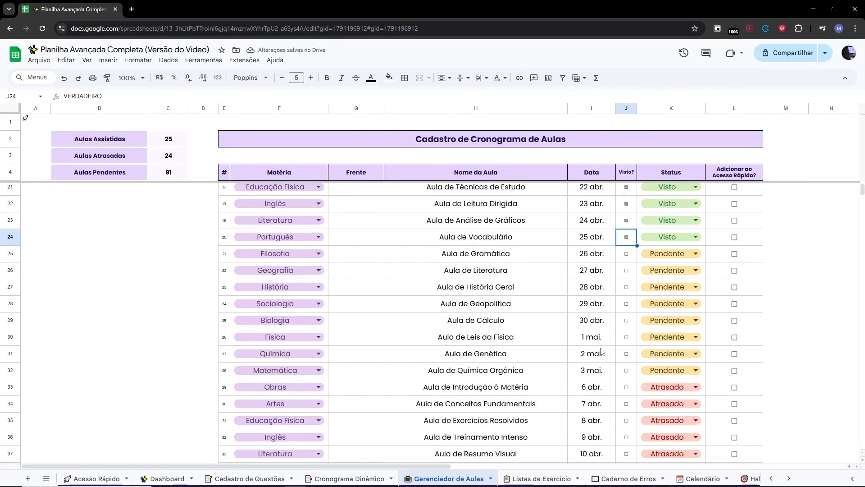
scroll(601, 350, "up", 5)
left_click(627, 190)
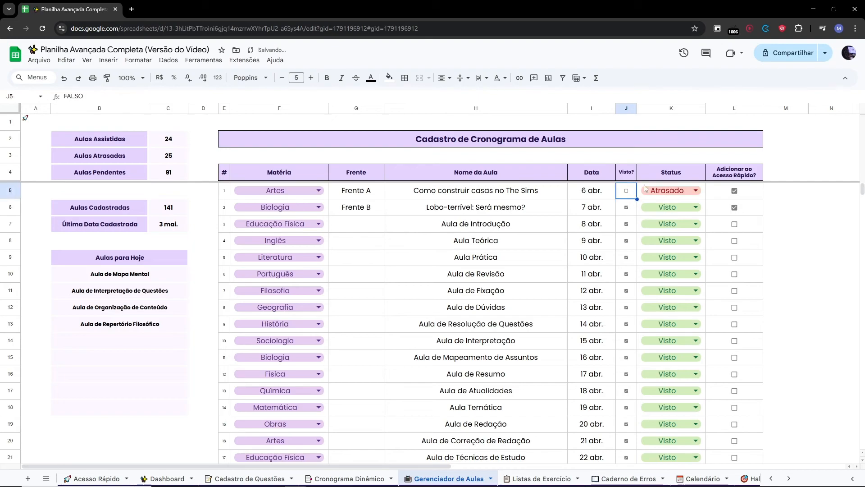
Clear lesson 3's entries in the Cadastro de Cronograma de Aulas and pick Inglês as its Matéria.
scroll(643, 202, "down", 18)
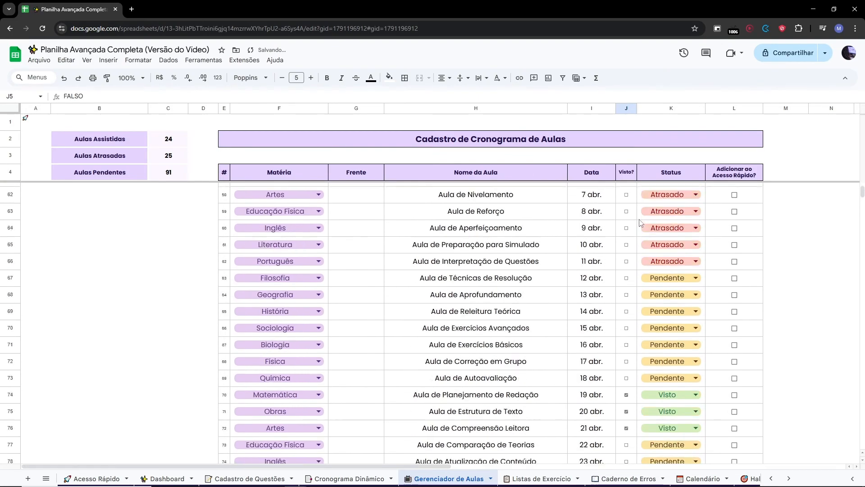
scroll(639, 220, "up", 18)
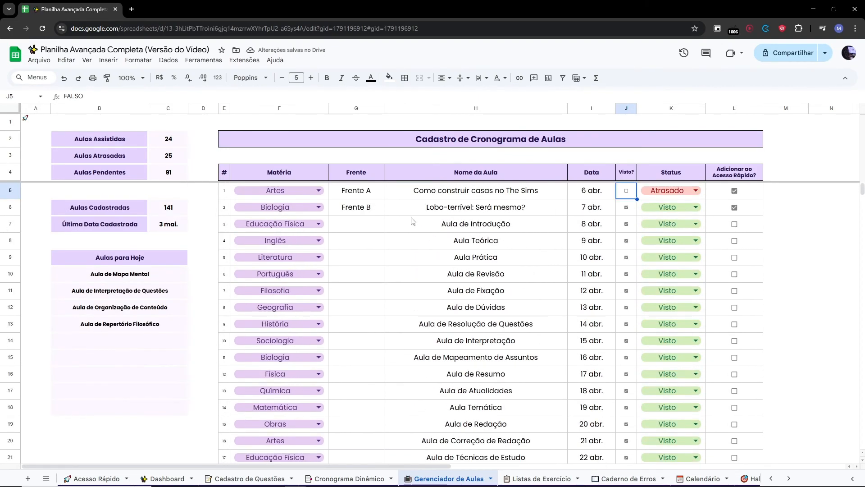
left_click_drag(326, 231, 572, 231)
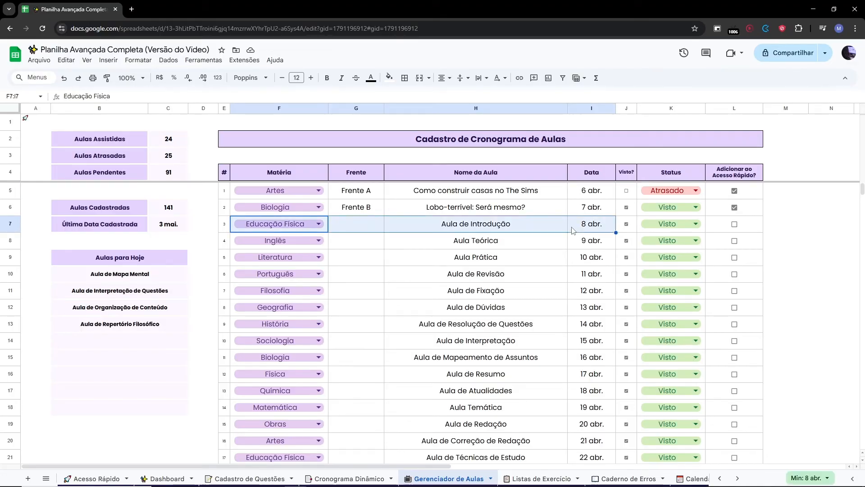
key("Delete")
left_click(308, 231)
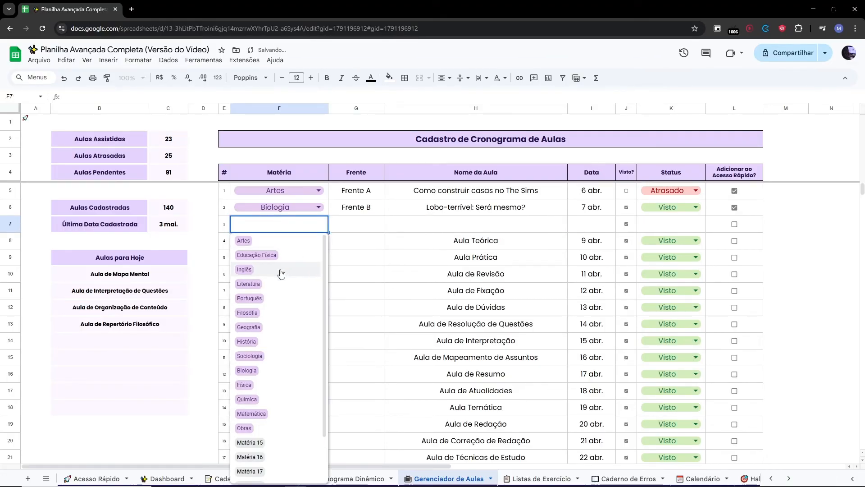
left_click(281, 270)
Enter Frente C, lesson name PopCorn Sinners and date 11 abr. for lesson 3.
left_click(357, 230)
key("Caps_Lock")
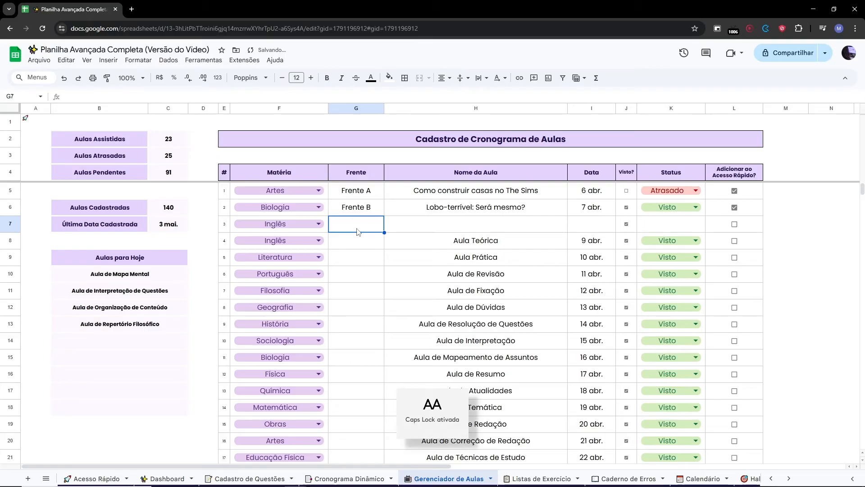
type("C")
key("Tab")
type("PopCorn")
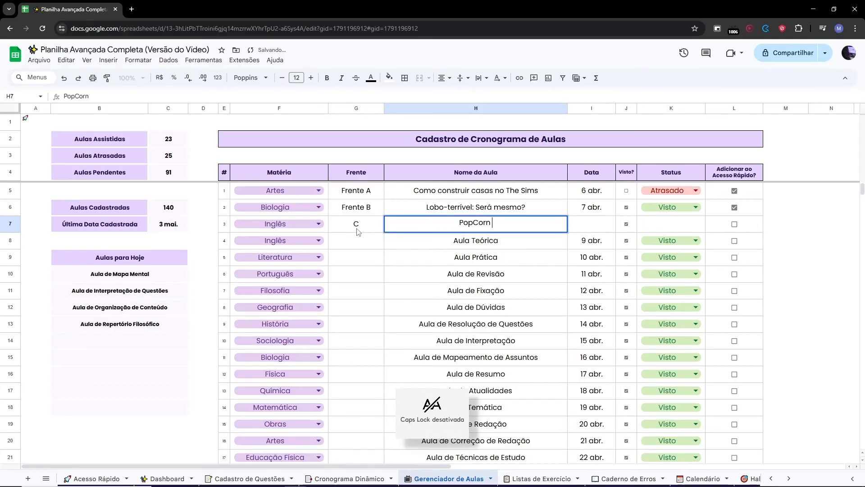
type(" Sinners")
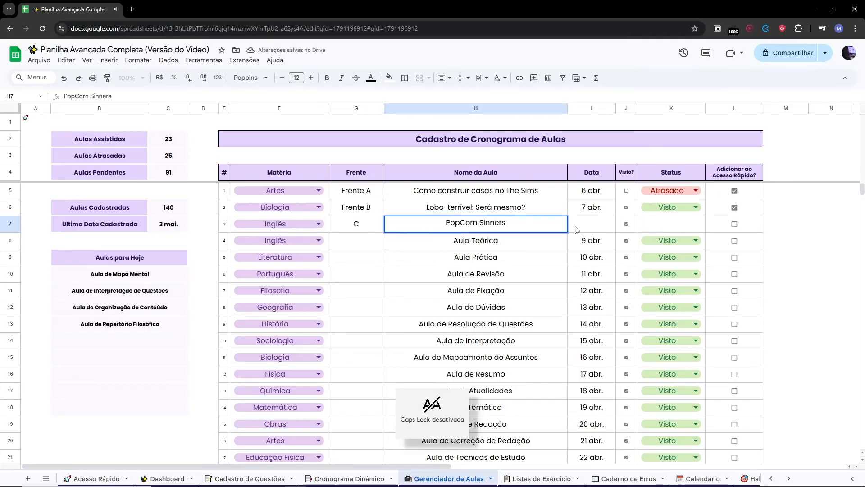
double_click(598, 230)
left_click(608, 284)
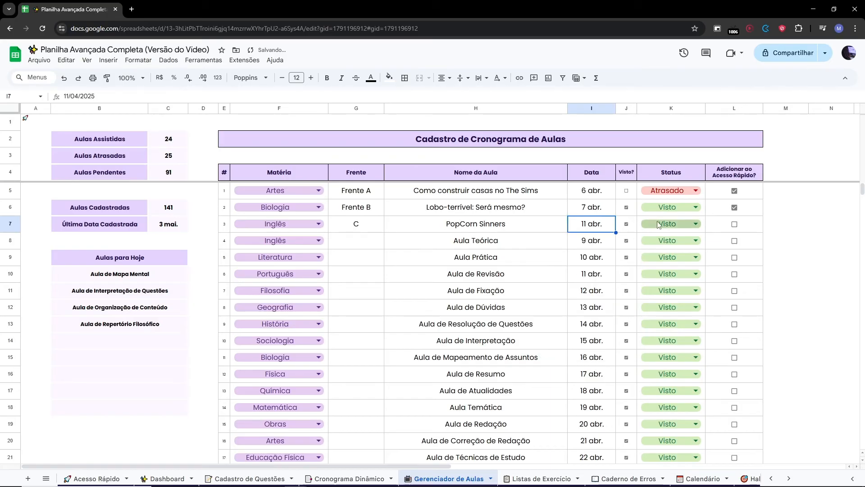
Untick Visto for lesson 3 and toggle its Adicionar ao Acesso Rápido box repeatedly.
left_click(736, 227)
left_click(600, 226)
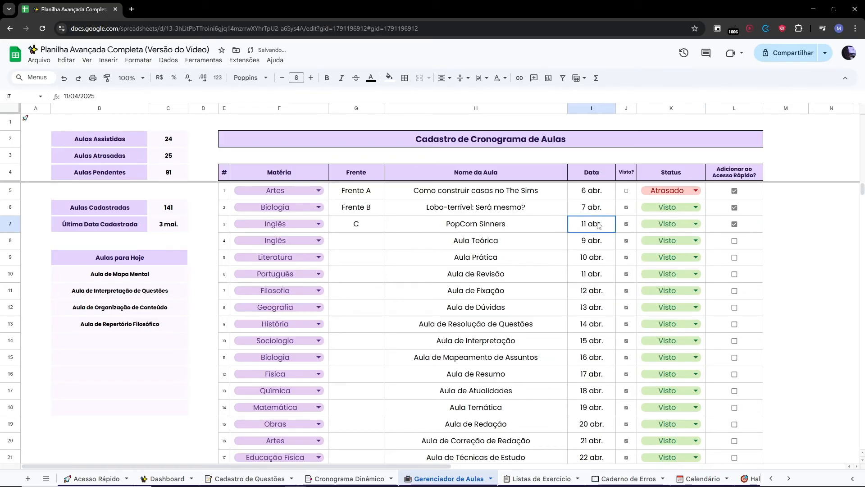
left_click(626, 224)
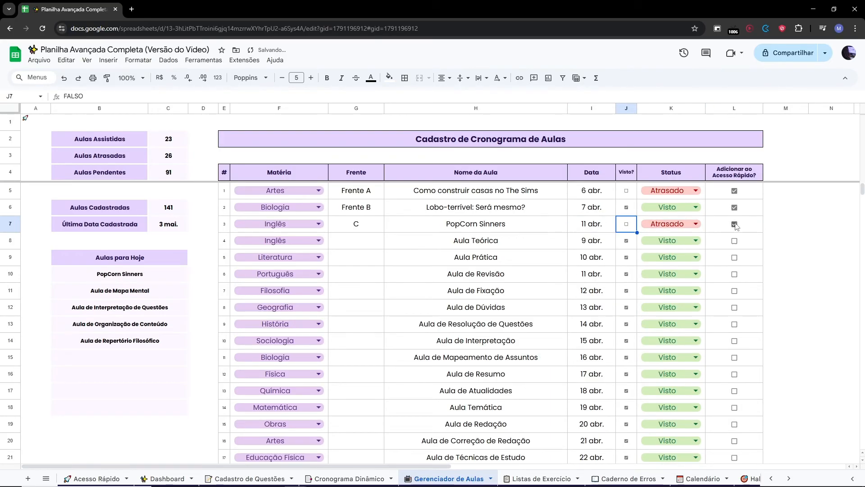
left_click(736, 226)
left_click(736, 225)
left_click(736, 225)
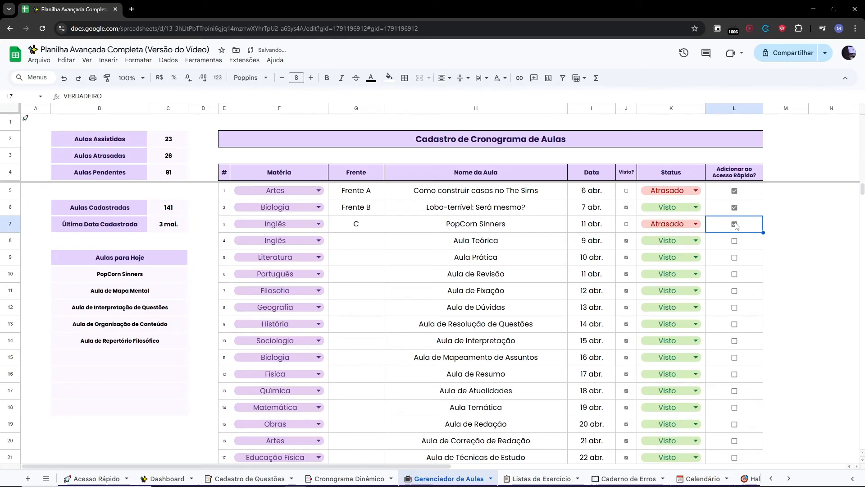
left_click(735, 226)
left_click(736, 225)
left_click(736, 226)
Clear lesson 3's Matéria, Frente, name and date.
left_click_drag(280, 225, 577, 227)
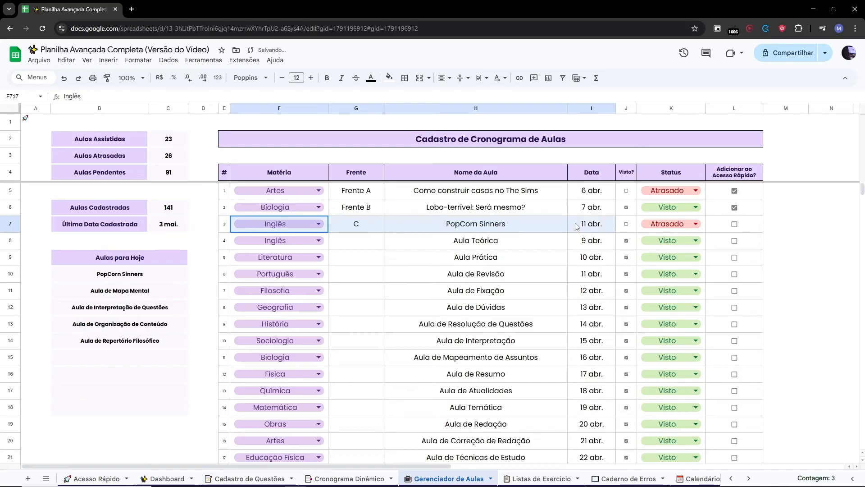
key("Delete")
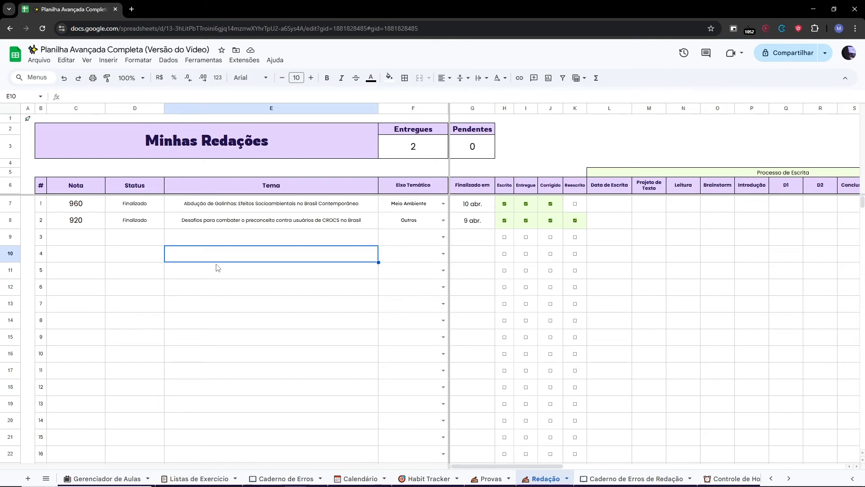
On the Minhas Redações sheet, untick Escrito, Entregue, Corrigido and Reescrito for essay 2.
left_click(61, 109)
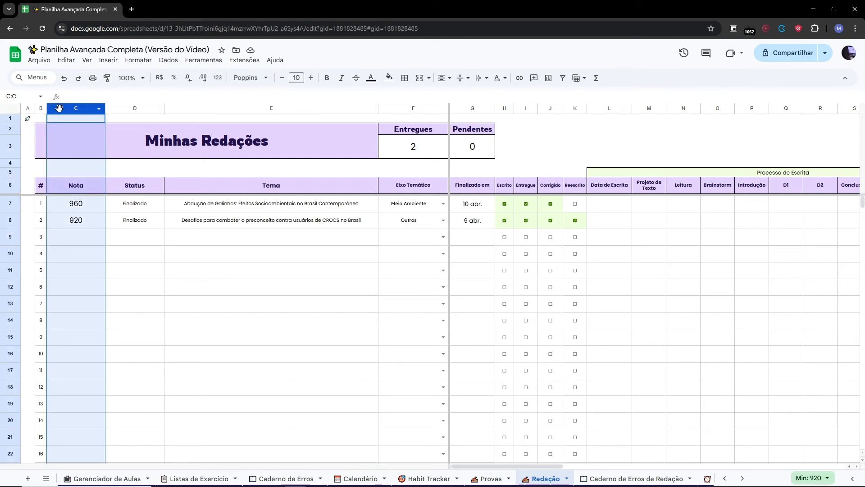
left_click(135, 109)
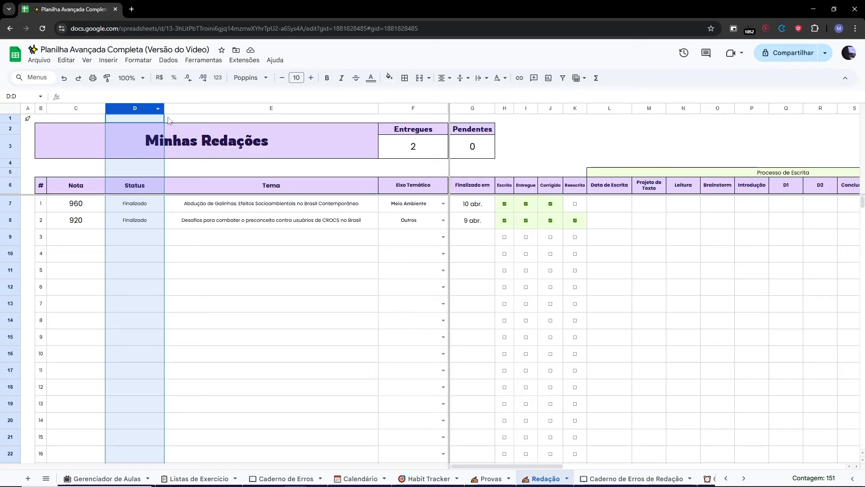
left_click(393, 248)
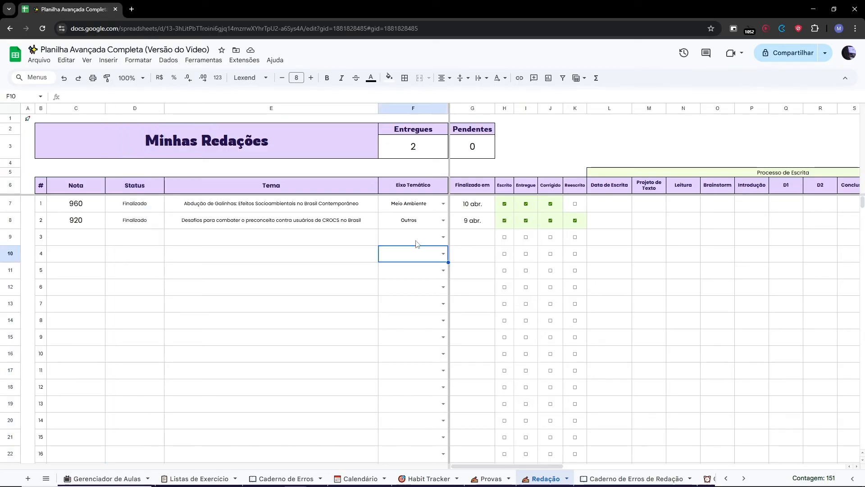
left_click(510, 228)
key("shift+Right")
key("shift+Right")
key("shift+Right")
key("space")
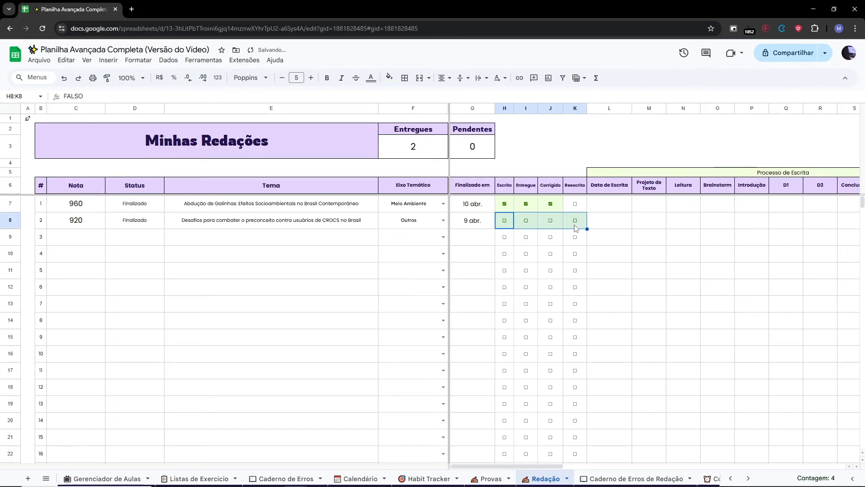
Tick Escrito and Entregue for essay 2.
left_click(505, 221)
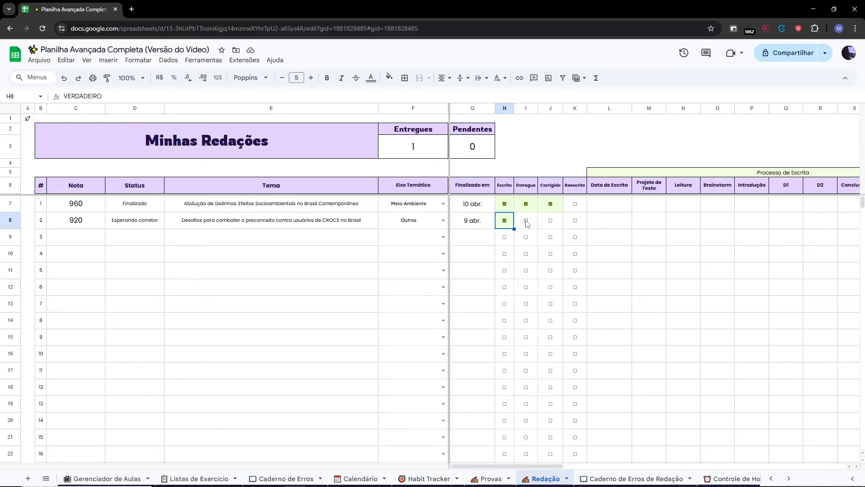
left_click(526, 220)
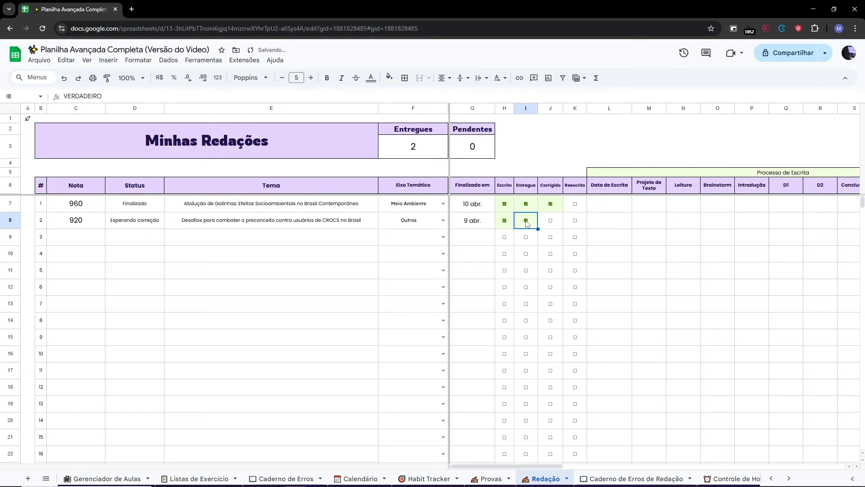
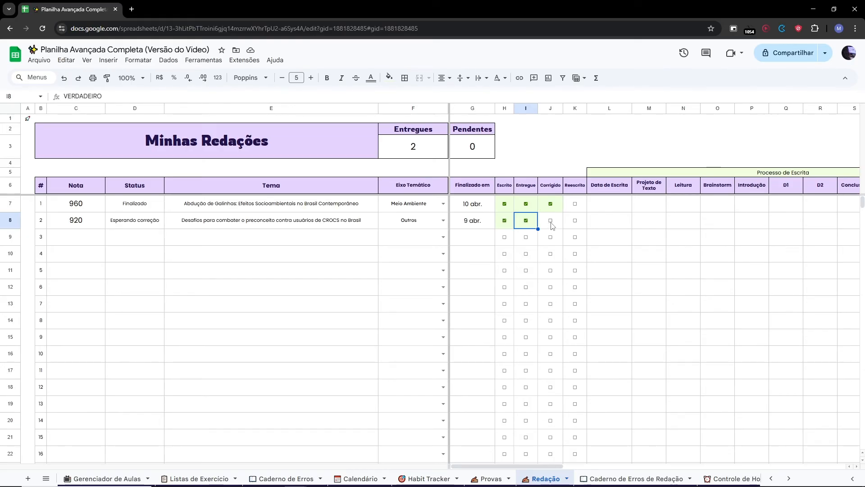
Tick Corrigido and Reescrito for essay 2.
left_click(550, 220)
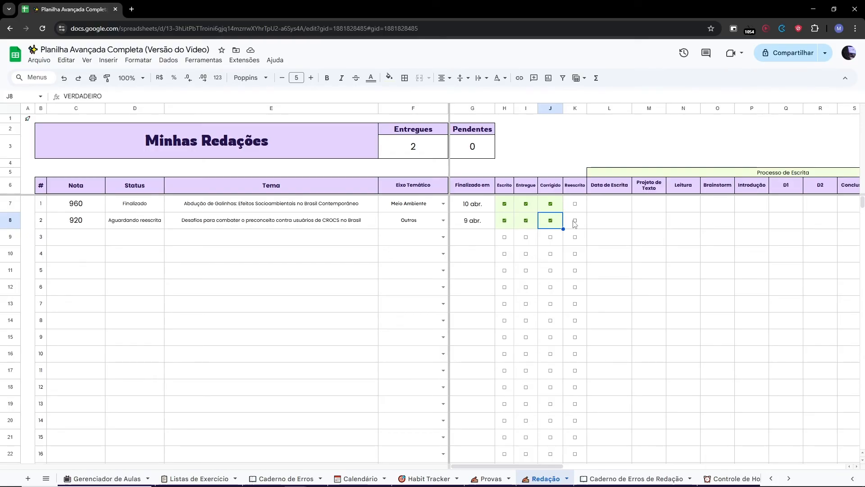
left_click(575, 221)
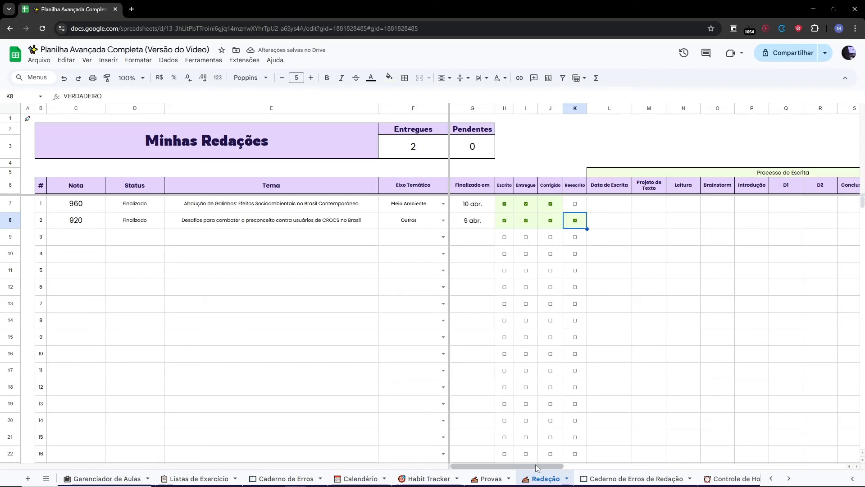
Enter 00:30:00 as essay 1's Projeto de Texto time.
left_click_drag(536, 466, 572, 470)
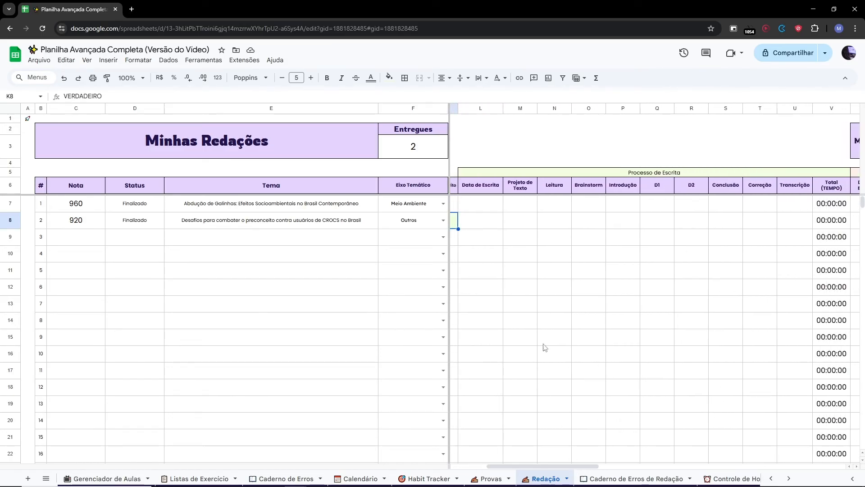
left_click(540, 208)
left_click(526, 208)
type("00:05")
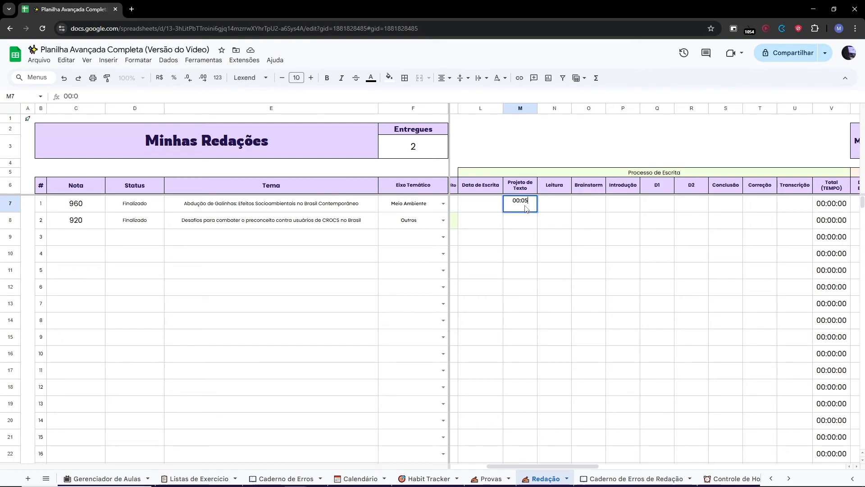
type(":")
key("BackSpace")
key("BackSpace")
key("BackSpace")
type("30:00")
key("Return")
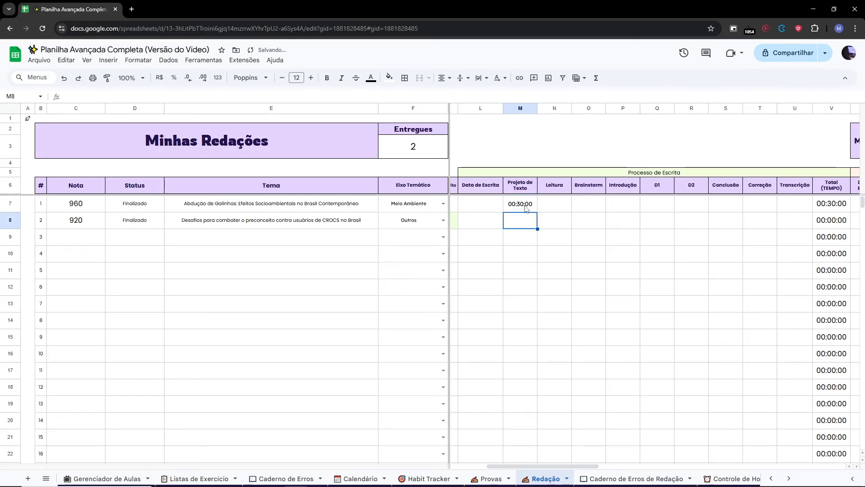
Fill the time down into essay 2's row, then clear both Projeto de Texto cells.
left_click(526, 208)
left_click_drag(536, 211, 521, 223)
left_click(559, 235)
left_click(527, 219)
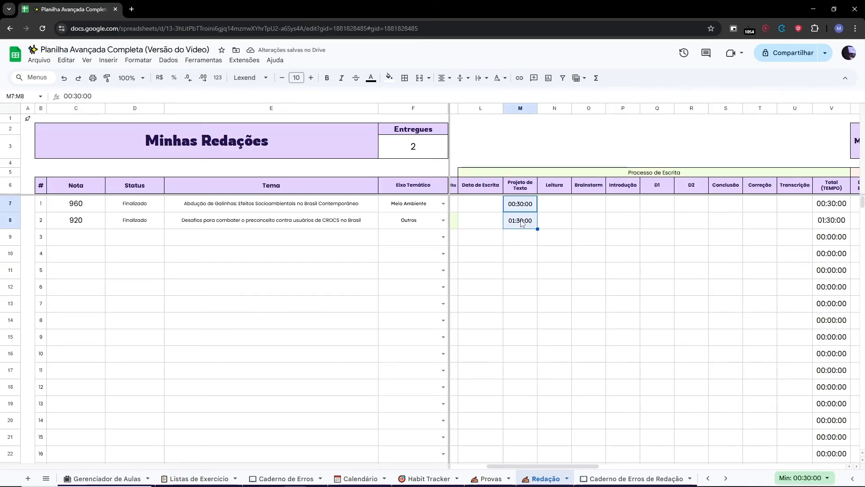
key("Delete")
left_click(632, 272)
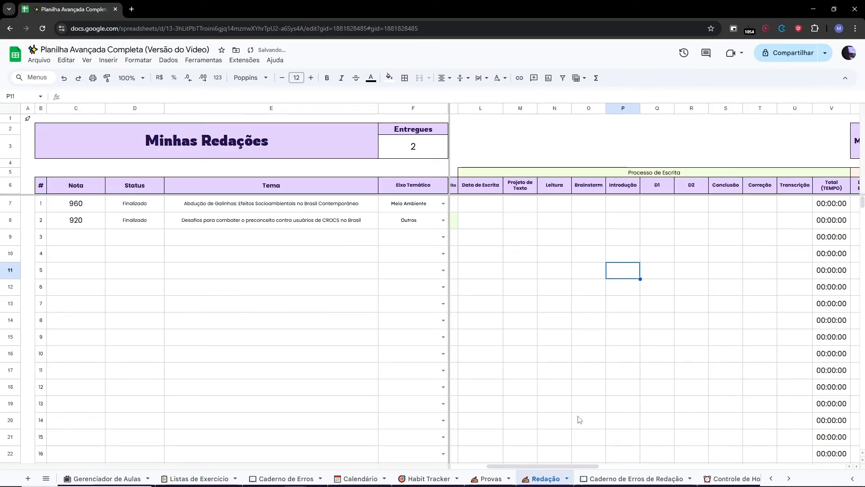
Set essay 2's Data de Escrita to 11 April 2025 using the date picker.
left_click_drag(581, 466, 584, 468)
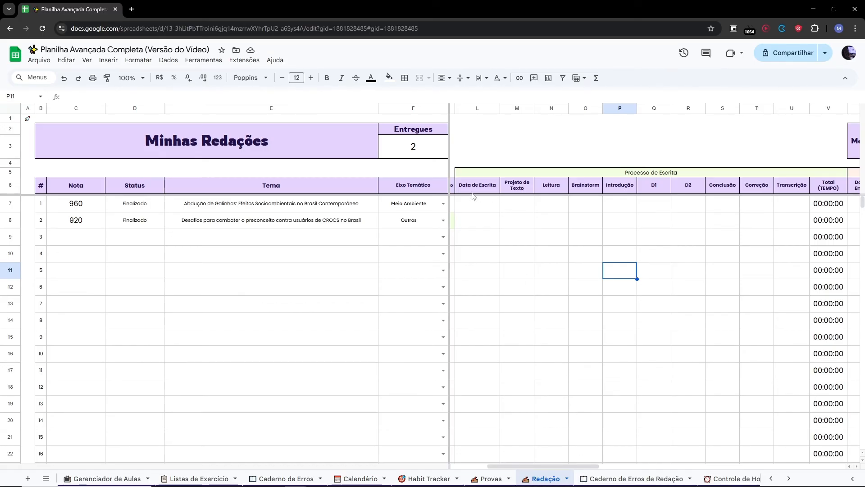
double_click(473, 221)
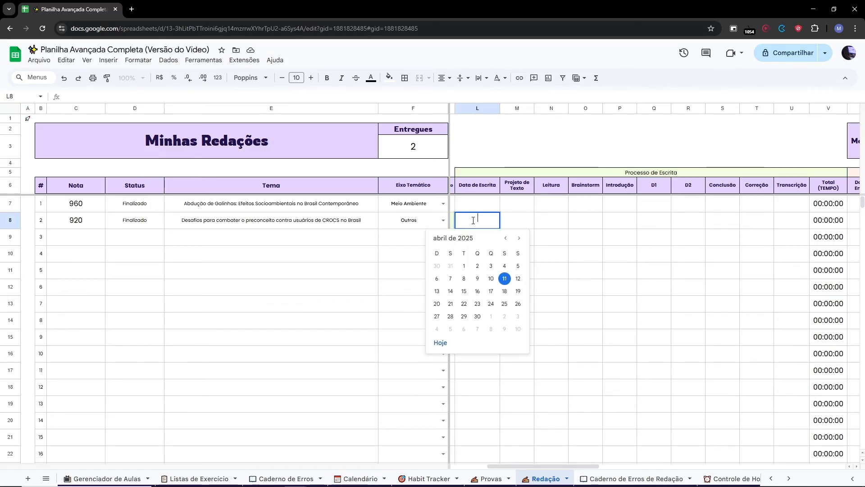
left_click(505, 278)
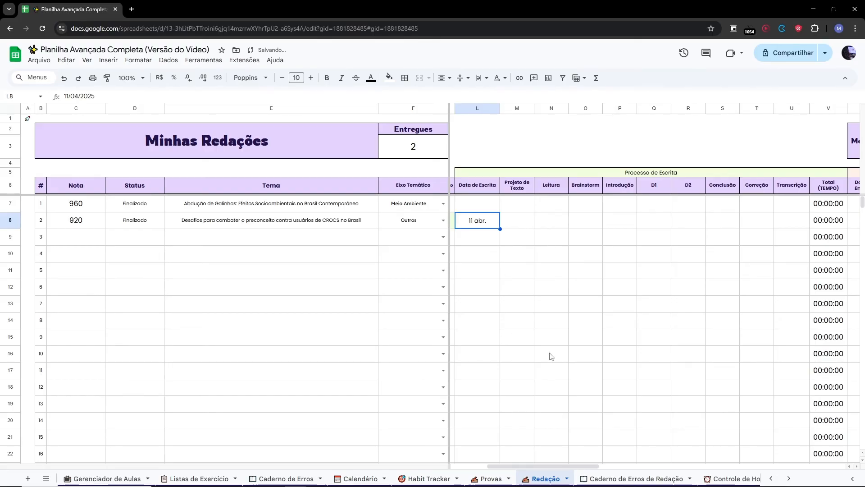
Set essay 2's Data de Entrega to 11 April 2025 using the date picker.
left_click_drag(541, 465, 649, 456)
left_click_drag(648, 453, 647, 451)
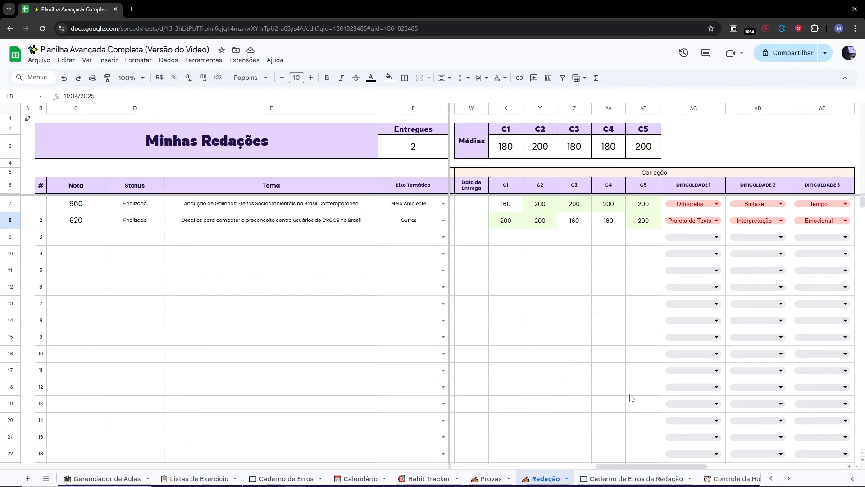
double_click(471, 225)
left_click(498, 278)
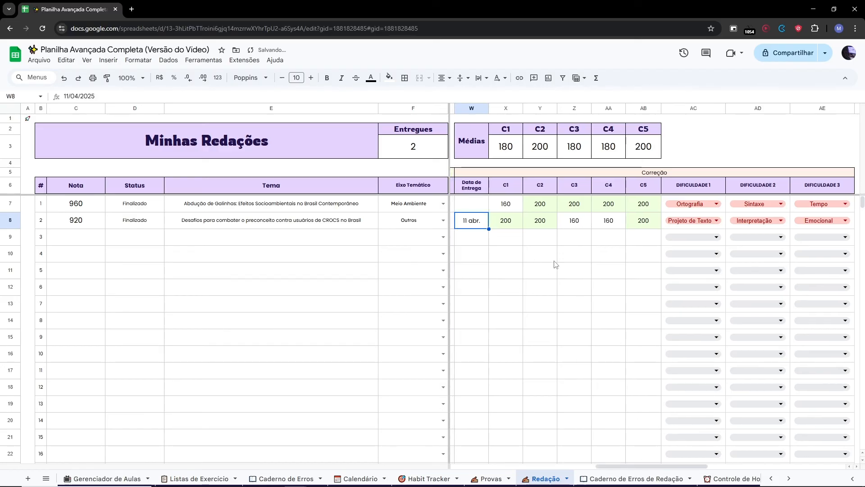
Try overwriting essay 2's Nota with 960, then undo the entry.
left_click(555, 260)
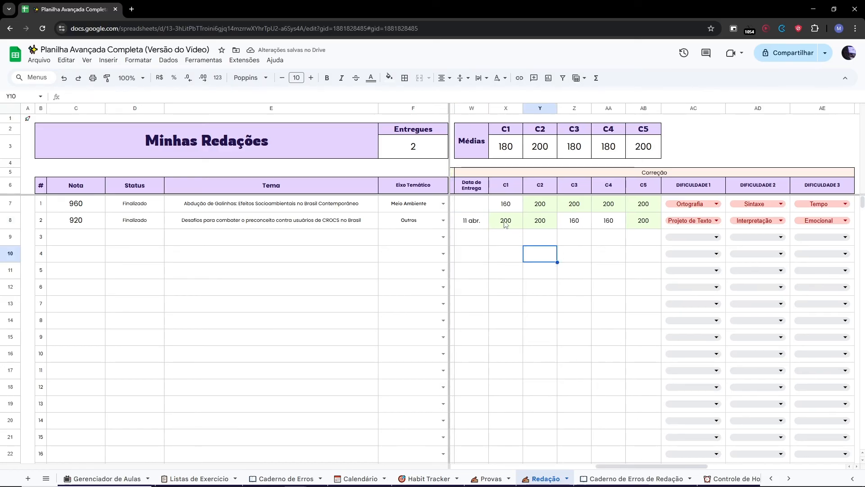
left_click_drag(505, 224, 644, 221)
left_click(74, 225)
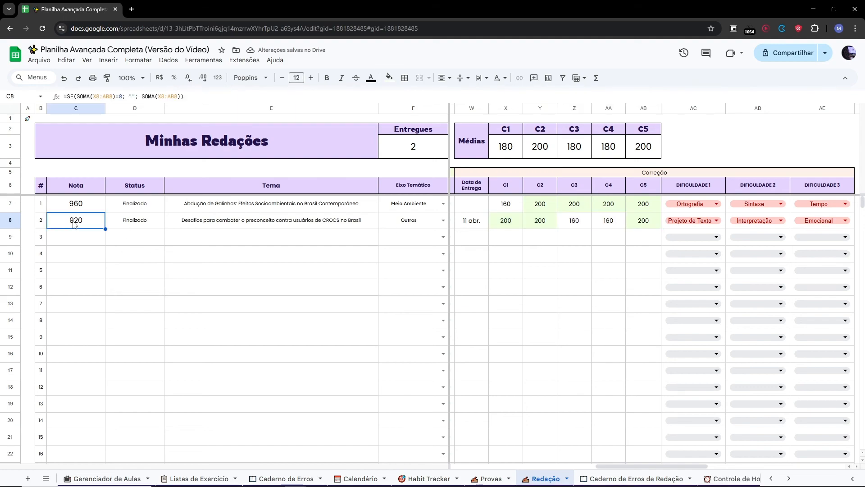
type("960")
key("Return")
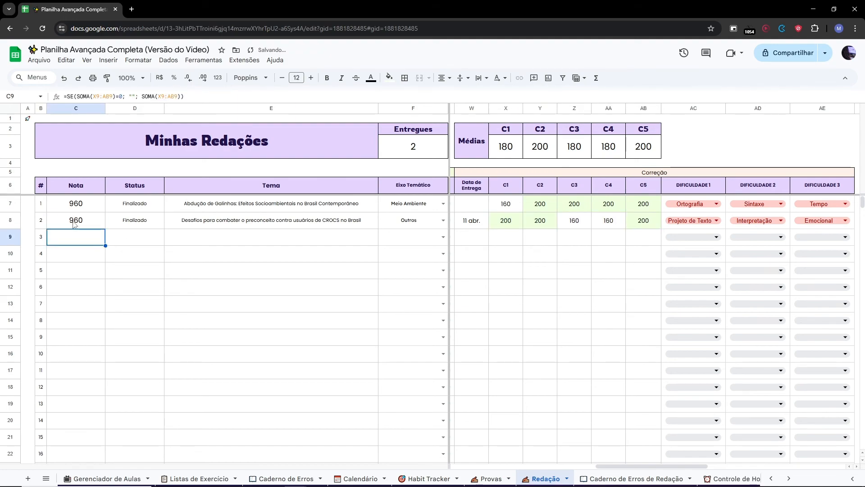
key("ctrl+z")
Clear essay 2's C1 to C5 scores and enter 160.
left_click_drag(508, 223, 646, 223)
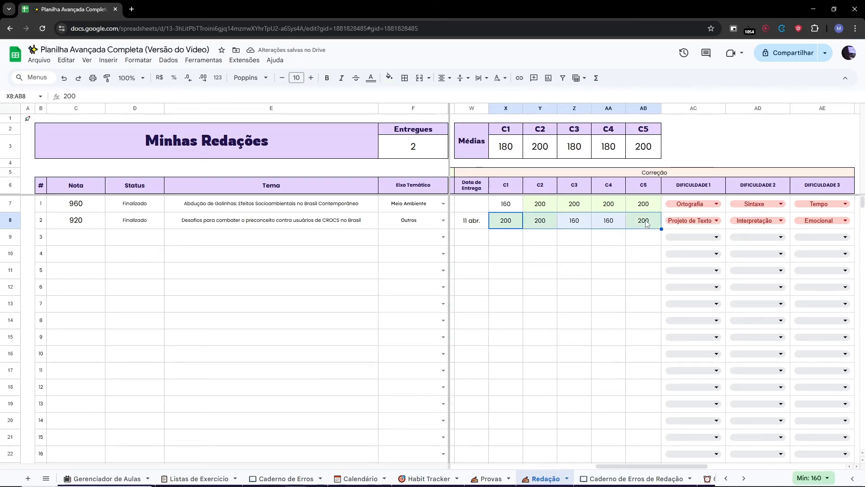
key("Delete")
type("160")
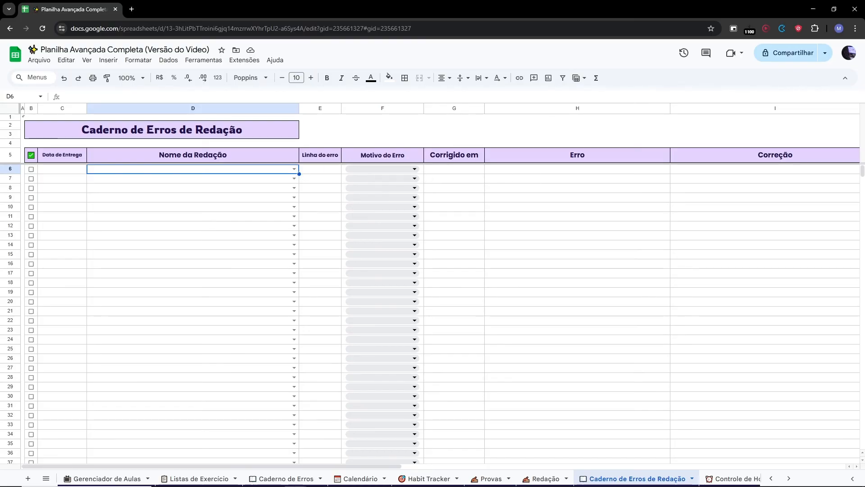
On Caderno de Erros de Redação, pick the Abdução de Galinhas essay and enter error line l 5-6.
left_click(294, 169)
left_click(271, 187)
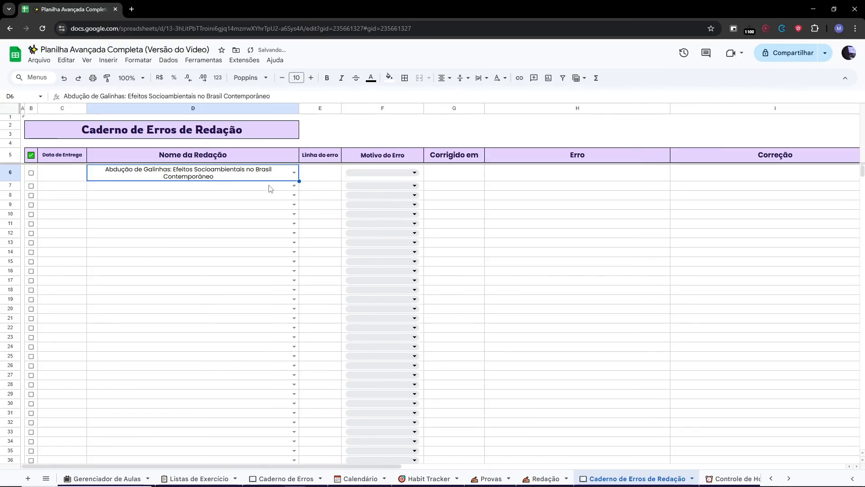
left_click(327, 176)
double_click(327, 177)
type("l 5-")
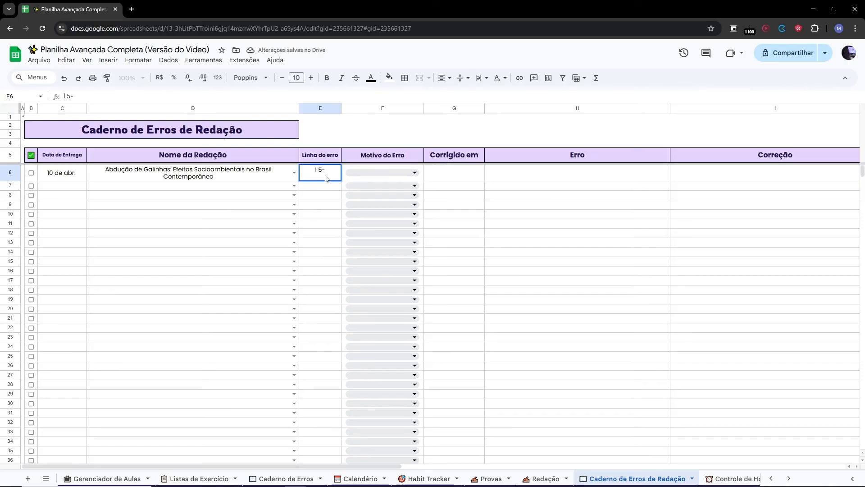
type("6")
Set the error's Motivo to Interpretação and Corrigido em to 11 April.
left_click(379, 173)
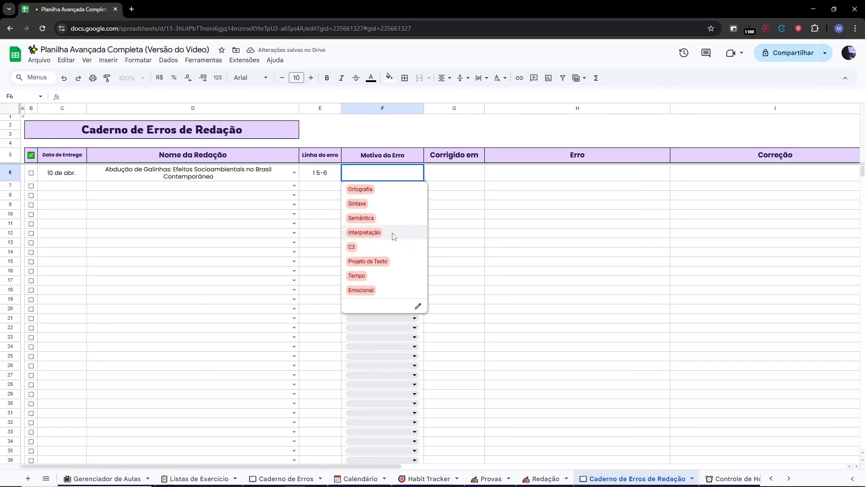
left_click(394, 237)
double_click(457, 173)
left_click(481, 230)
Enter Exemplo 1 as the Erro and EXEMPLO 2 as the Correção.
double_click(523, 172)
type("Exempl")
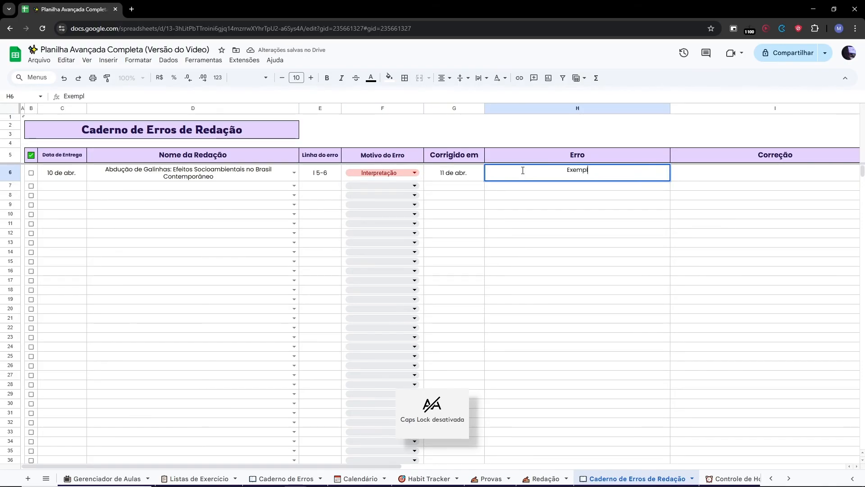
type("o 1")
key("Tab")
key("Caps_Lock")
type("EXEMPLO 2")
key("Return")
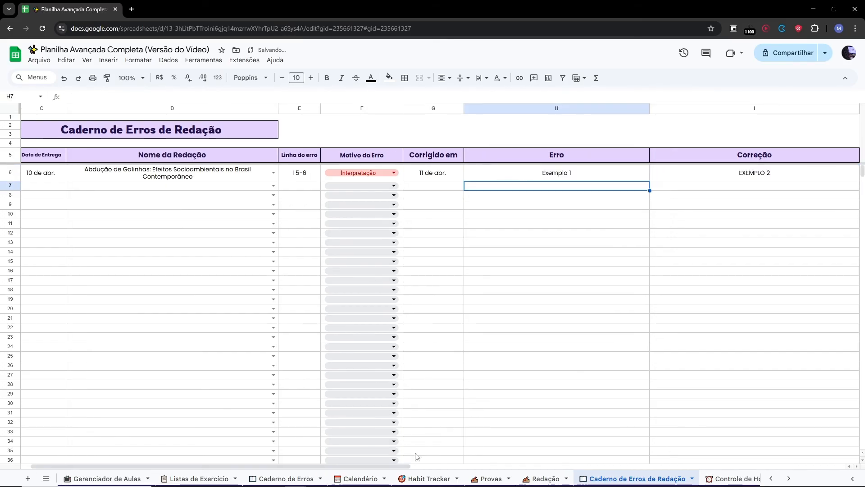
Add COMENTÁRIO DO CORRETOR under Outras Anotações e Comentários.
scroll(417, 456, "right", 5)
left_click(669, 175)
type("COMENTÁ")
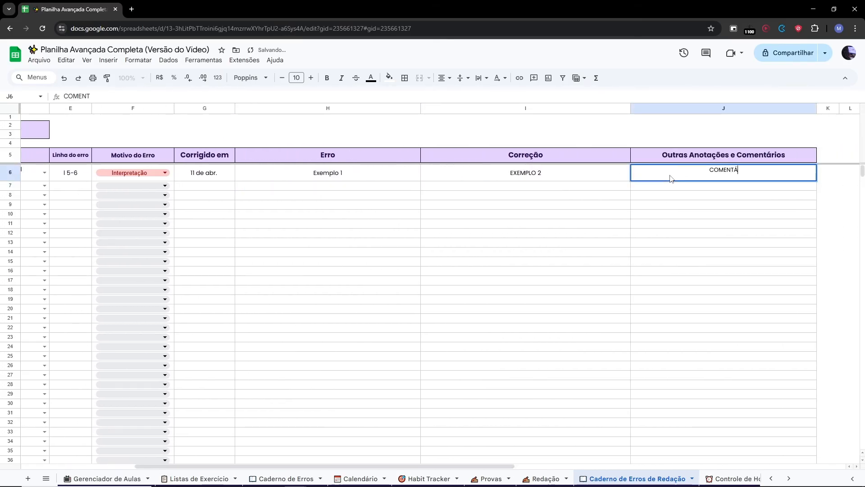
type("RIO DO CORRETOR")
key("Return")
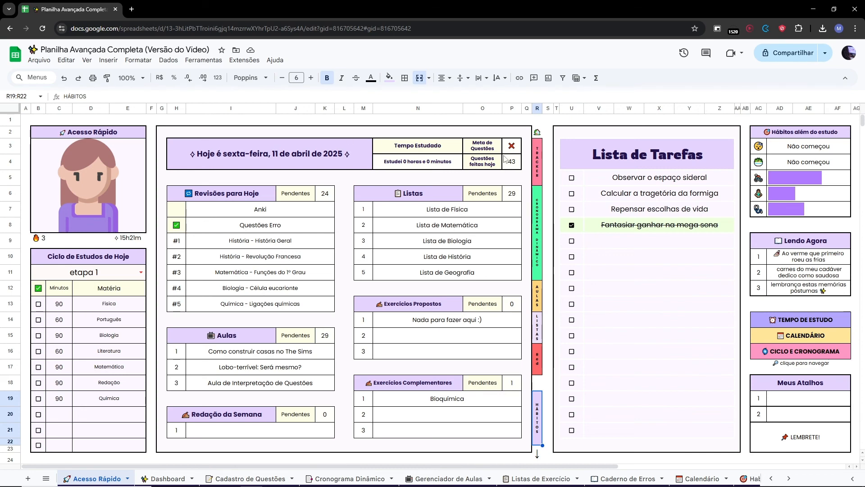
Open the Habit Tracker from the quick-access page and inspect the day-1 date header of April's table.
mouse_move(539, 418)
left_click(580, 380)
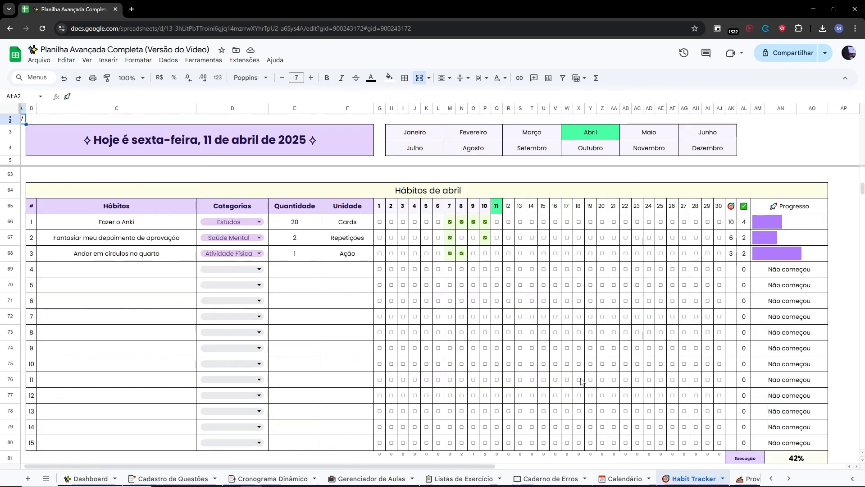
mouse_move(593, 132)
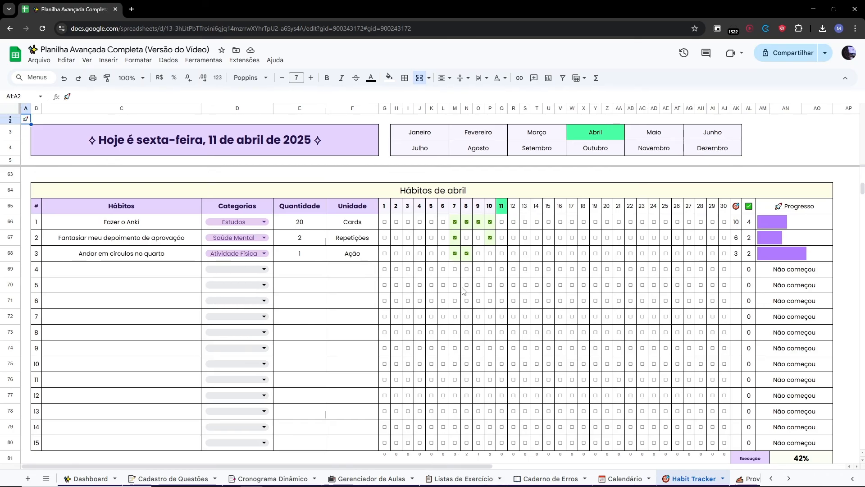
double_click(386, 207)
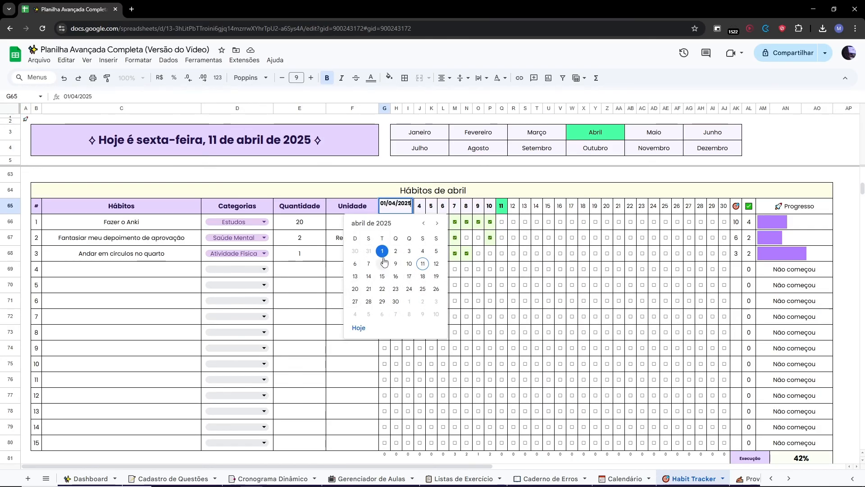
left_click(383, 189)
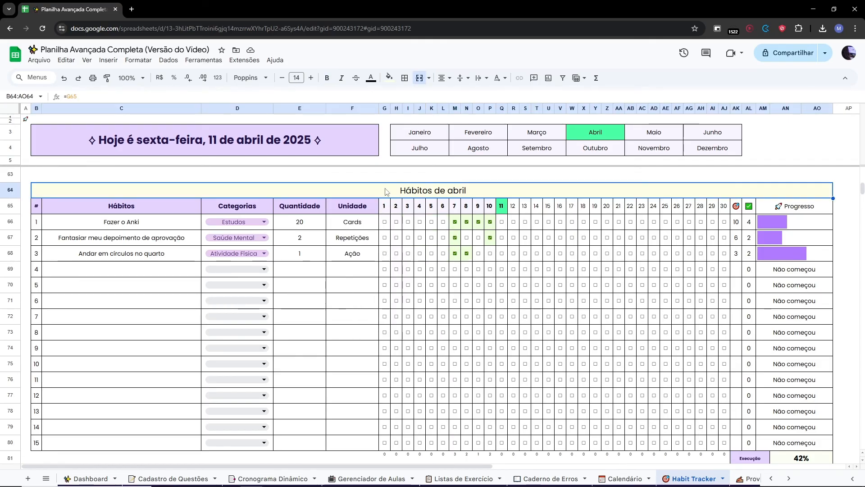
left_click(343, 270)
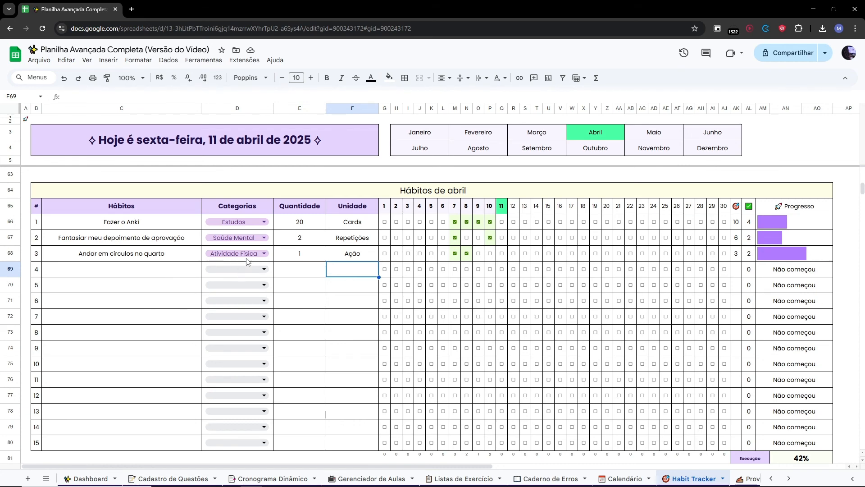
Add habit 4 named Exemplo with the category Limpeza.
left_click(151, 268)
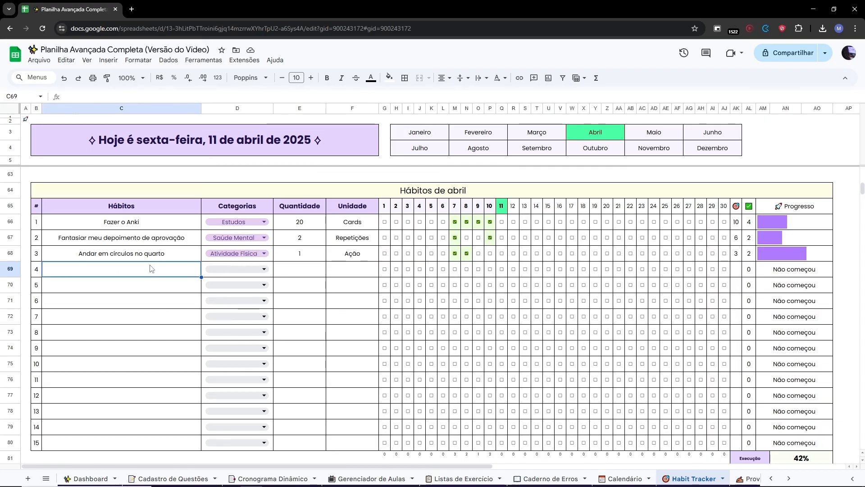
type("E")
key("Caps_Lock")
type("xemplo")
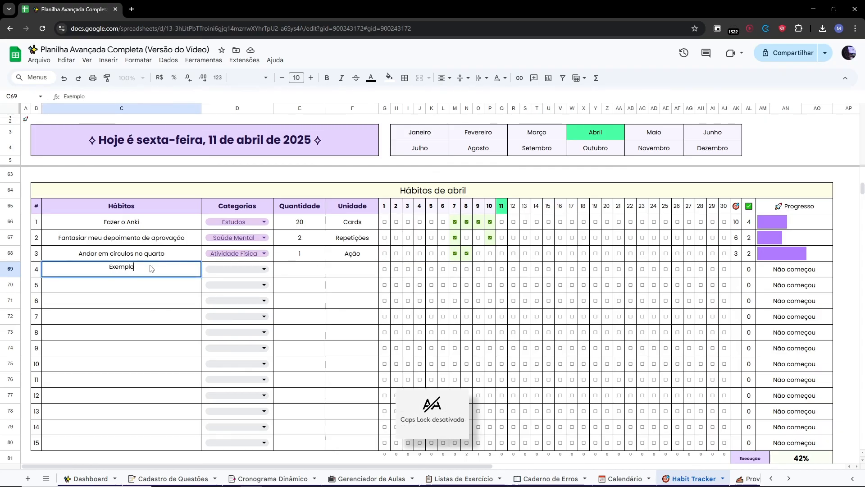
key("Return")
left_click(213, 270)
left_click(219, 345)
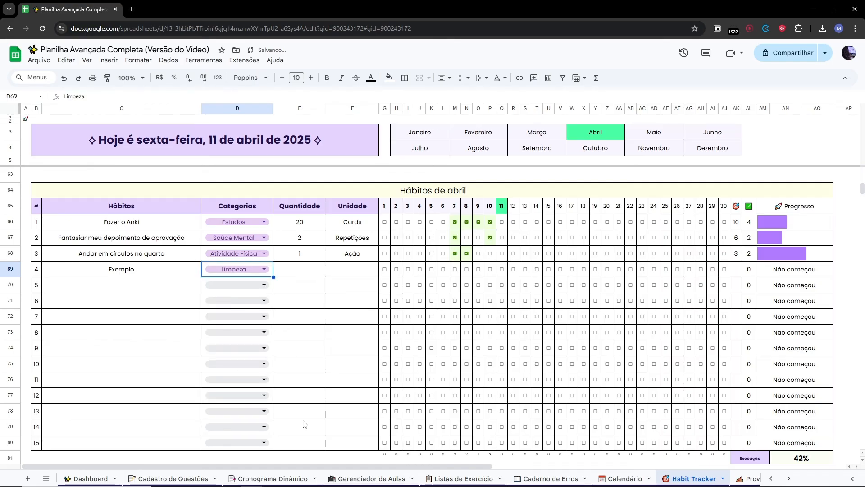
Use the month links to jump between the January and April habit tables.
left_click_drag(327, 467, 548, 328)
scroll(548, 328, "up", 15)
left_click_drag(579, 181, 586, 433)
left_click(230, 143)
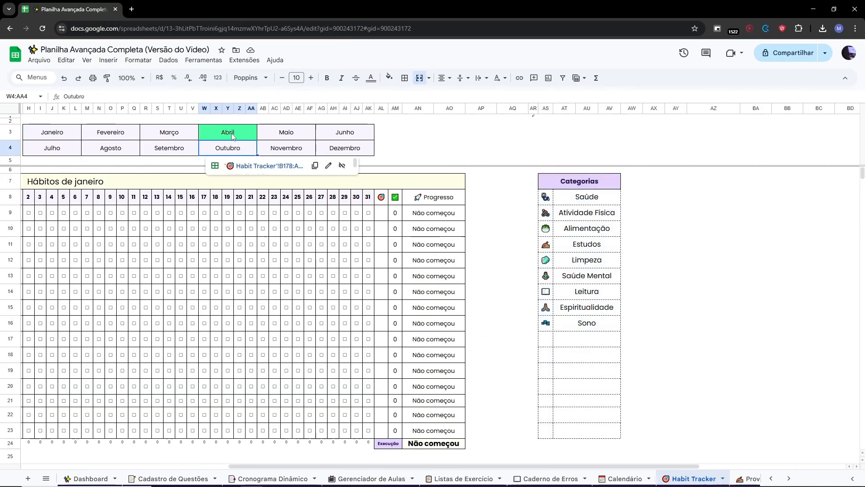
left_click(235, 135)
left_click(245, 150)
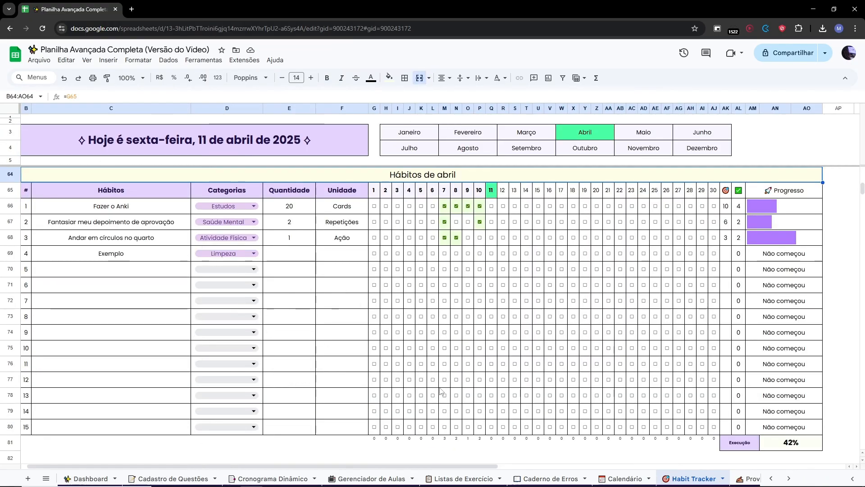
left_click_drag(404, 465, 398, 465)
left_click(301, 257)
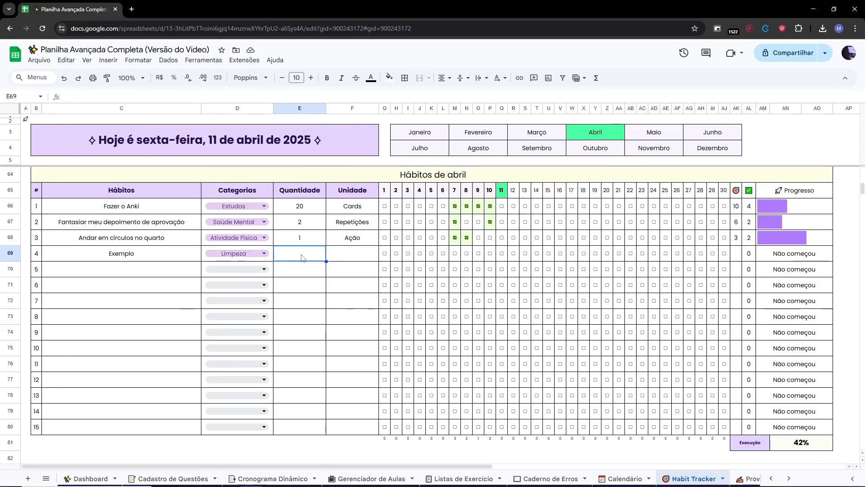
Set habit 4's quantity to 5.
type("5")
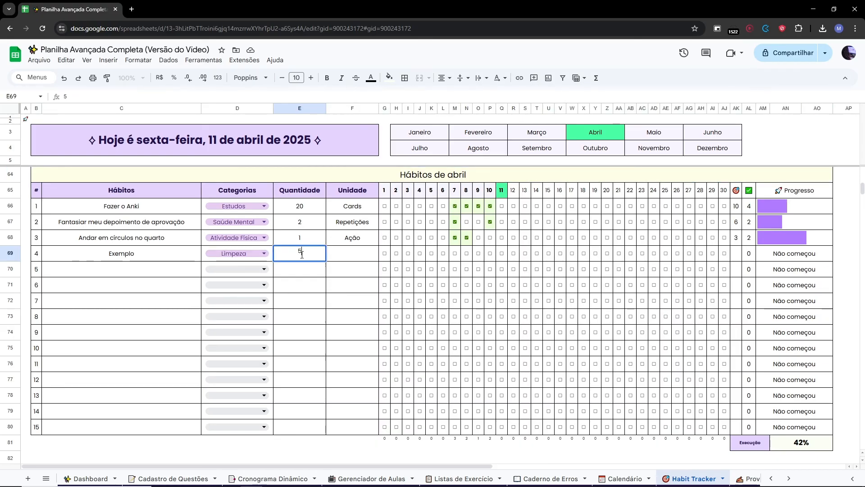
key("Return")
left_click(302, 257)
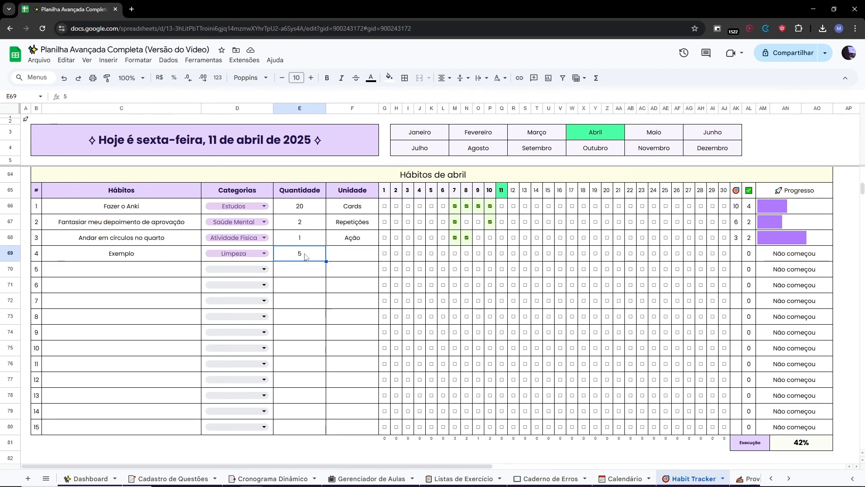
Change habit 4's category to Estudos and set its unit to Minutos.
double_click(346, 253)
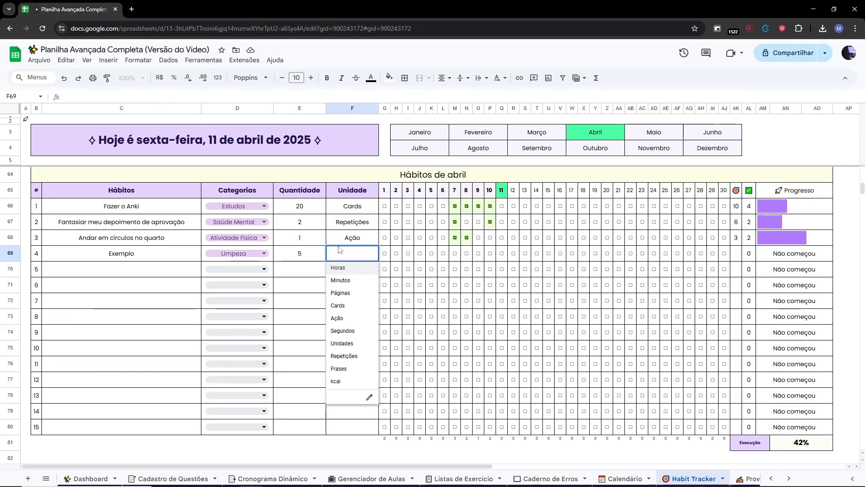
double_click(234, 253)
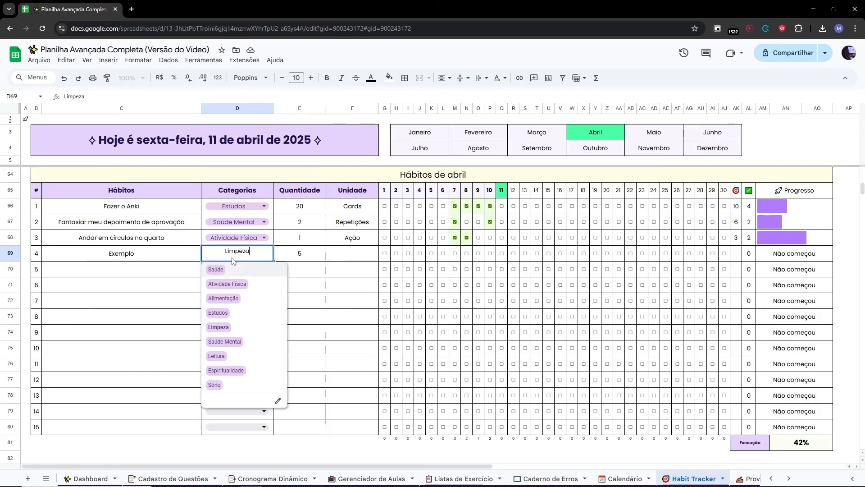
left_click(220, 313)
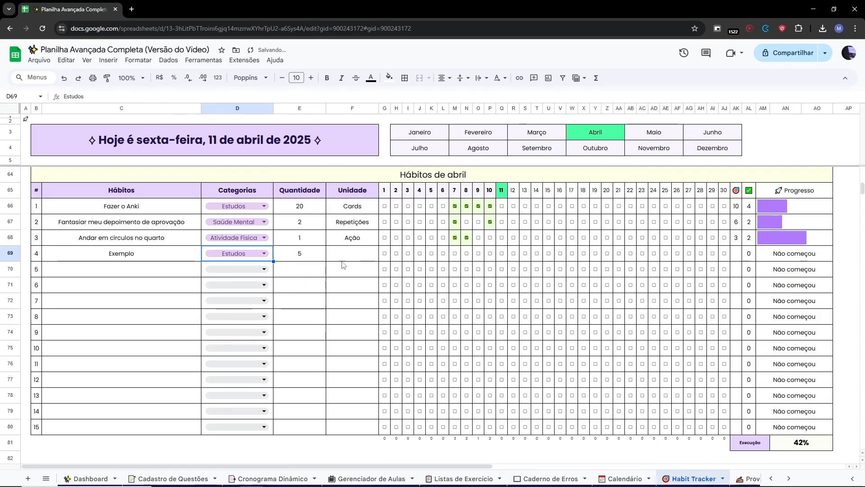
left_click(339, 259)
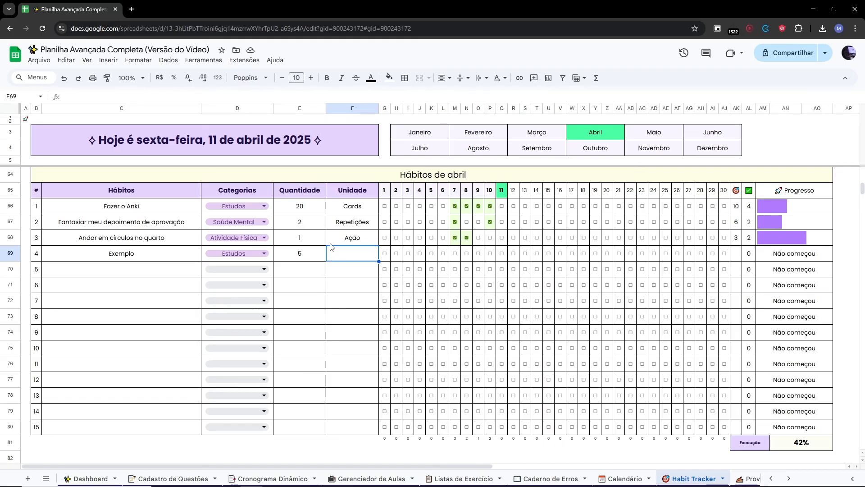
double_click(352, 252)
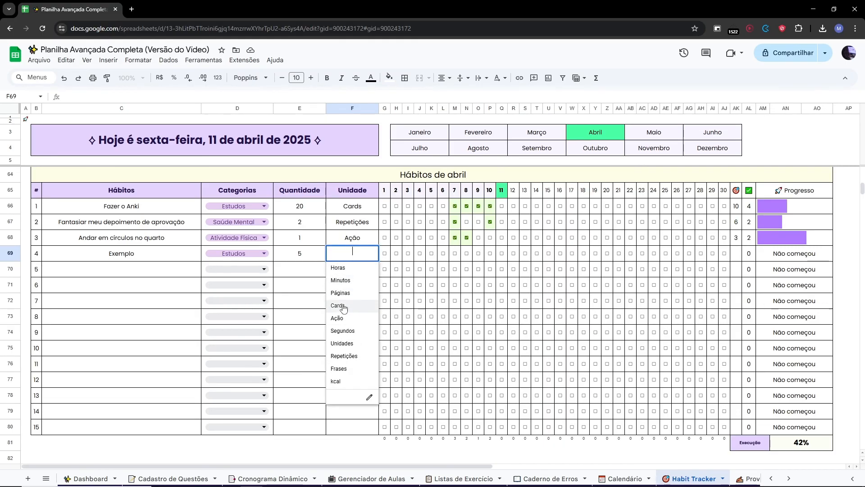
left_click(344, 281)
Try adding a unit option to the Unidade dropdown's validation rules, then remove it and close the rules panel.
double_click(351, 255)
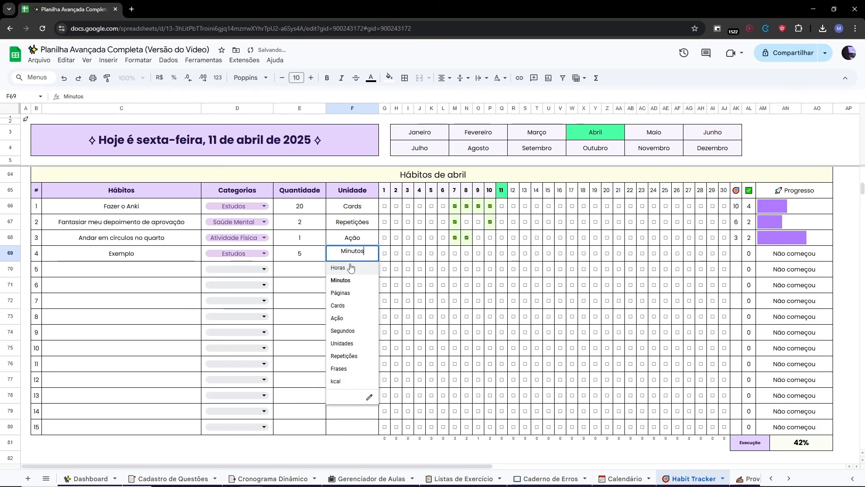
left_click(371, 401)
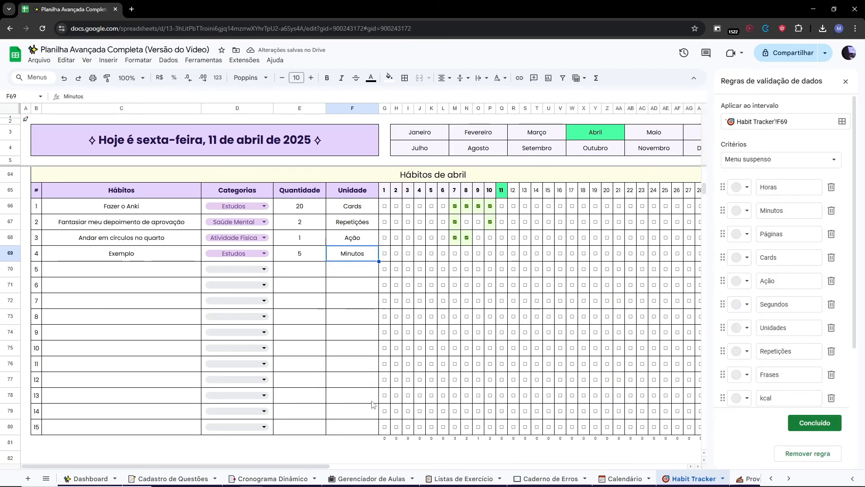
scroll(765, 285, "down", 2)
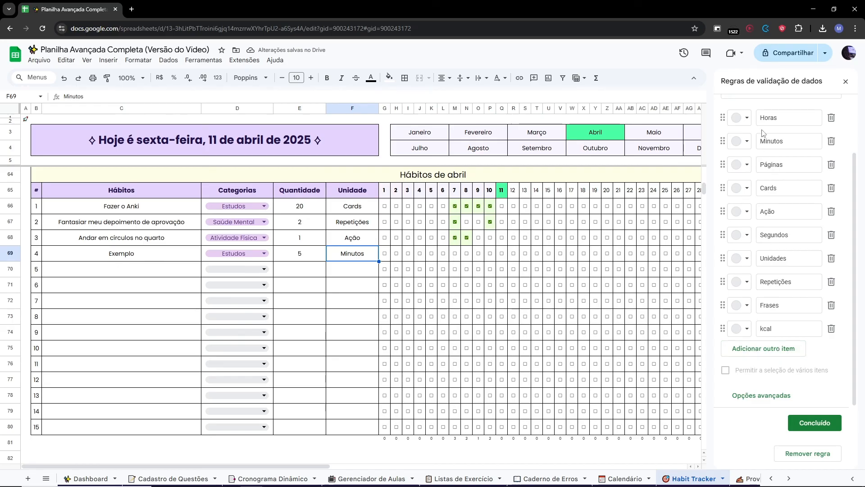
left_click(760, 349)
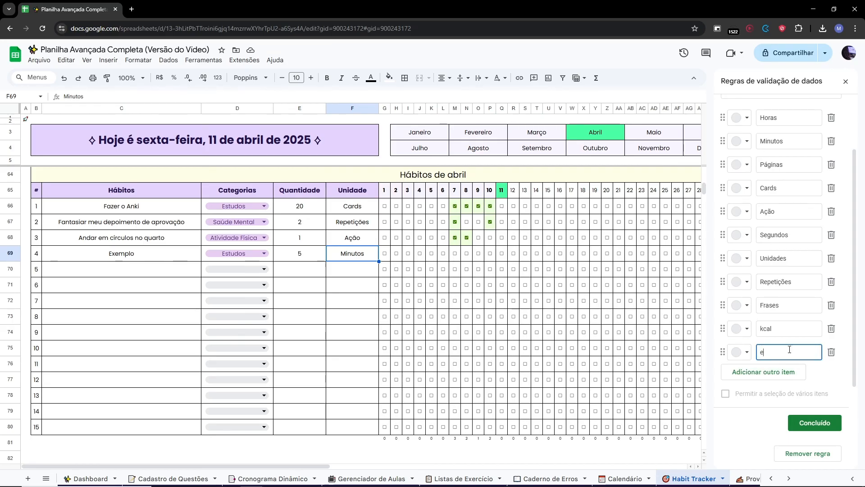
type("ex")
left_click(830, 352)
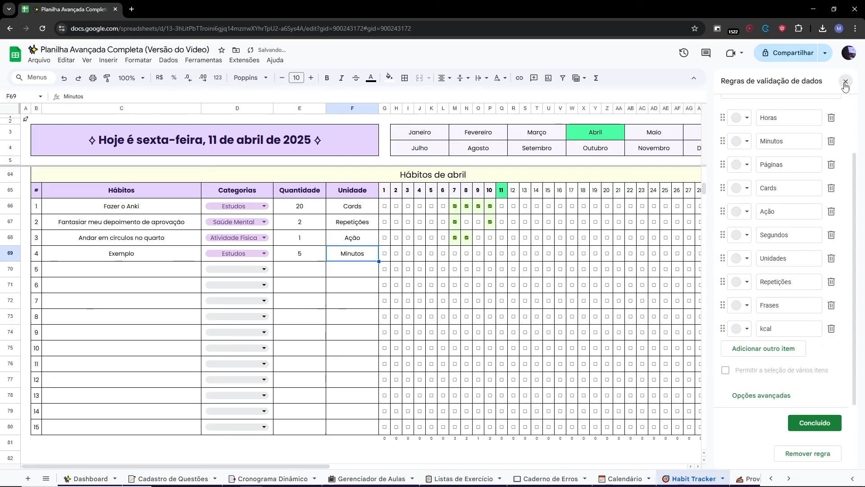
left_click(846, 82)
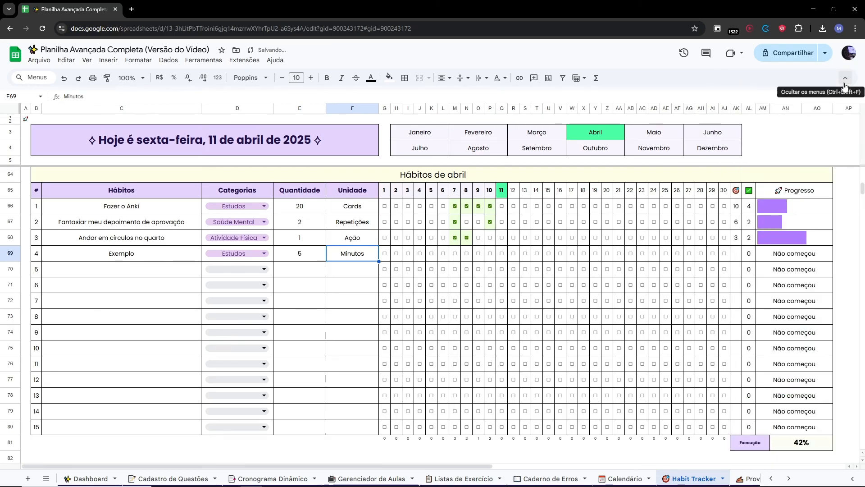
left_click(336, 269)
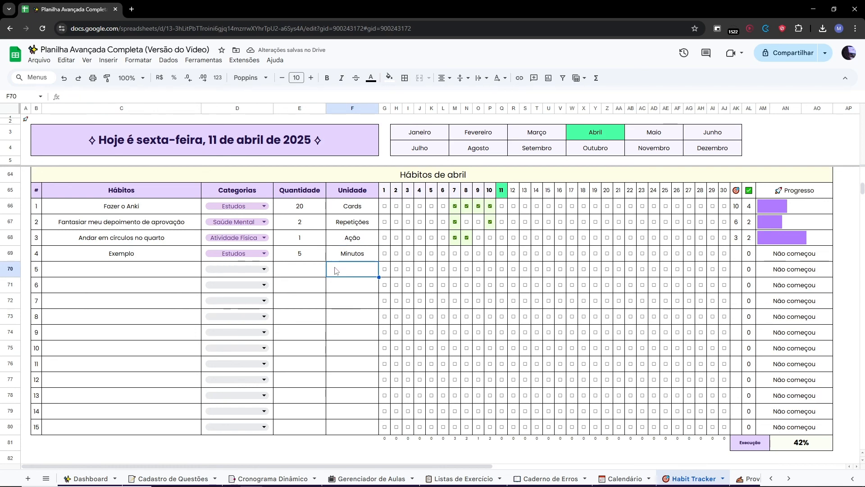
Set habit 4's monthly target to 10.
left_click(744, 257)
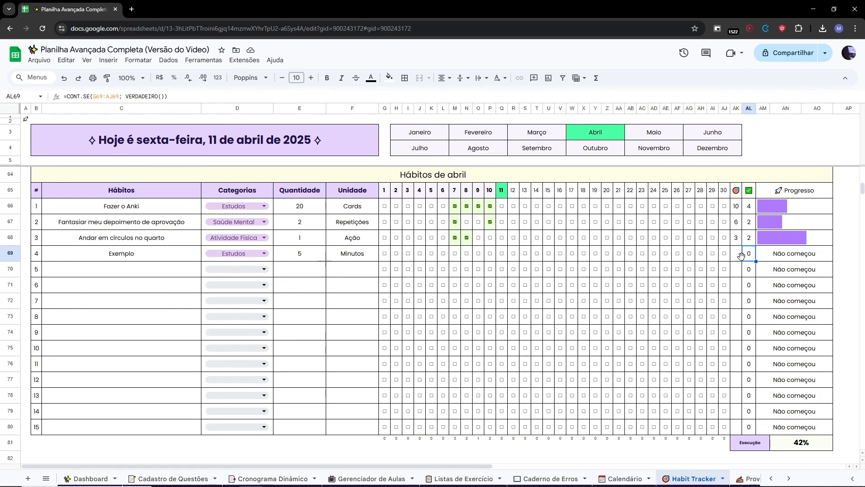
left_click(737, 257)
type("25")
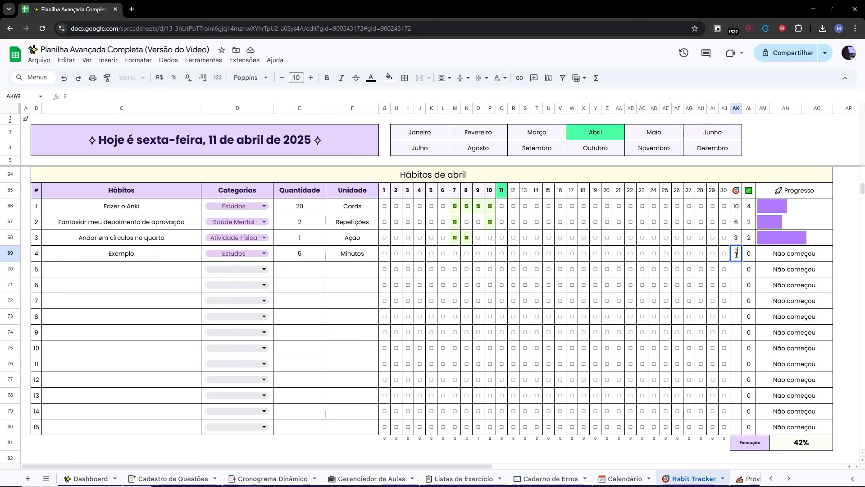
key("Return")
left_click(737, 257)
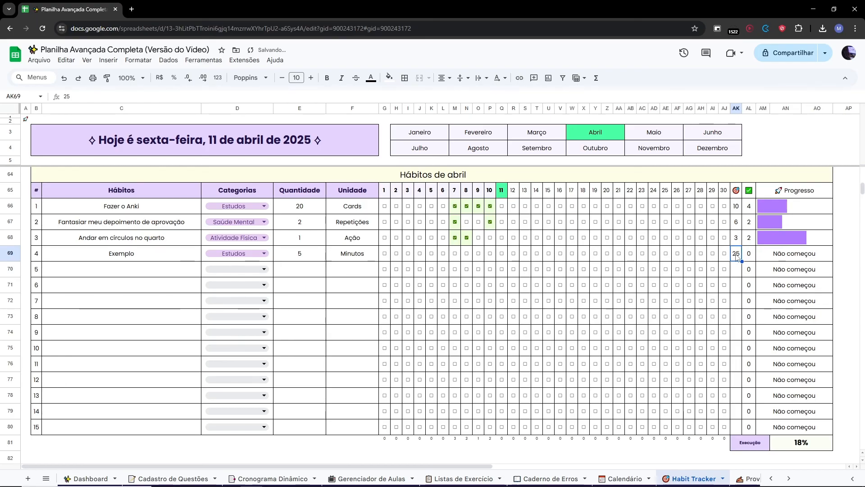
type("10")
key("Return")
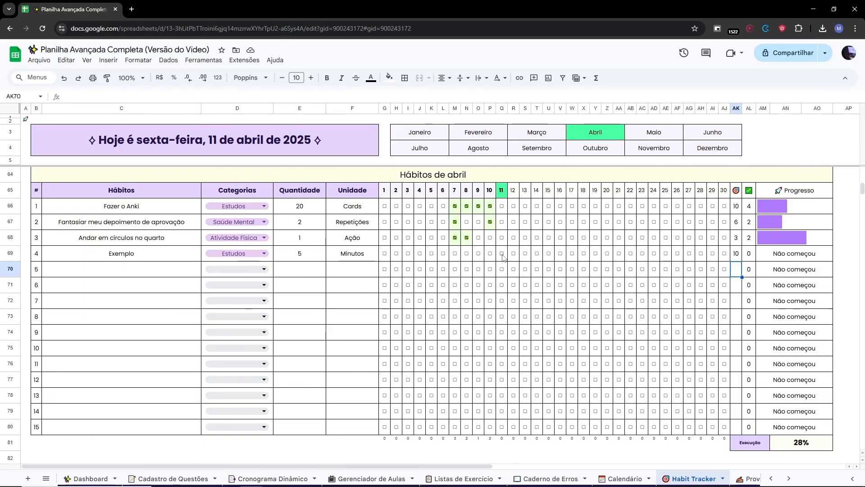
Tick day 11 for habit 4 and return to the quick-access page.
left_click(502, 253)
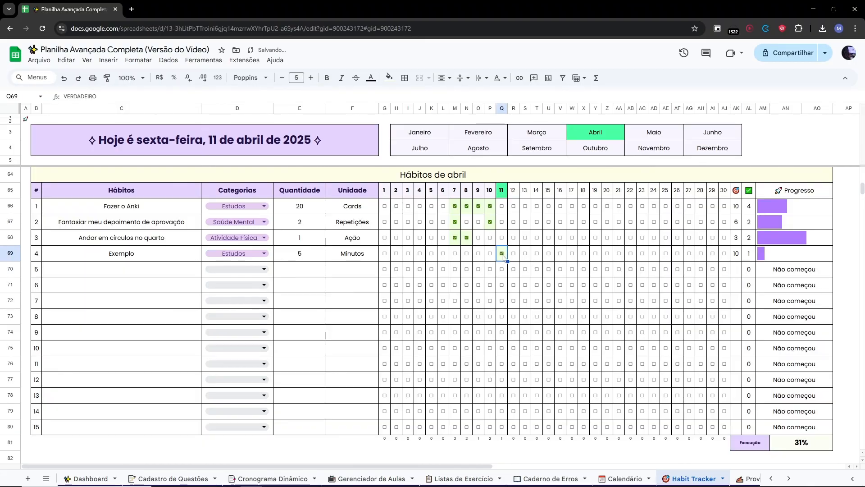
left_click(25, 119)
left_click(67, 135)
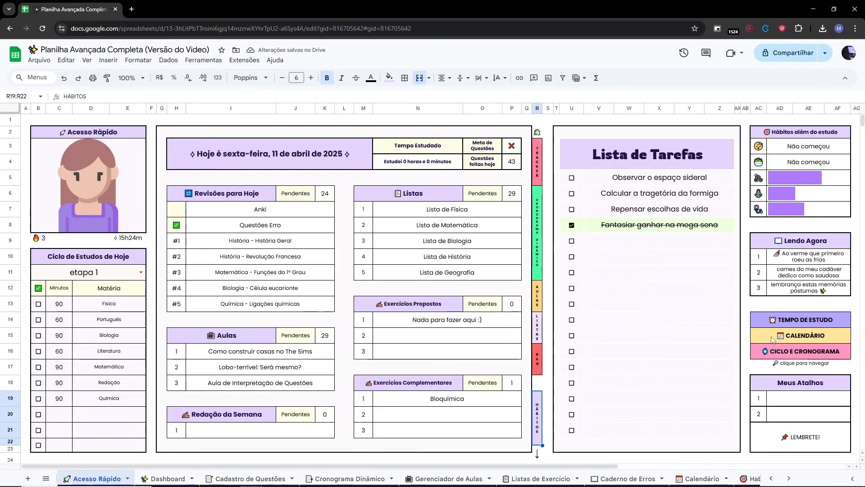
Open Controle de Horas from the TEMPO DE ESTUDO link and examine the Essa Semana and Visão Semanal summaries.
left_click(786, 321)
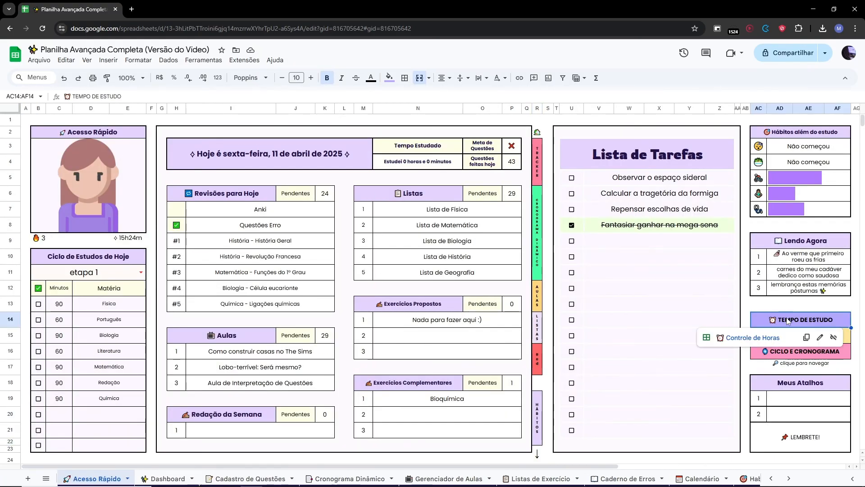
left_click(749, 339)
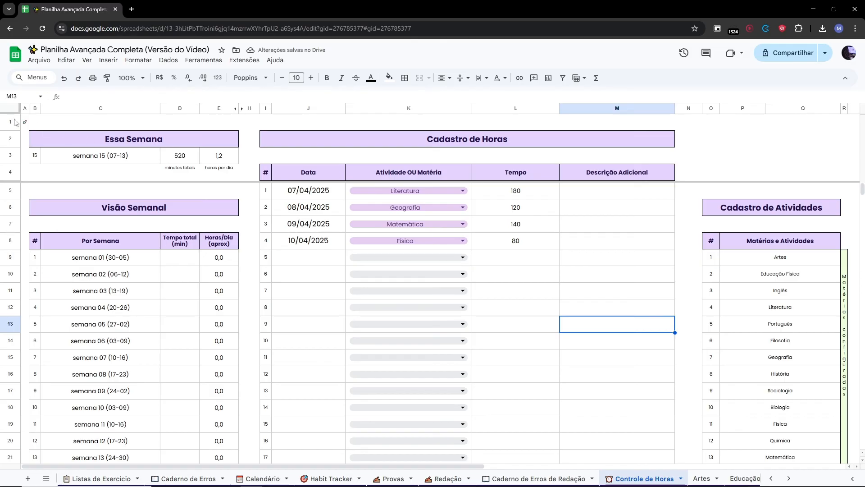
mouse_move(15, 122)
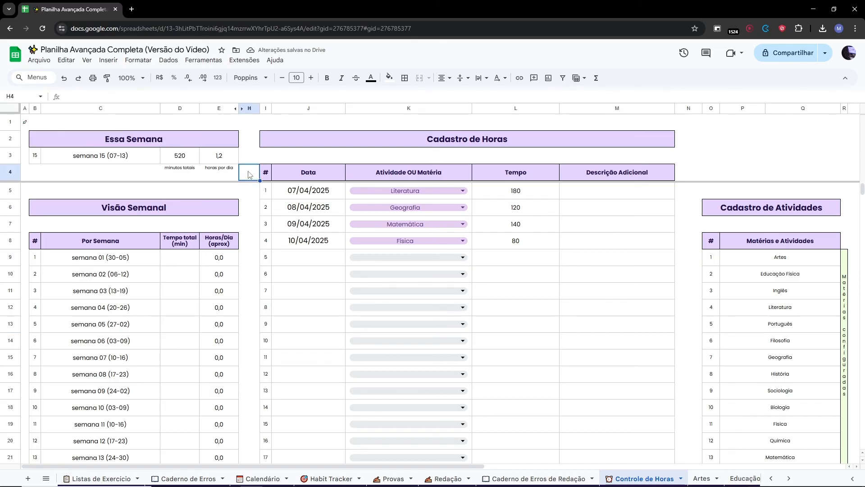
left_click_drag(194, 141, 197, 172)
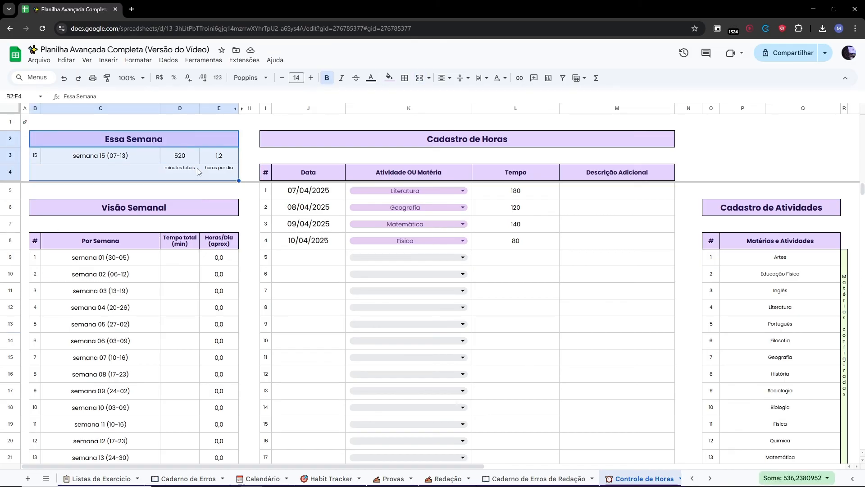
left_click(251, 154)
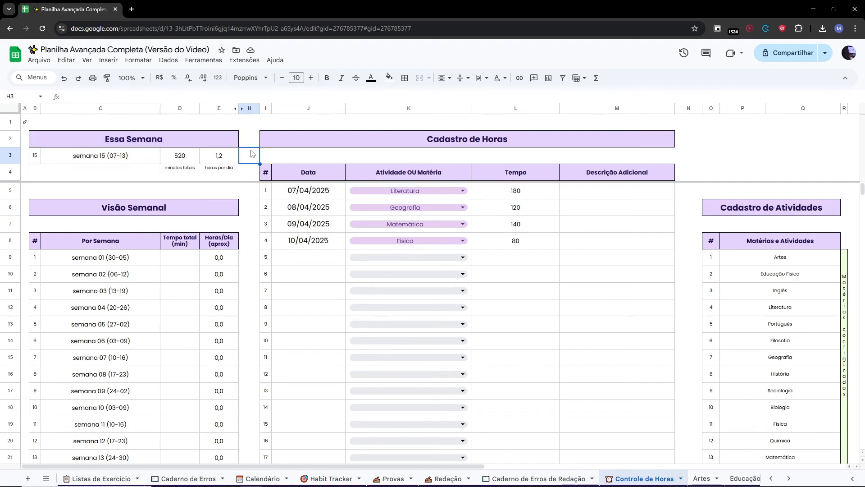
left_click(144, 213)
scroll(145, 213, "down", 5)
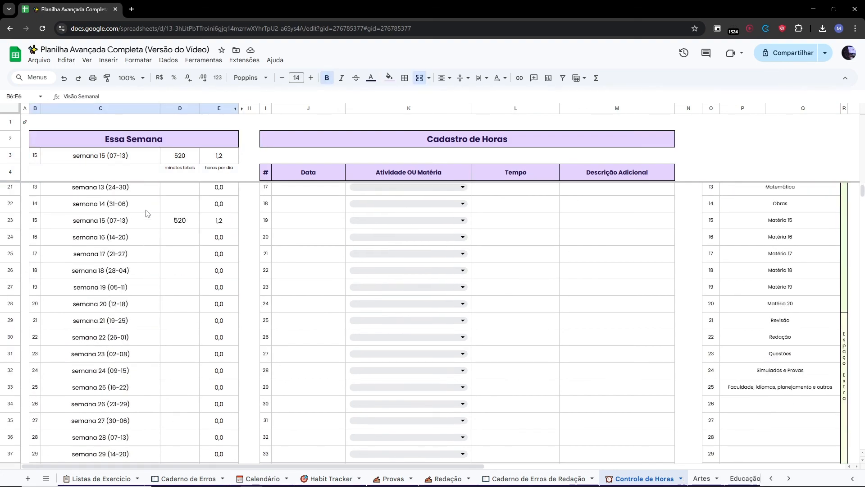
scroll(145, 212, "up", 5)
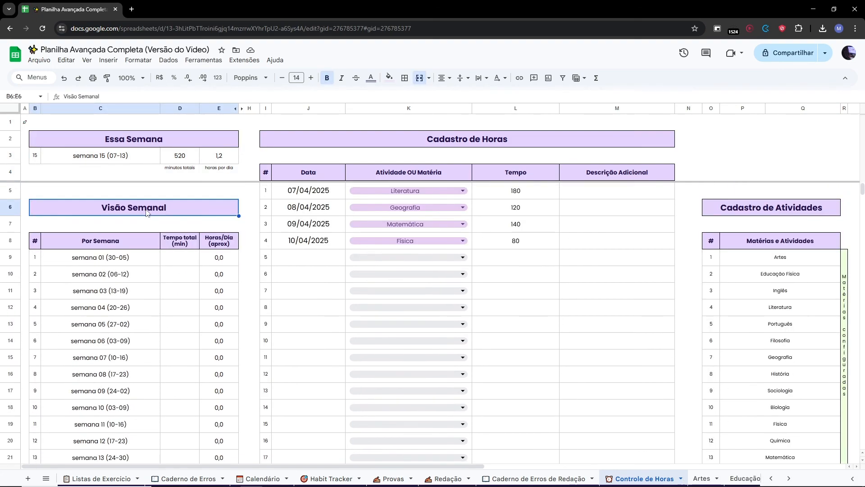
Expand the hidden week-date columns beside Visão Semanal, then undo the expansion.
left_click(242, 108)
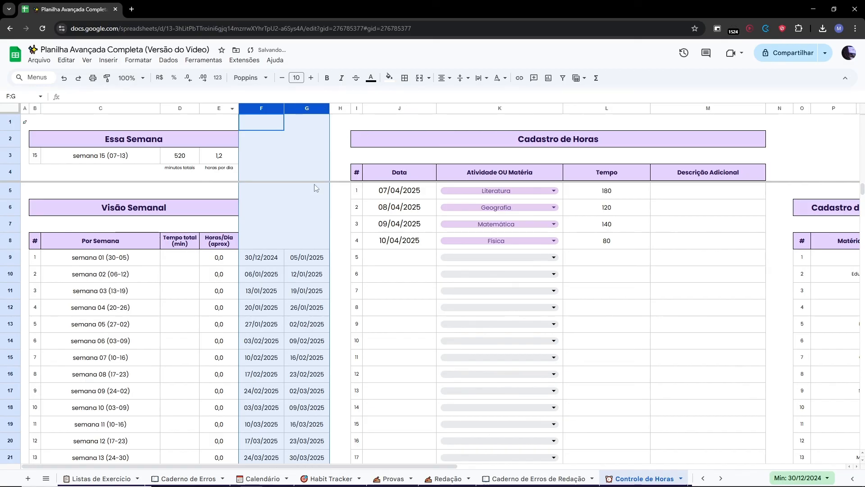
double_click(258, 254)
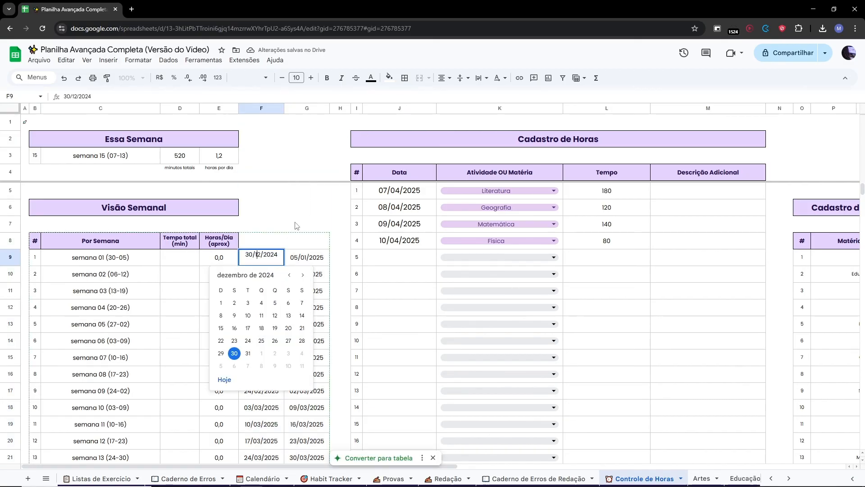
key("Escape")
key("ctrl+z")
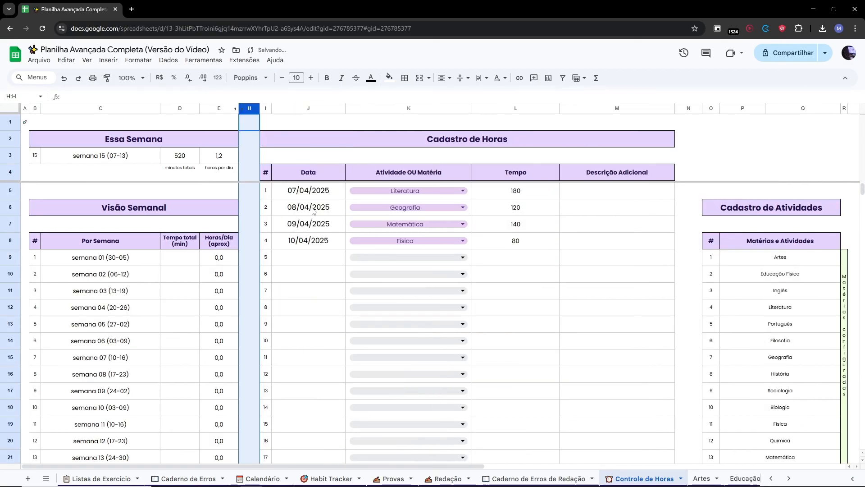
Register a study-time entry dated 30/12/2024 for Literatura with 120 minutes.
left_click(309, 256)
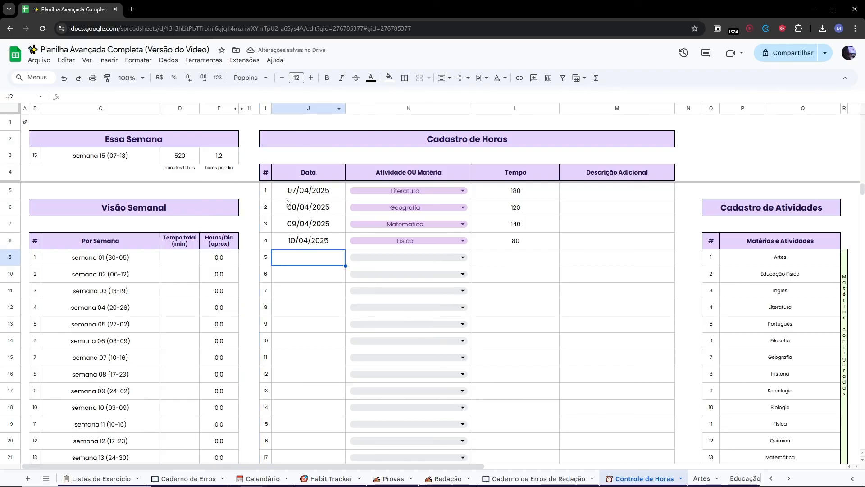
double_click(294, 259)
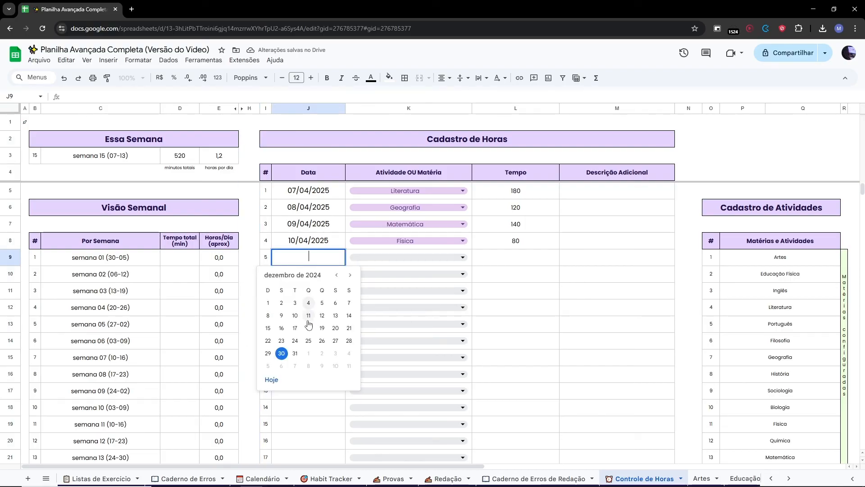
left_click(284, 353)
left_click(395, 259)
left_click(364, 316)
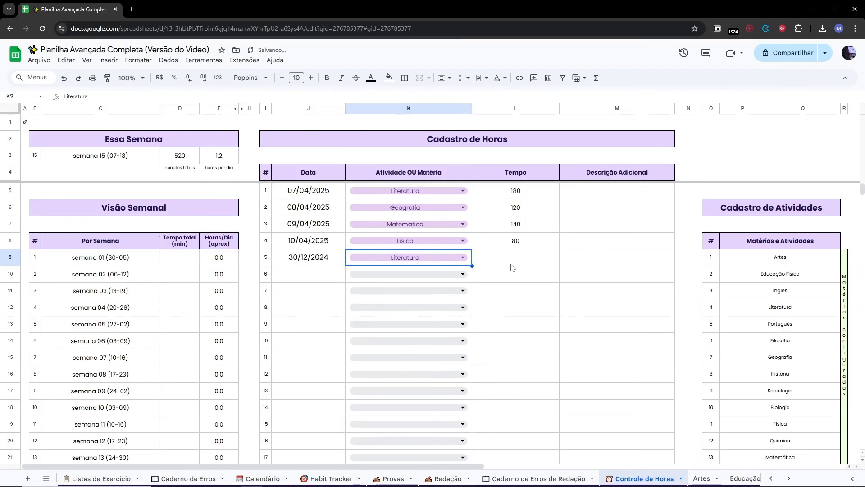
left_click(512, 266)
type("120")
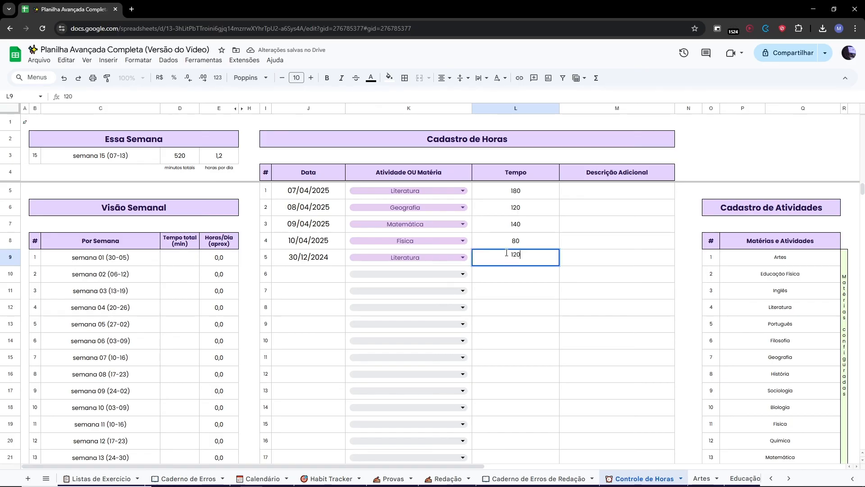
key("Return")
left_click(616, 276)
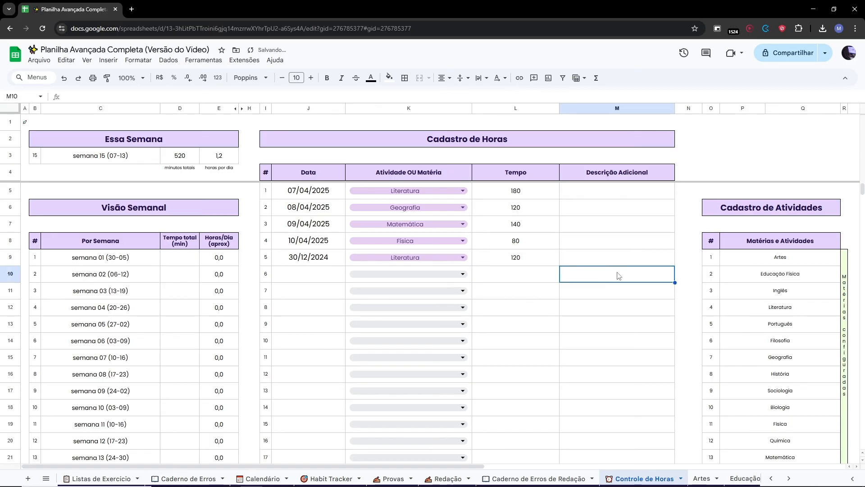
Scroll down and select the extra-space rows of the Cadastro de Atividades list to examine them.
scroll(682, 301, "down", 4)
scroll(739, 303, "down", 5)
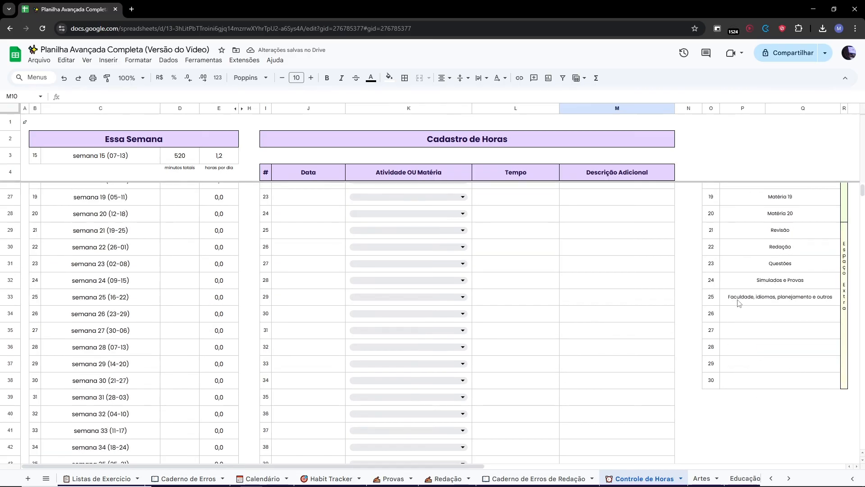
left_click_drag(751, 276, 766, 427)
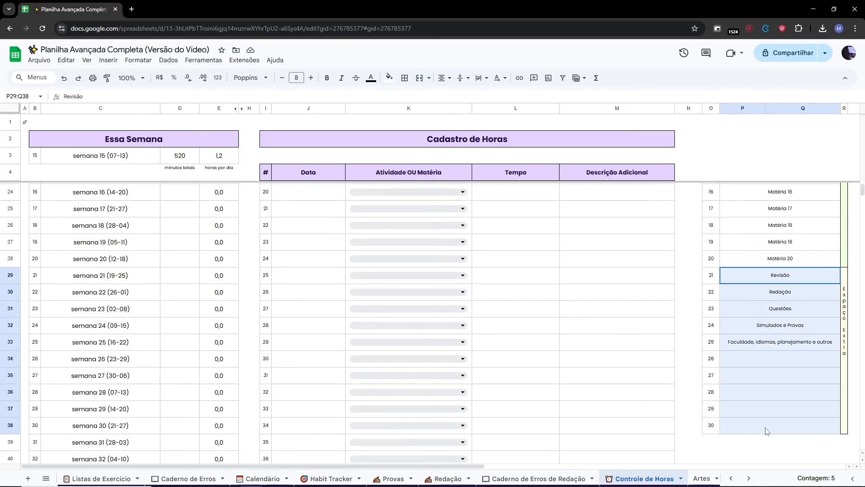
left_click_drag(715, 281, 843, 425)
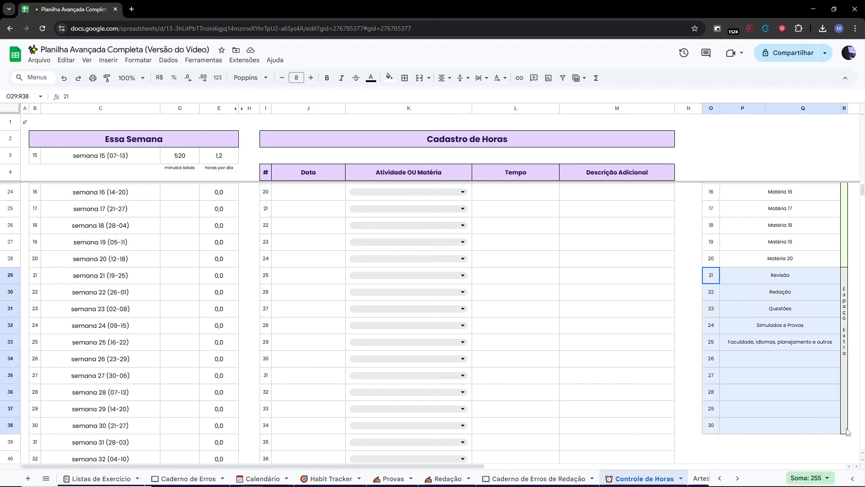
Scroll back to the top and return to the quick-access page through the Acesso Rápido link.
scroll(832, 394, "up", 6)
left_click(515, 293)
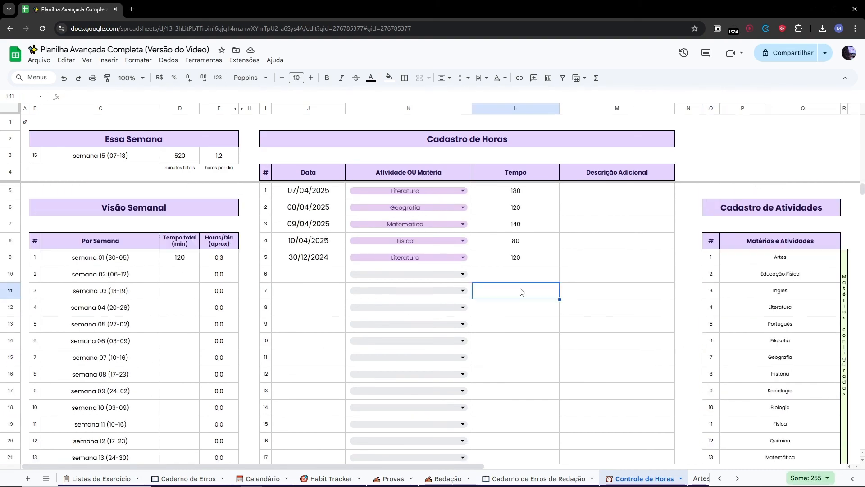
left_click(24, 122)
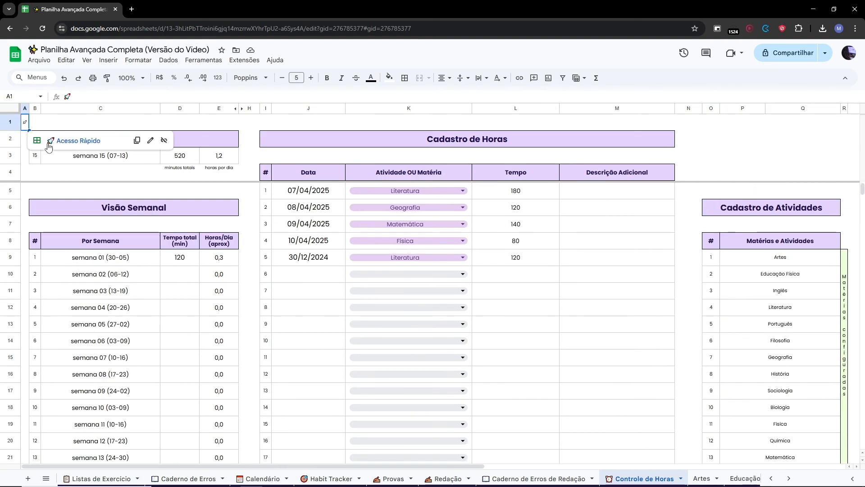
left_click(58, 145)
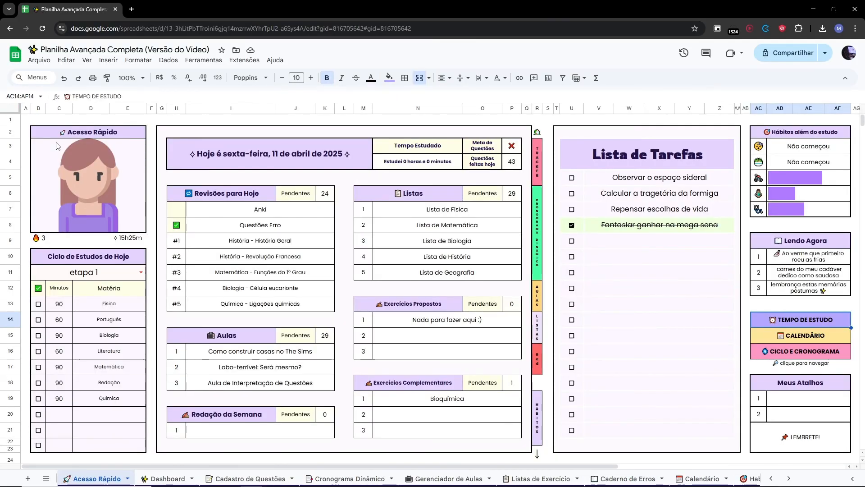